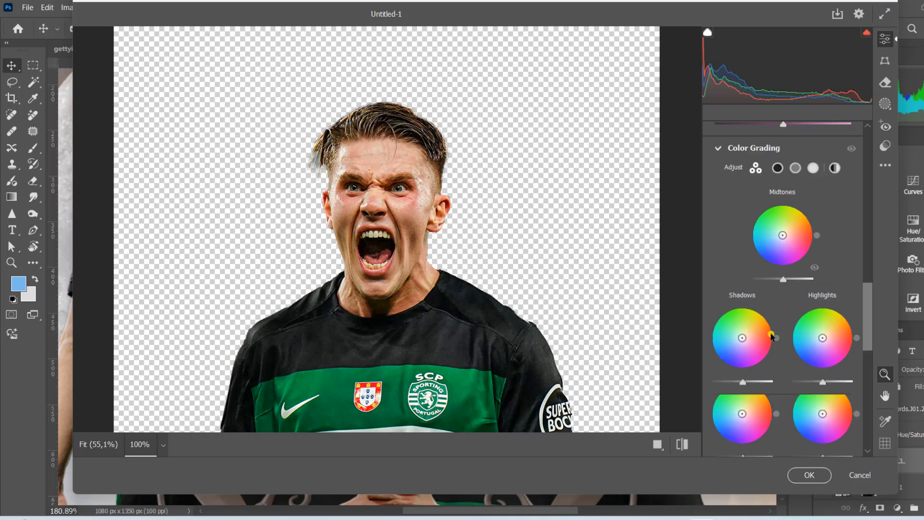
Apply the Camera Raw Filter to the central shouting player's layer and check it against the whole composition.
{"action": "left_click", "coordinate": [809, 475]}
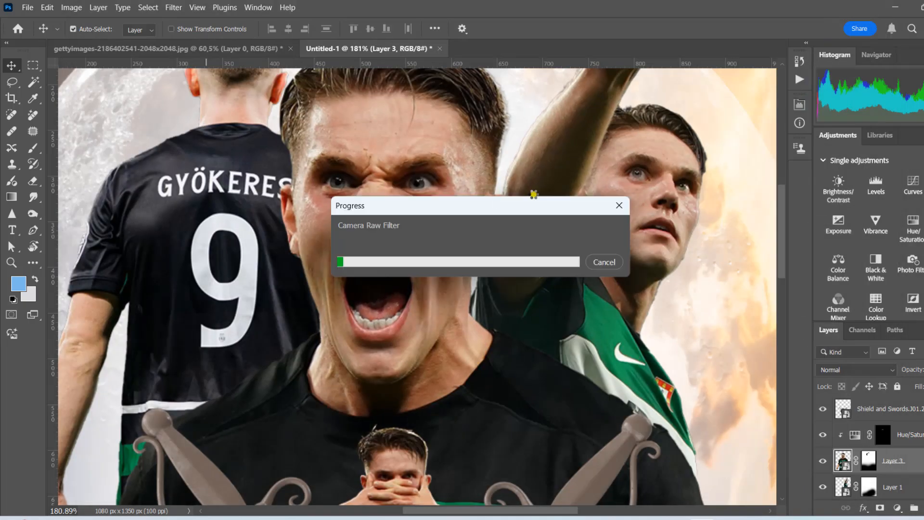
{"action": "scroll", "coordinate": [414, 172], "scroll_direction": "down", "scroll_amount": 10}
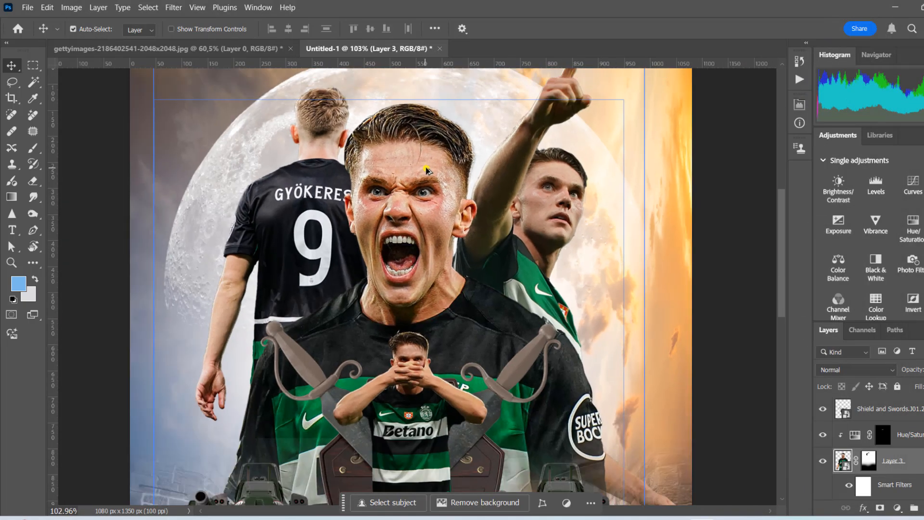
{"action": "scroll", "coordinate": [423, 169], "scroll_direction": "up", "scroll_amount": 9}
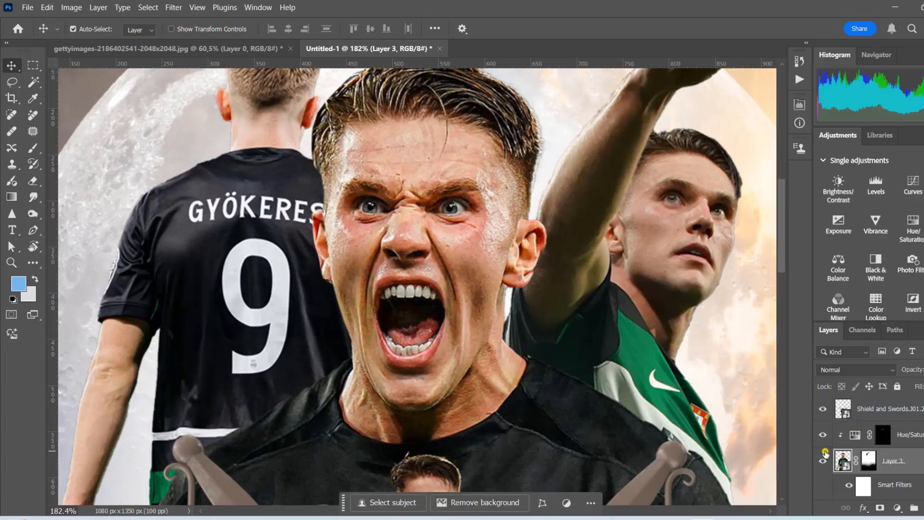
{"action": "scroll", "coordinate": [539, 248], "scroll_direction": "down", "scroll_amount": 10}
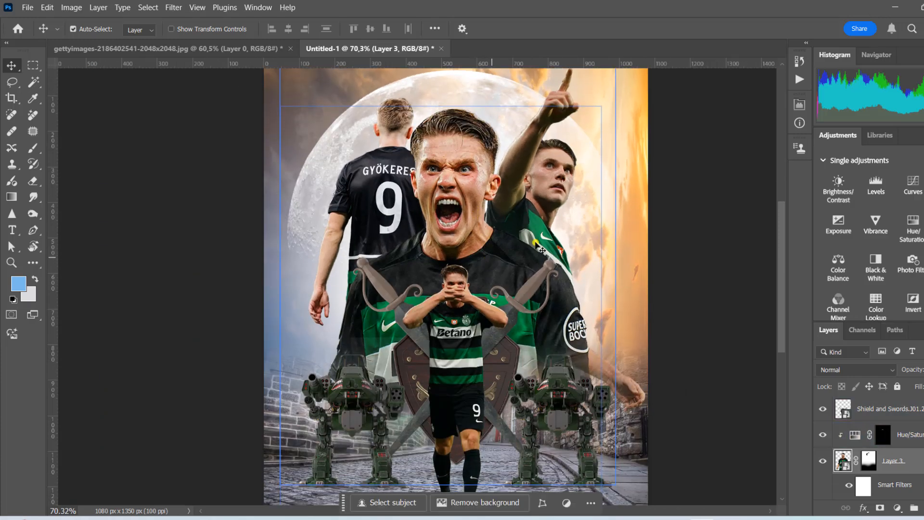
{"action": "scroll", "coordinate": [588, 145], "scroll_direction": "up", "scroll_amount": 7}
Apply a Shadows/Highlights adjustment to the central shouting player's layer.
{"action": "left_click", "coordinate": [511, 168]}
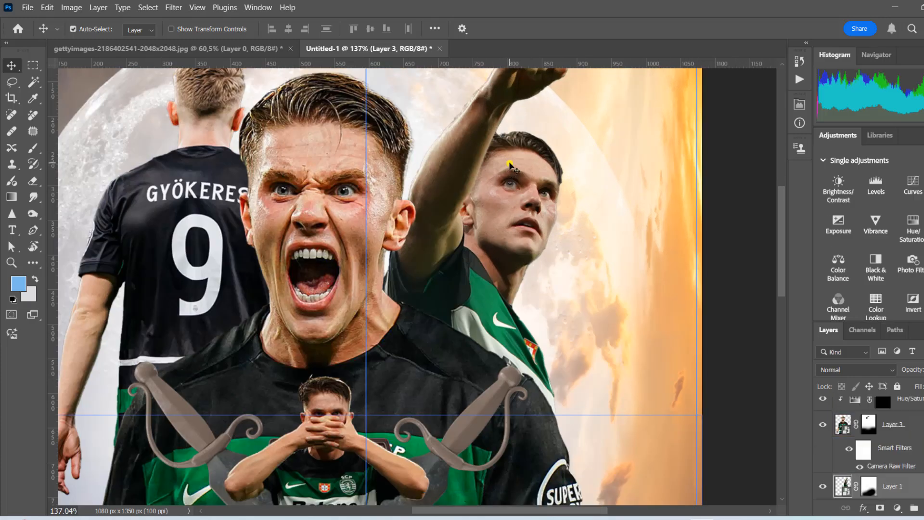
{"action": "left_click", "coordinate": [289, 194]}
{"action": "left_click", "coordinate": [71, 8]}
{"action": "mouse_move", "coordinate": [144, 37]}
{"action": "left_click", "coordinate": [312, 242]}
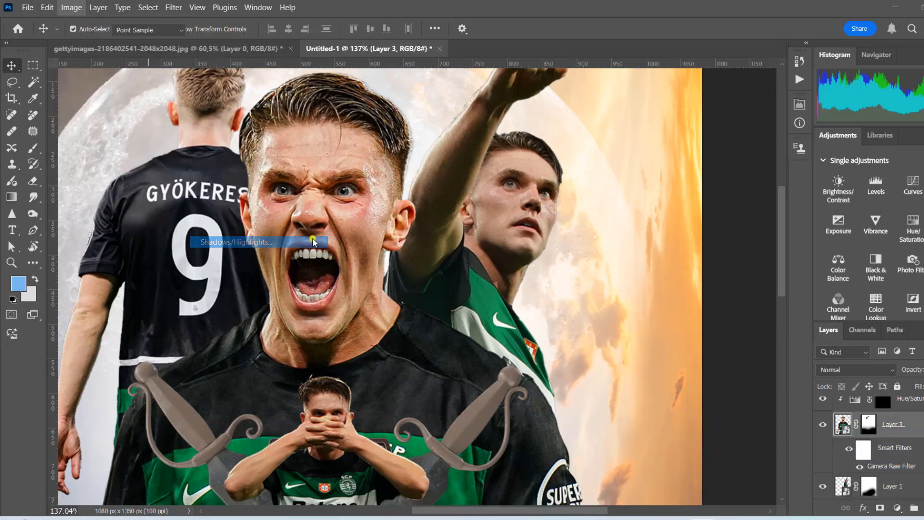
{"action": "left_click_drag", "start_coordinate": [593, 188], "coordinate": [573, 190]}
{"action": "left_click", "coordinate": [580, 228]}
{"action": "left_click", "coordinate": [721, 180]}
{"action": "scroll", "coordinate": [433, 226], "scroll_direction": "down", "scroll_amount": 8}
{"action": "scroll", "coordinate": [307, 181], "scroll_direction": "up", "scroll_amount": 9}
{"action": "scroll", "coordinate": [298, 184], "scroll_direction": "down", "scroll_amount": 1}
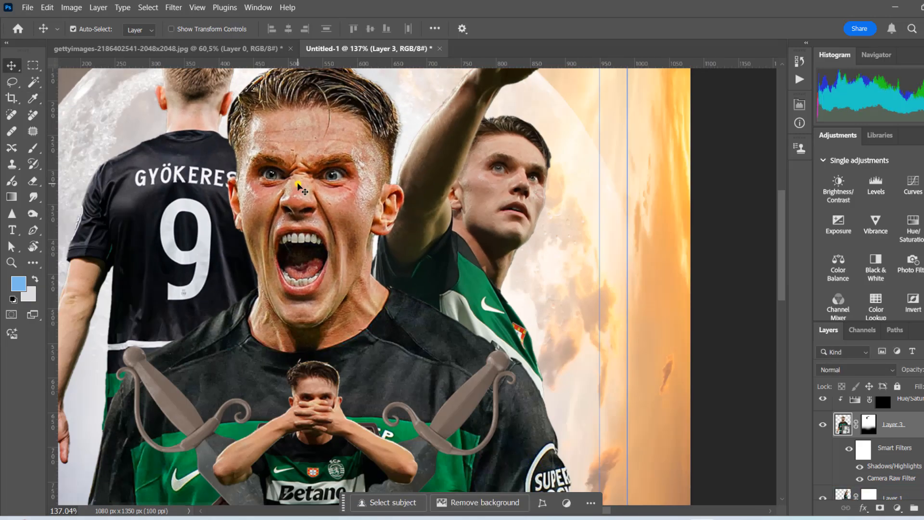
Add a Selective Color adjustment clipped to the central player, setting Cyan in the Reds to -29%.
{"action": "left_click", "coordinate": [897, 507]}
{"action": "left_click", "coordinate": [893, 507]}
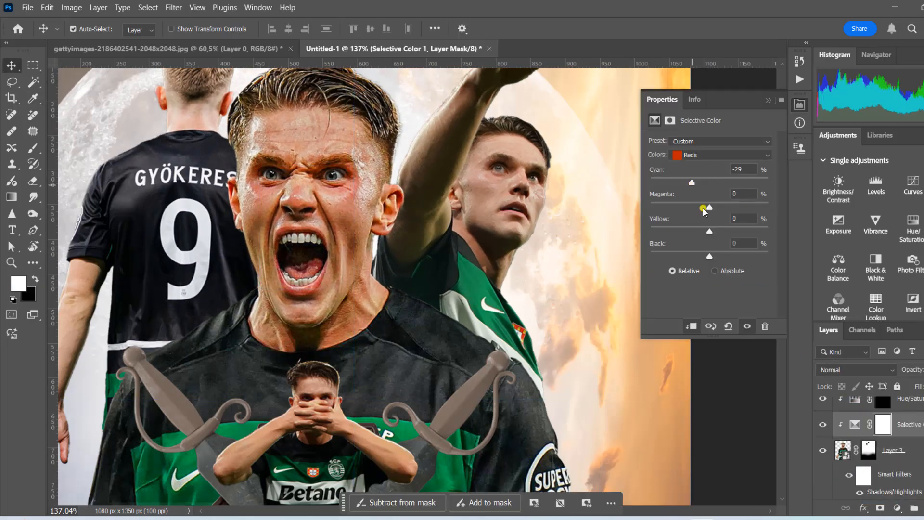
{"action": "left_click", "coordinate": [701, 155]}
{"action": "left_click", "coordinate": [703, 174]}
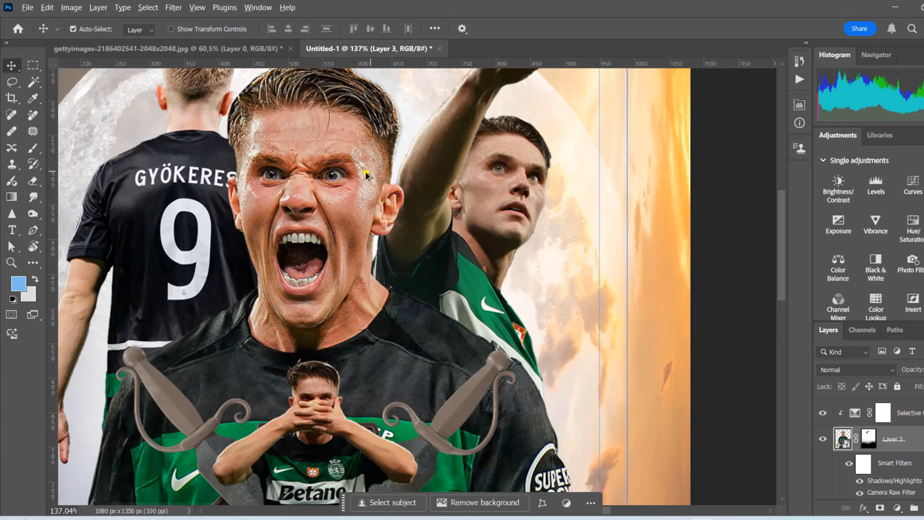
{"action": "scroll", "coordinate": [336, 175], "scroll_direction": "down", "scroll_amount": 1}
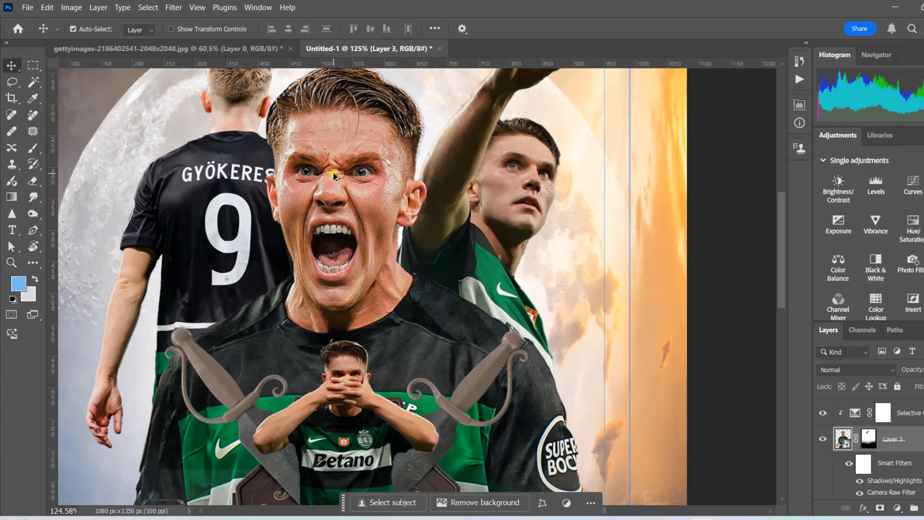
Add a Levels adjustment clipped to Layer 3, set it to Multiply and invert its mask to black.
{"action": "left_click", "coordinate": [896, 507]}
{"action": "left_click", "coordinate": [832, 342]}
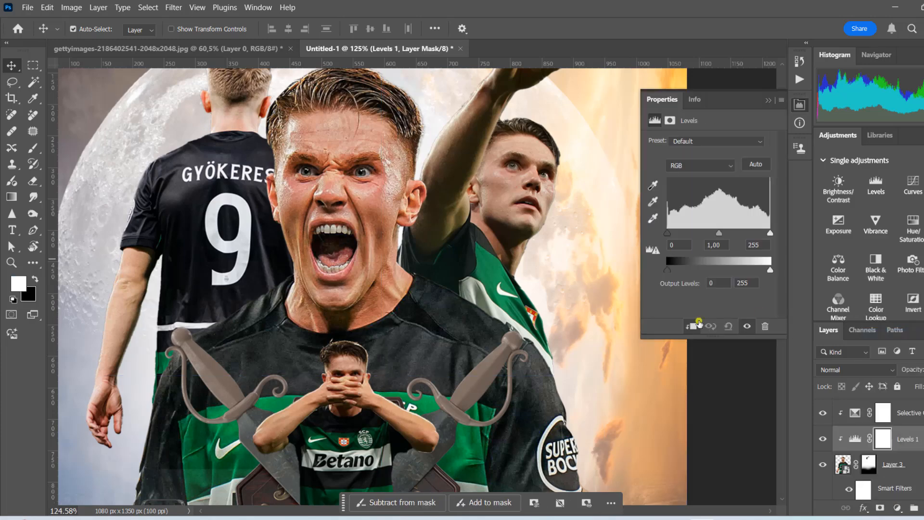
{"action": "left_click", "coordinate": [850, 369]}
{"action": "left_click", "coordinate": [837, 200]}
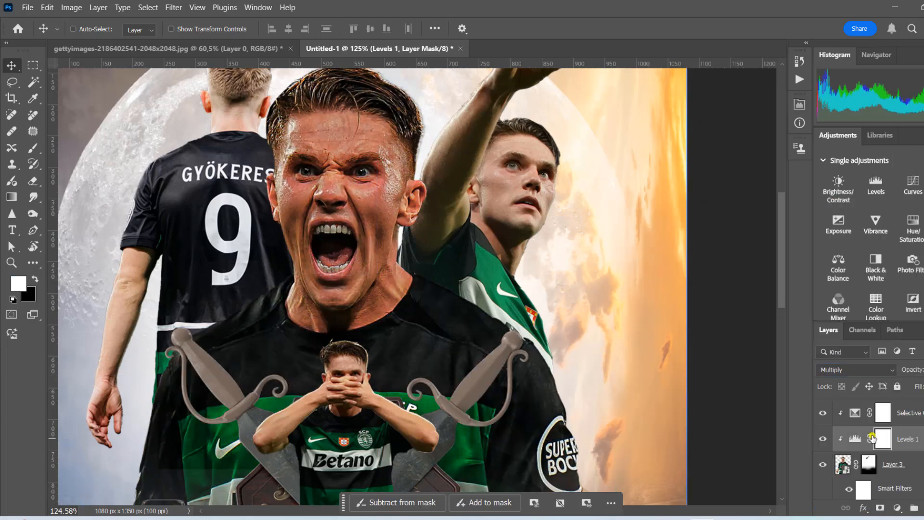
{"action": "key", "text": "ctrl+i"}
Paint shading onto the central player's face and neck on the Levels mask with a soft white size 45 brush at 35% flow.
{"action": "key", "text": "b"}
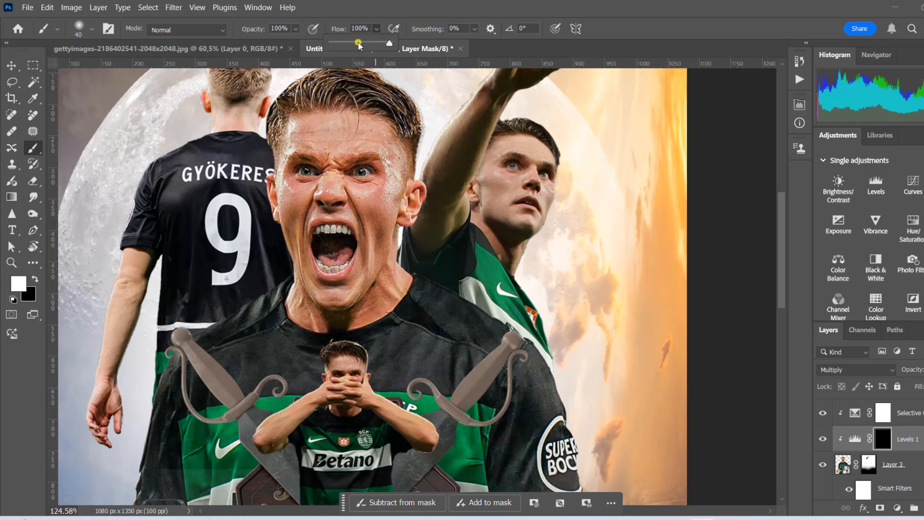
{"action": "left_click_drag", "start_coordinate": [392, 315], "coordinate": [393, 260]}
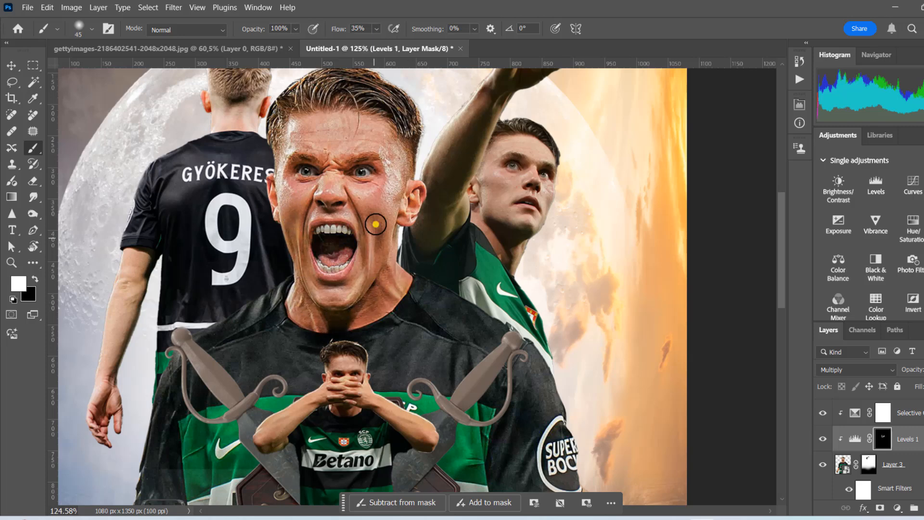
{"action": "mouse_move", "coordinate": [393, 194]}
{"action": "left_mouse_down"}
{"action": "mouse_move", "coordinate": [387, 166]}
{"action": "mouse_move", "coordinate": [320, 164]}
{"action": "left_mouse_up"}
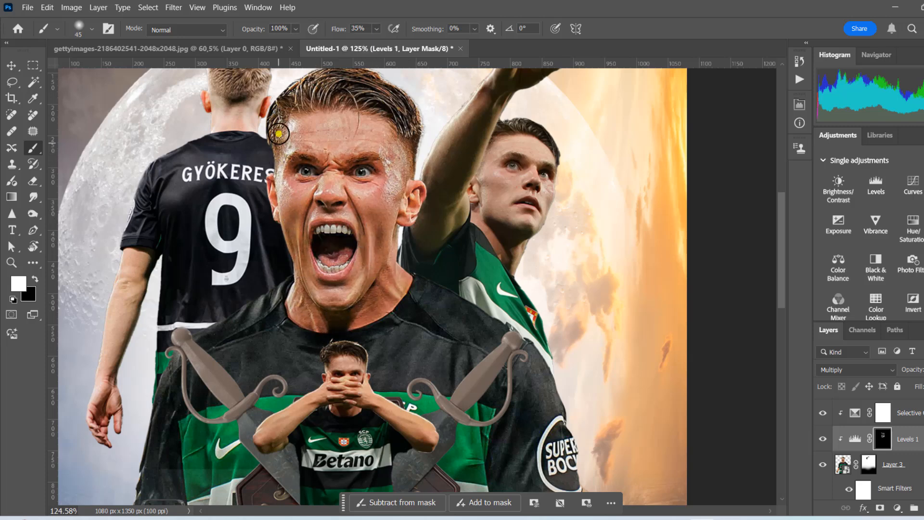
{"action": "scroll", "coordinate": [351, 117], "scroll_direction": "up", "scroll_amount": 2}
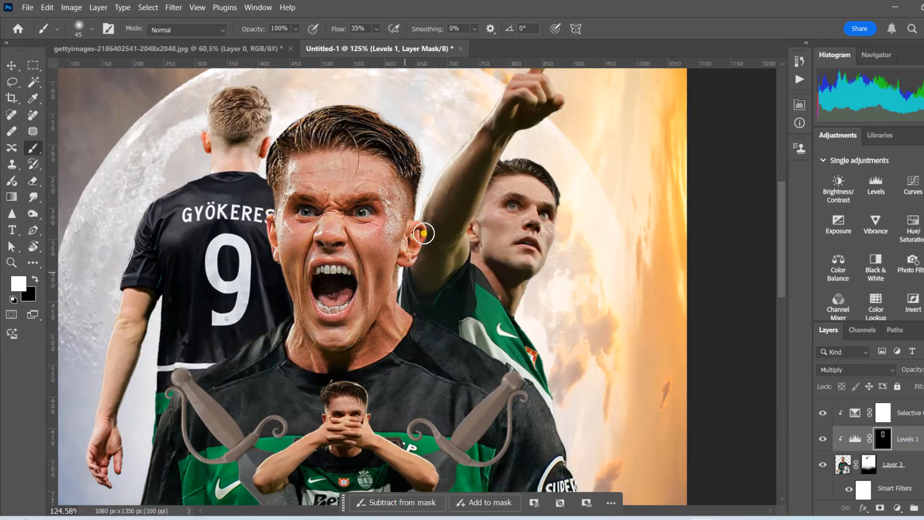
{"action": "scroll", "coordinate": [419, 233], "scroll_direction": "down", "scroll_amount": 3}
{"action": "scroll", "coordinate": [319, 268], "scroll_direction": "down", "scroll_amount": 1}
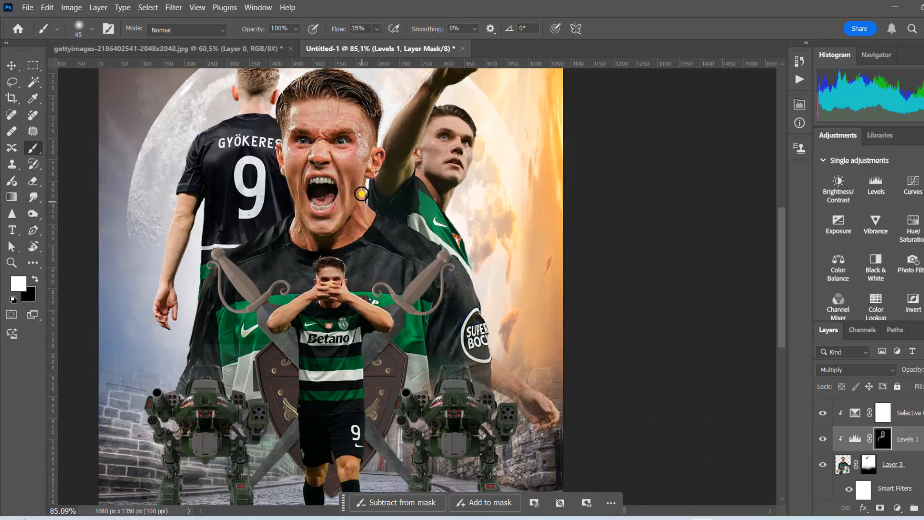
Enlarge the brush to 125 and paint shading over the central player's shoulders and shirt on the Levels mask.
{"action": "key", "text": "bracketright"}
{"action": "key", "text": "bracketright"}
{"action": "key", "text": "bracketright"}
{"action": "key", "text": "bracketright"}
{"action": "key", "text": "bracketright"}
{"action": "key", "text": "bracketright"}
{"action": "key", "text": "bracketright"}
{"action": "mouse_move", "coordinate": [420, 246]}
{"action": "left_mouse_down"}
{"action": "mouse_move", "coordinate": [362, 244]}
{"action": "mouse_move", "coordinate": [442, 284]}
{"action": "mouse_move", "coordinate": [468, 367]}
{"action": "left_mouse_up"}
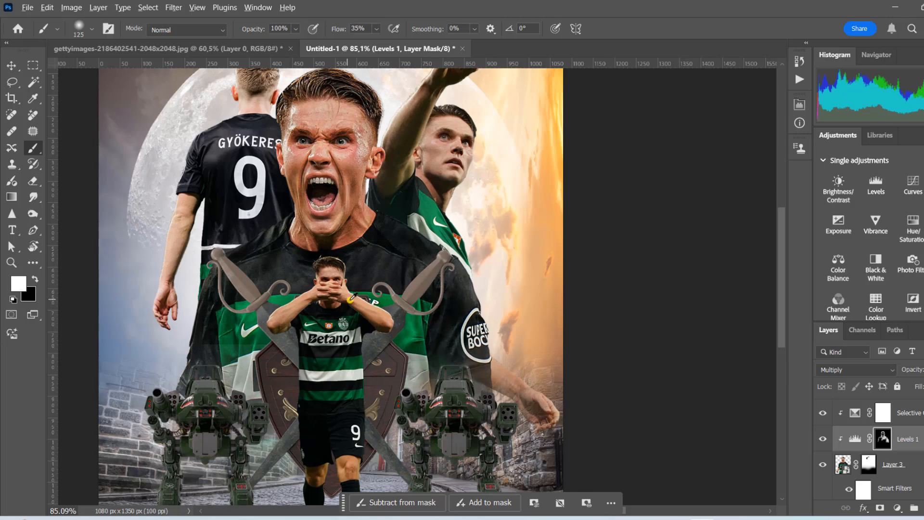
{"action": "scroll", "coordinate": [352, 299], "scroll_direction": "down", "scroll_amount": 3}
{"action": "scroll", "coordinate": [413, 313], "scroll_direction": "up", "scroll_amount": 2}
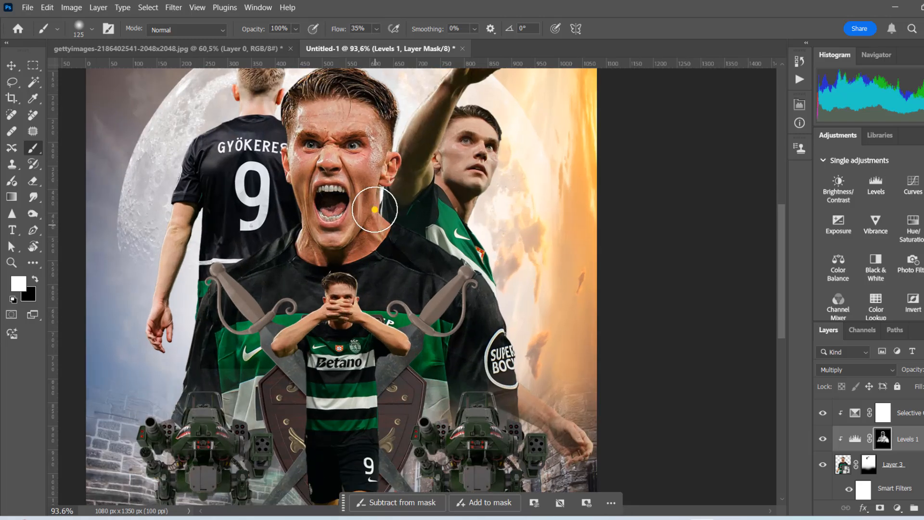
Add a clipped Curves adjustment above the Levels layer, raising the midtones from input 118 to output 137, and invert its mask.
{"action": "scroll", "coordinate": [237, 349], "scroll_direction": "up", "scroll_amount": 1}
{"action": "left_click", "coordinate": [897, 507]}
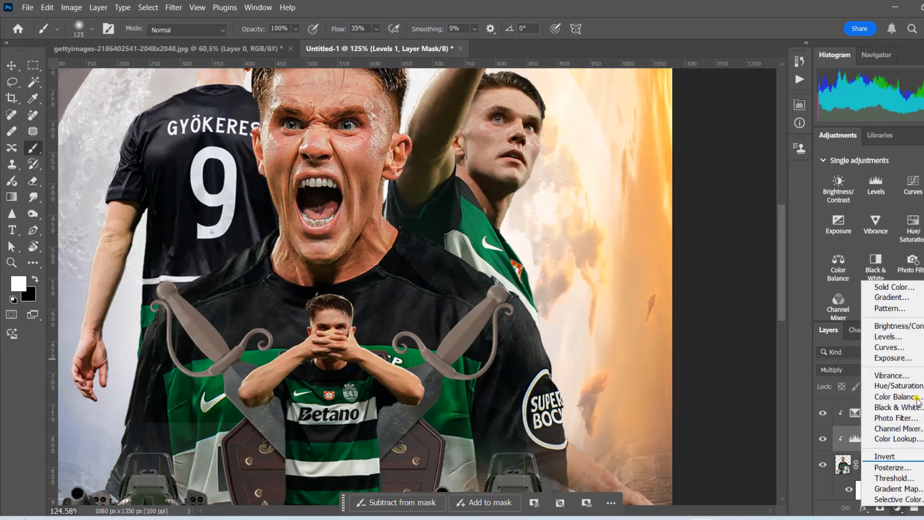
{"action": "left_click", "coordinate": [890, 348]}
{"action": "left_click_drag", "start_coordinate": [721, 216], "coordinate": [716, 207]}
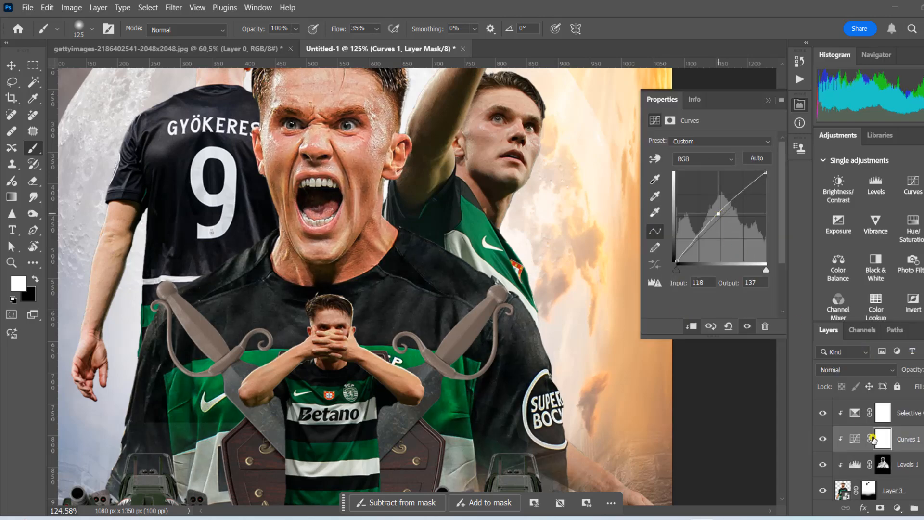
{"action": "left_click", "coordinate": [880, 438]}
{"action": "key", "text": "ctrl+i"}
Paint highlights onto the central player's face on the Curves mask with the soft white brush.
{"action": "left_click", "coordinate": [307, 135]}
{"action": "scroll", "coordinate": [374, 166], "scroll_direction": "up", "scroll_amount": 1}
{"action": "scroll", "coordinate": [295, 163], "scroll_direction": "up", "scroll_amount": 1}
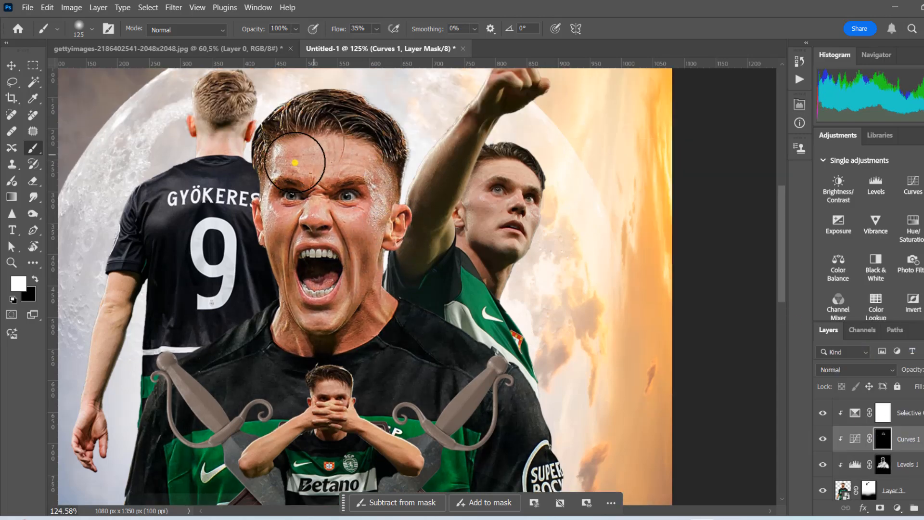
{"action": "scroll", "coordinate": [399, 321], "scroll_direction": "down", "scroll_amount": 3}
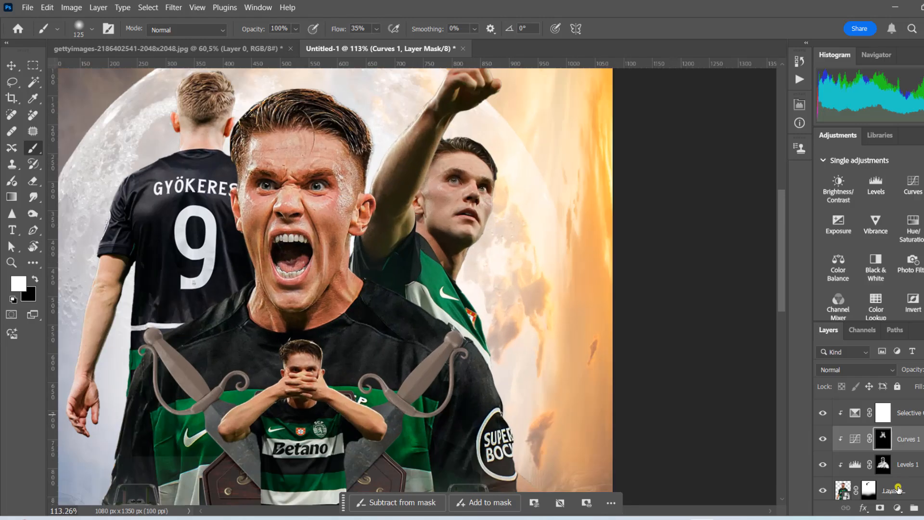
Add a Color Lookup adjustment above the central player's layer, choose a lookup preset and adjust the layer's opacity.
{"action": "left_click", "coordinate": [896, 508]}
{"action": "left_click", "coordinate": [892, 439]}
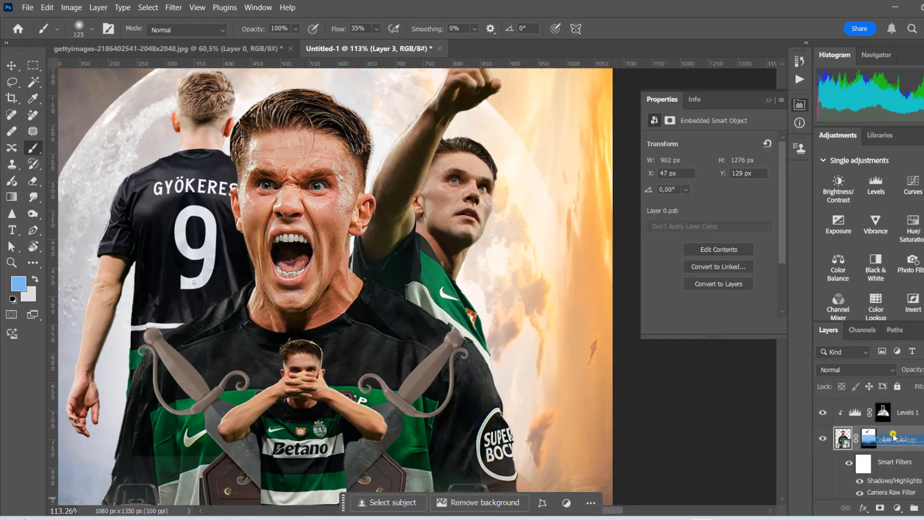
{"action": "left_click", "coordinate": [732, 142]}
{"action": "left_click", "coordinate": [715, 203]}
{"action": "left_click", "coordinate": [922, 369]}
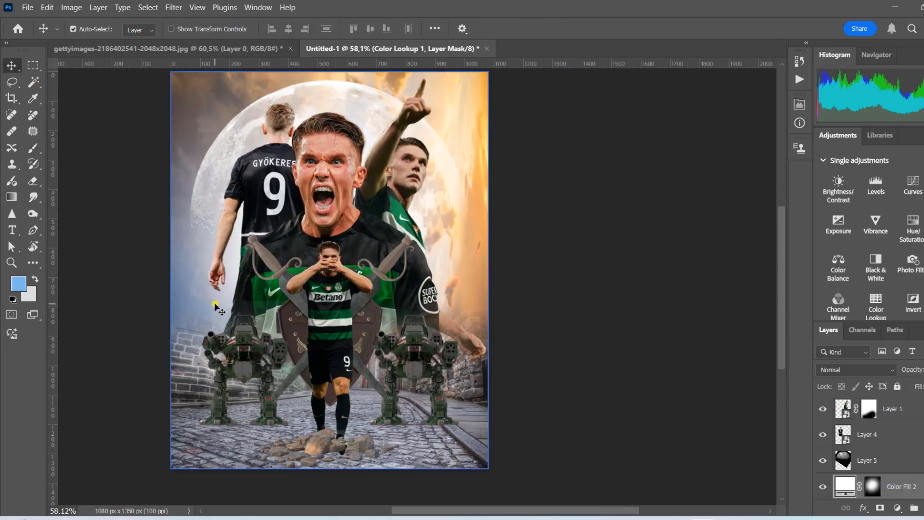
Add an orange Solid Color fill layer above Color Fill 2, behind the players and the moon.
{"action": "left_click", "coordinate": [896, 507]}
{"action": "left_click", "coordinate": [846, 288]}
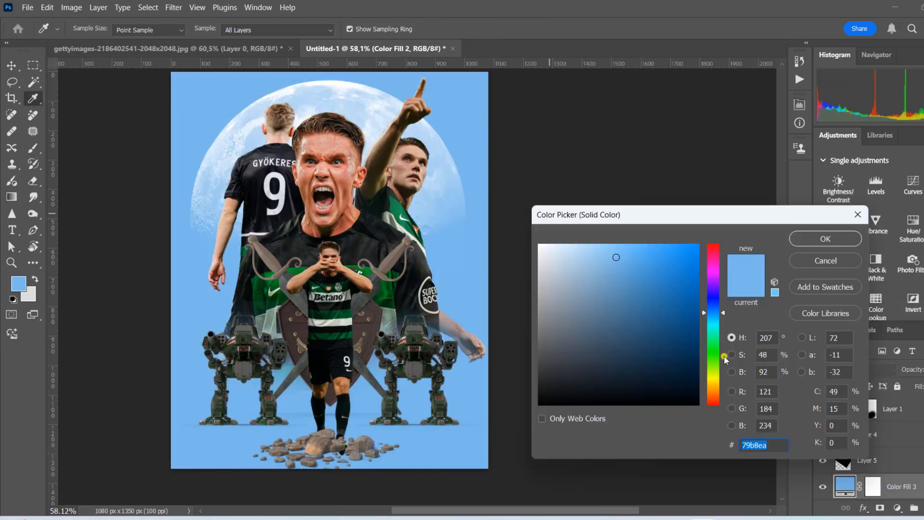
{"action": "left_click", "coordinate": [720, 385]}
{"action": "left_click", "coordinate": [717, 394]}
{"action": "left_click", "coordinate": [673, 263]}
{"action": "left_click", "coordinate": [814, 243]}
Set the orange fill layer's blend mode to Soft Light and invert its mask to black.
{"action": "left_click", "coordinate": [843, 370]}
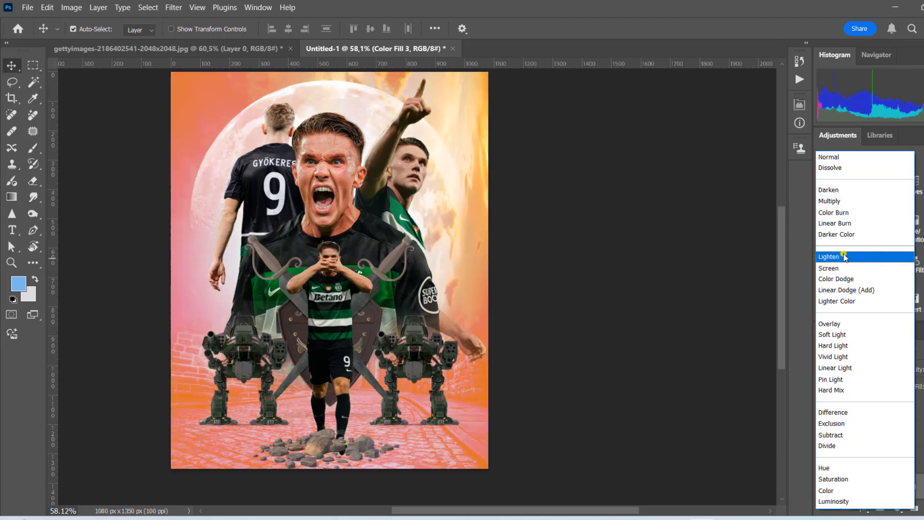
{"action": "left_click", "coordinate": [839, 334]}
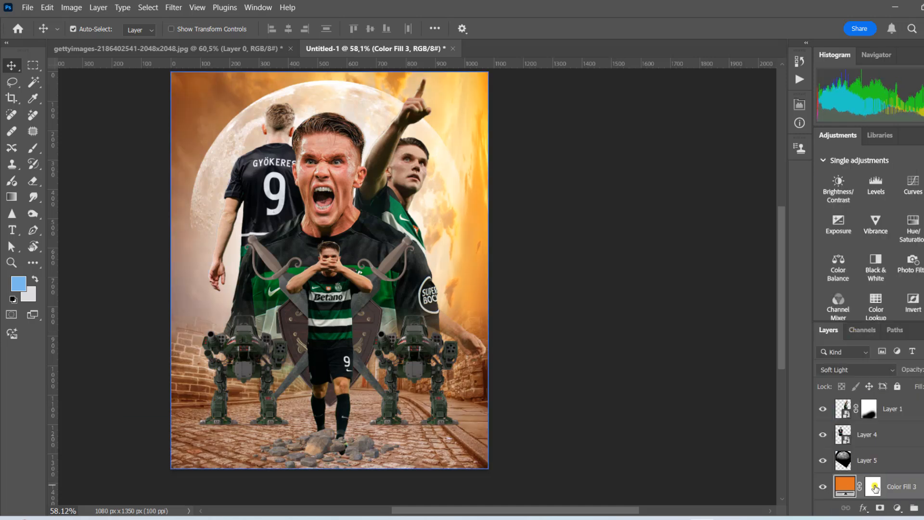
{"action": "left_click", "coordinate": [873, 487]}
{"action": "key", "text": "ctrl+i"}
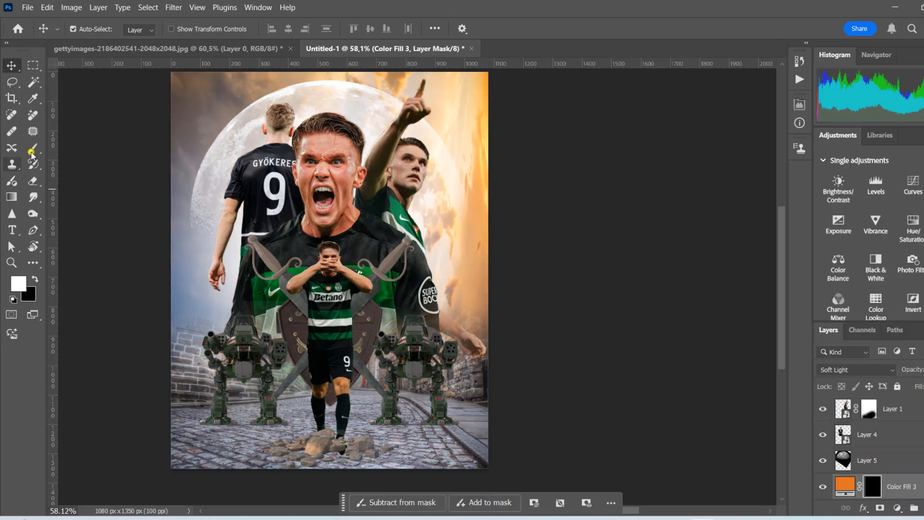
Paint the orange glow into the background on the fill's mask with a soft white size 600 brush at 35% flow.
{"action": "left_click", "coordinate": [31, 150]}
{"action": "mouse_move", "coordinate": [255, 270]}
{"action": "left_mouse_down"}
{"action": "mouse_move", "coordinate": [206, 334]}
{"action": "mouse_move", "coordinate": [211, 193]}
{"action": "mouse_move", "coordinate": [330, 353]}
{"action": "mouse_move", "coordinate": [307, 316]}
{"action": "mouse_move", "coordinate": [530, 325]}
{"action": "left_mouse_up"}
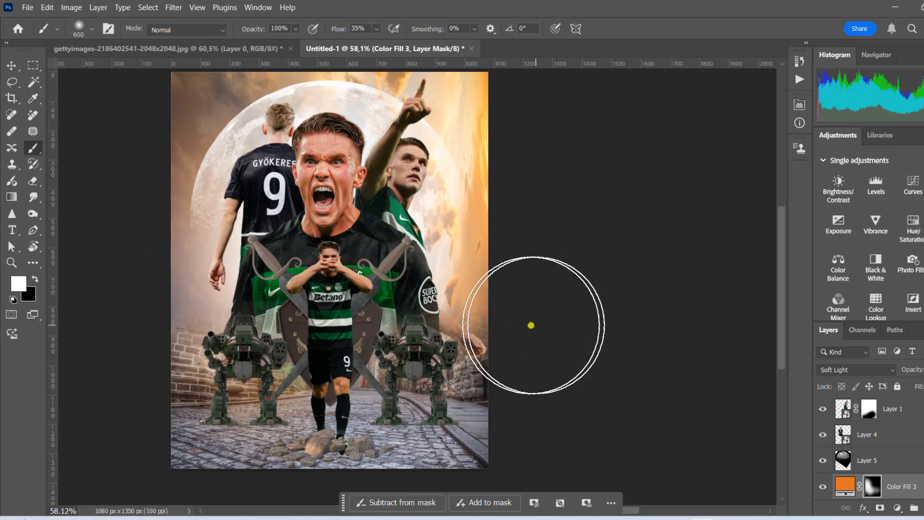
{"action": "key", "text": "v"}
Apply the Camera Raw Filter to the cobblestone street layer with increased Clarity.
{"action": "scroll", "coordinate": [473, 390], "scroll_direction": "up", "scroll_amount": 3}
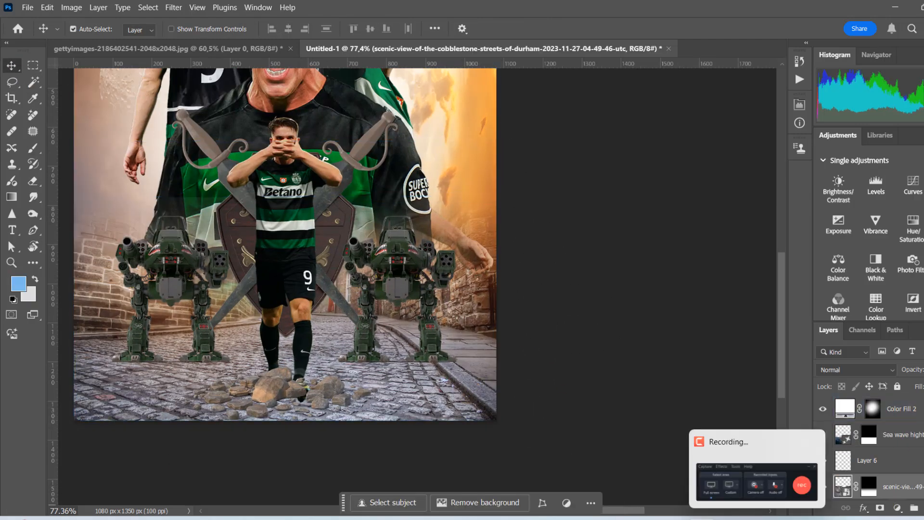
{"action": "left_click", "coordinate": [174, 7]}
{"action": "left_click", "coordinate": [193, 98]}
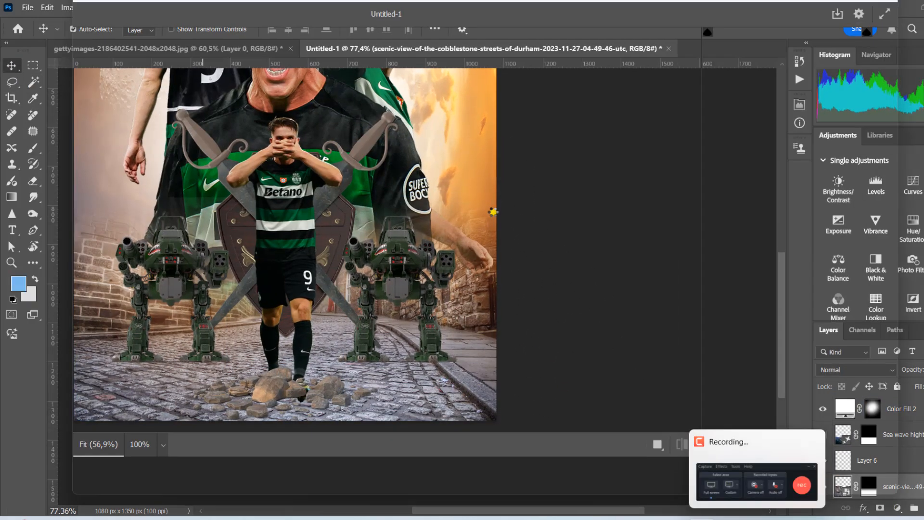
{"action": "scroll", "coordinate": [801, 313], "scroll_direction": "down", "scroll_amount": 5}
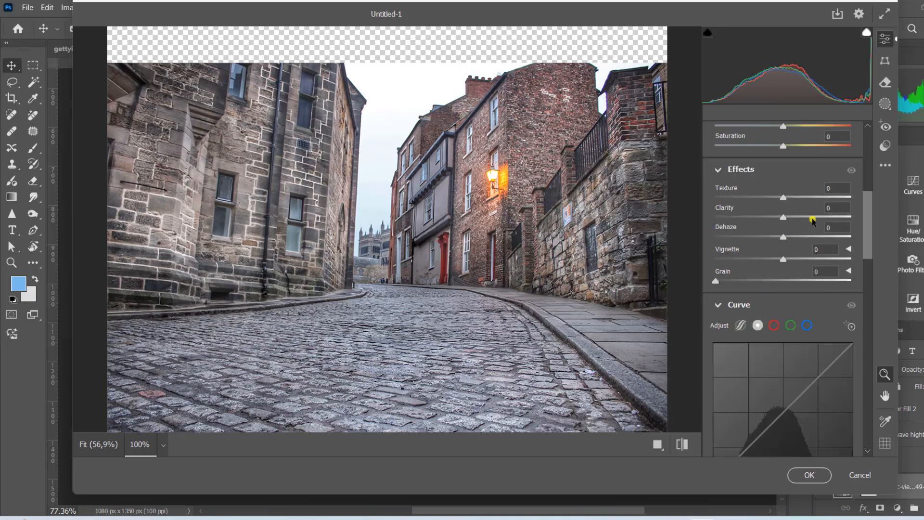
{"action": "left_click_drag", "start_coordinate": [813, 217], "coordinate": [825, 217]}
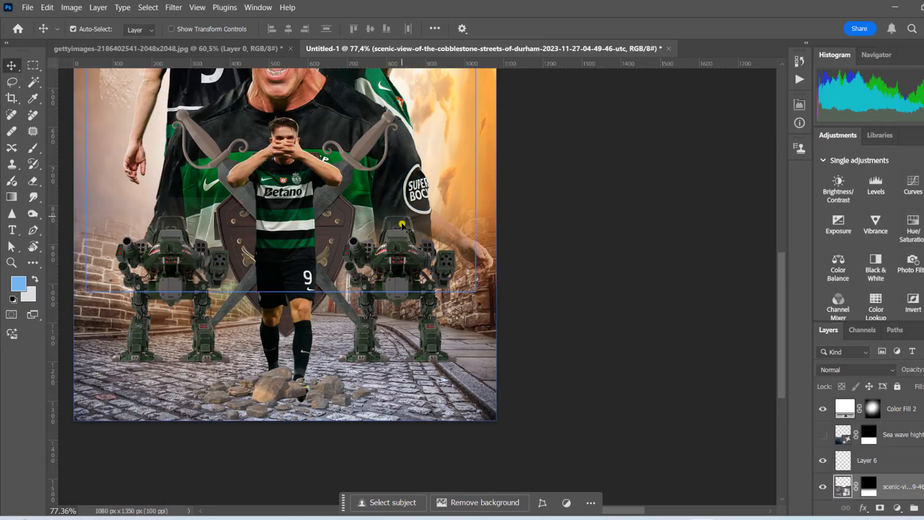
{"action": "scroll", "coordinate": [417, 361], "scroll_direction": "down", "scroll_amount": 3}
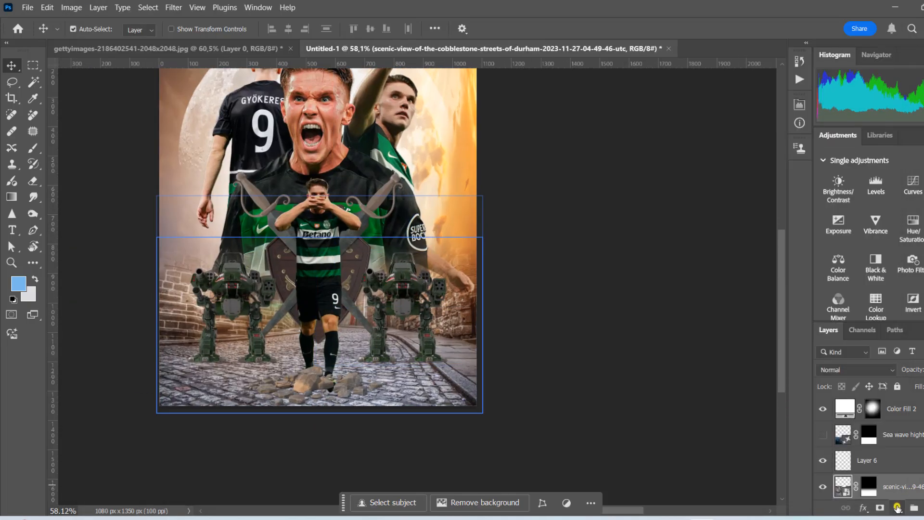
Add a Levels adjustment clipped to the cobblestone street layer with its midtones set to 0.45.
{"action": "left_click", "coordinate": [897, 507]}
{"action": "left_click", "coordinate": [890, 335]}
{"action": "left_click", "coordinate": [693, 326]}
{"action": "left_click_drag", "start_coordinate": [719, 234], "coordinate": [743, 234]}
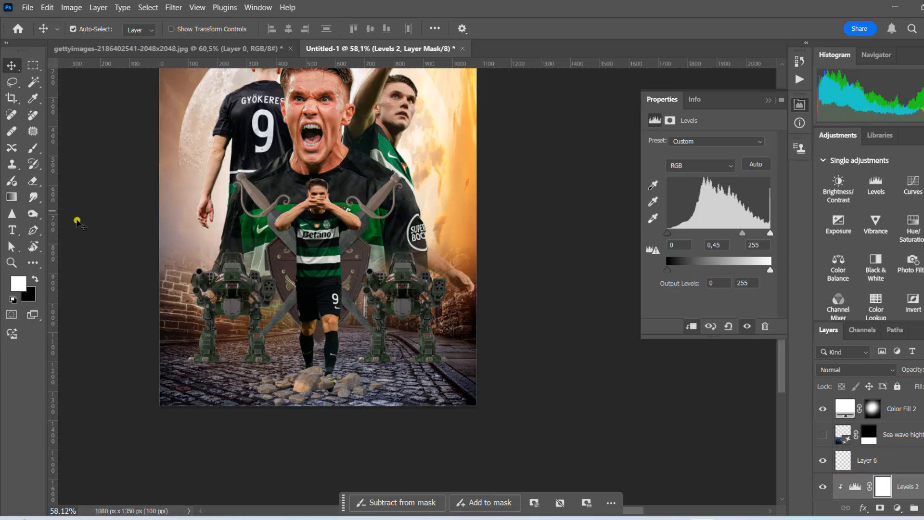
Paint black on the street's Levels mask with a soft size 600 brush at 35% flow to lighten the middle of the street.
{"action": "left_click", "coordinate": [35, 279]}
{"action": "left_click", "coordinate": [33, 149]}
{"action": "mouse_move", "coordinate": [362, 288]}
{"action": "left_mouse_down"}
{"action": "mouse_move", "coordinate": [214, 273]}
{"action": "mouse_move", "coordinate": [402, 295]}
{"action": "left_mouse_up"}
{"action": "scroll", "coordinate": [474, 294], "scroll_direction": "up", "scroll_amount": 1}
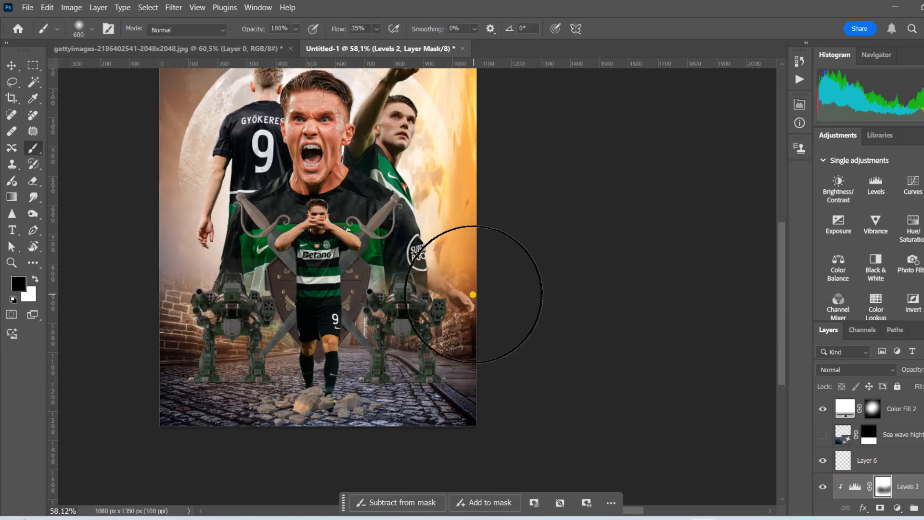
{"action": "key", "text": "v"}
{"action": "scroll", "coordinate": [453, 369], "scroll_direction": "up", "scroll_amount": 1}
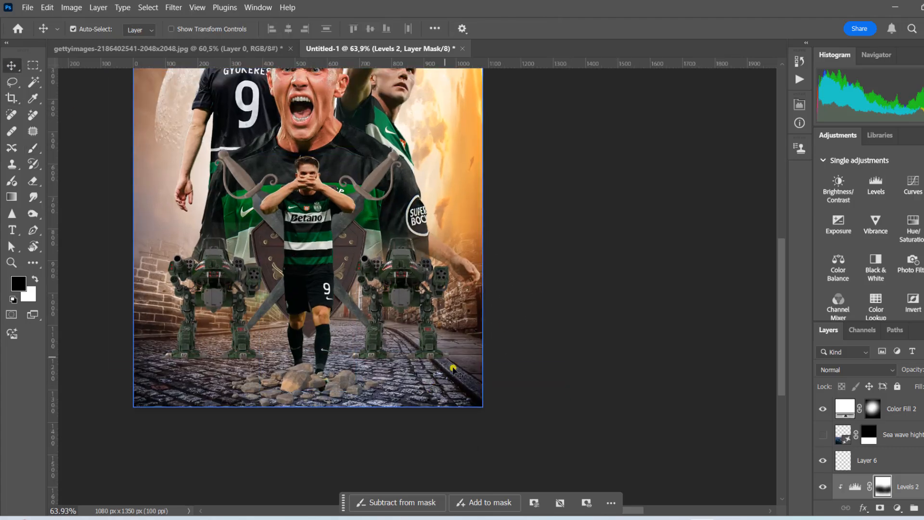
Add a Levels adjustment clipped to the rocks layer at the front player's feet, with its midtones set to 0.52.
{"action": "scroll", "coordinate": [303, 388], "scroll_direction": "up", "scroll_amount": 8}
{"action": "left_click", "coordinate": [305, 385]}
{"action": "left_click", "coordinate": [897, 507]}
{"action": "left_click", "coordinate": [886, 337]}
{"action": "left_click", "coordinate": [691, 326]}
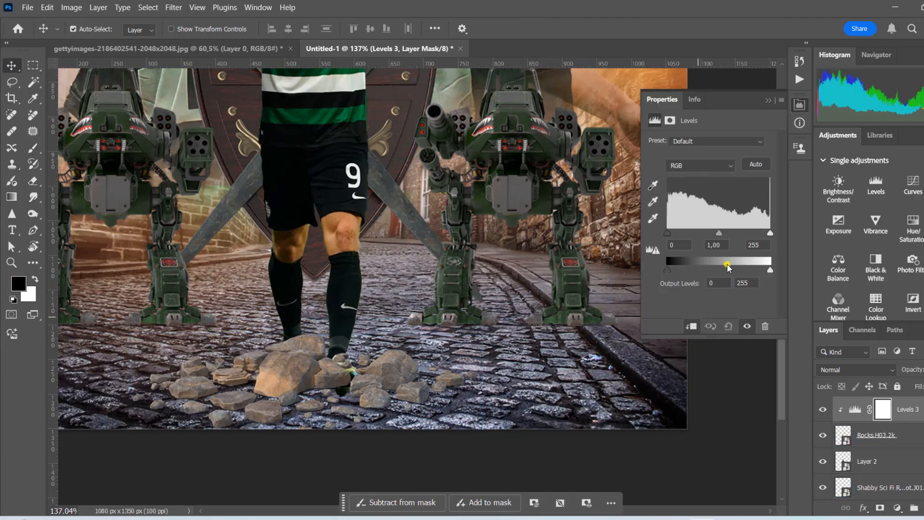
{"action": "left_click_drag", "start_coordinate": [719, 233], "coordinate": [740, 241]}
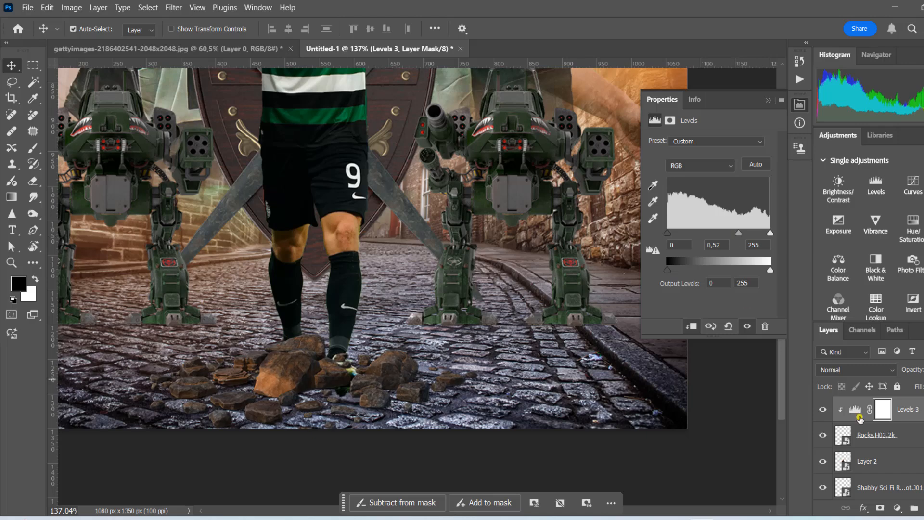
Paint black on the rocks' Levels mask with a soft size 60 brush at 35% flow to bring back highlights across the rocks.
{"action": "left_click", "coordinate": [33, 152]}
{"action": "key", "text": "["}
{"action": "key", "text": "["}
{"action": "key", "text": "["}
{"action": "key", "text": "["}
{"action": "key", "text": "["}
{"action": "key", "text": "["}
{"action": "key", "text": "["}
{"action": "key", "text": "["}
{"action": "key", "text": "["}
{"action": "key", "text": "["}
{"action": "key", "text": "["}
{"action": "key", "text": "["}
{"action": "mouse_move", "coordinate": [227, 352]}
{"action": "left_mouse_down"}
{"action": "mouse_move", "coordinate": [255, 369]}
{"action": "mouse_move", "coordinate": [295, 361]}
{"action": "left_mouse_up"}
{"action": "mouse_move", "coordinate": [484, 378]}
{"action": "left_mouse_down"}
{"action": "mouse_move", "coordinate": [284, 366]}
{"action": "mouse_move", "coordinate": [135, 381]}
{"action": "left_mouse_up"}
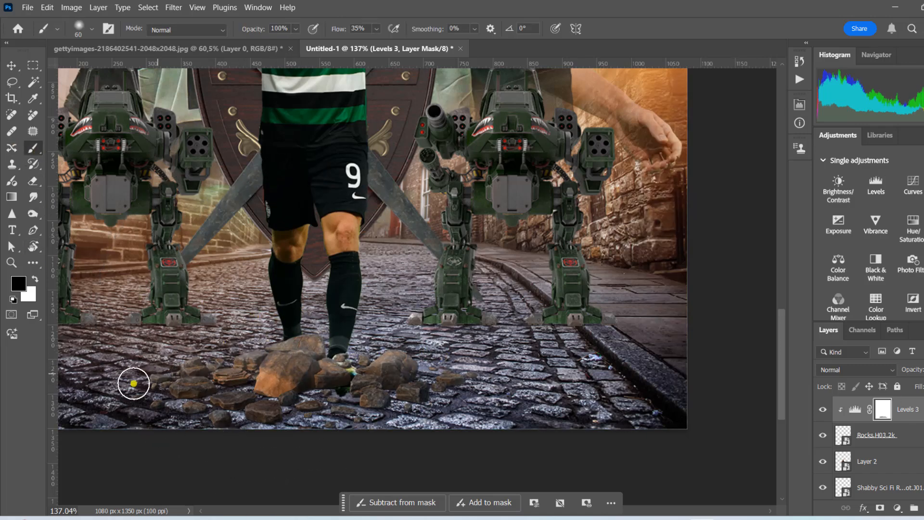
{"action": "scroll", "coordinate": [359, 296], "scroll_direction": "down", "scroll_amount": 5}
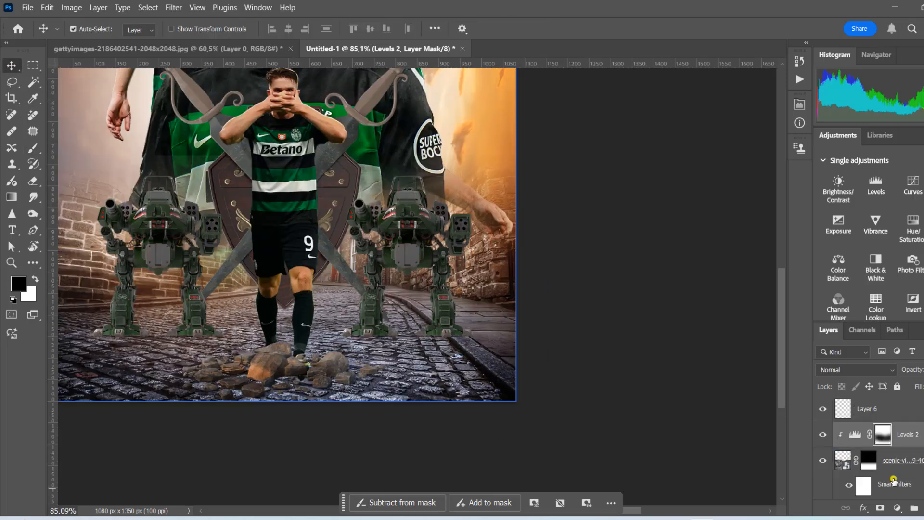
Add a Color Balance adjustment clipped to the cobblestone street layer, beneath Levels 2, and shift the street's colours toward red.
{"action": "left_click", "coordinate": [867, 441]}
{"action": "left_click", "coordinate": [895, 401]}
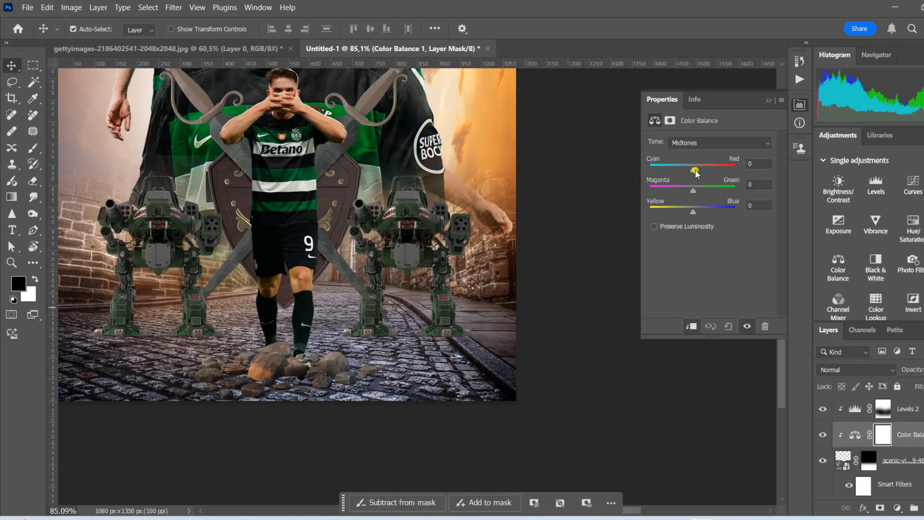
{"action": "left_click_drag", "start_coordinate": [693, 165], "coordinate": [718, 169]}
{"action": "left_click", "coordinate": [687, 143]}
{"action": "left_click", "coordinate": [693, 155]}
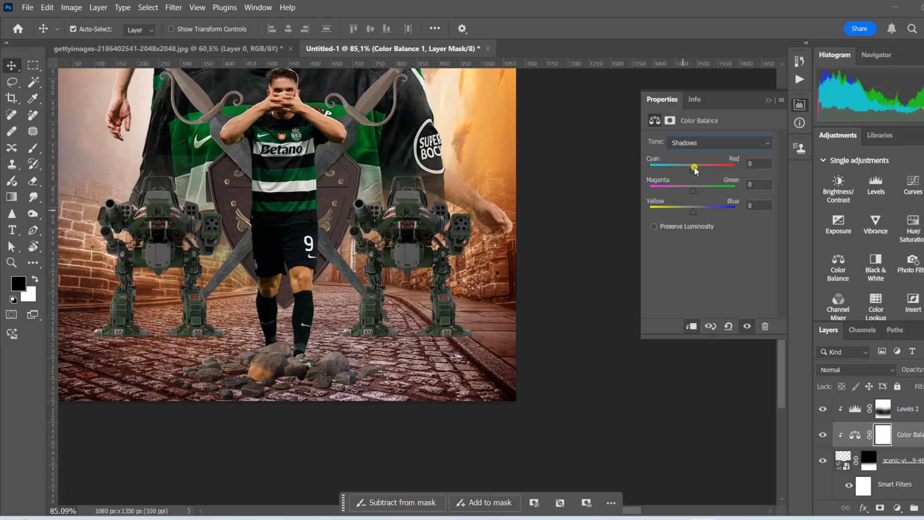
{"action": "left_click", "coordinate": [720, 142]}
{"action": "left_click", "coordinate": [698, 172]}
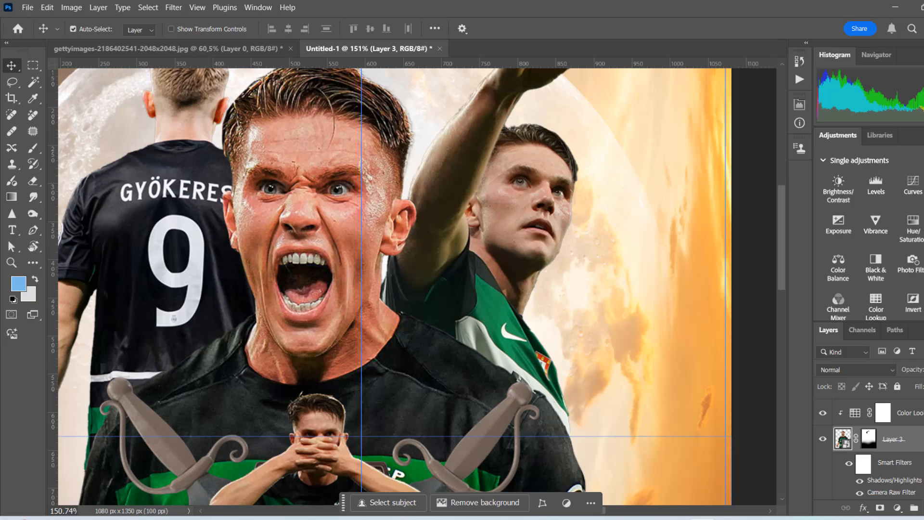
Fill the clipped Layer 7 above the large central player with gray and set its blend mode to Overlay.
{"action": "left_click", "coordinate": [47, 7]}
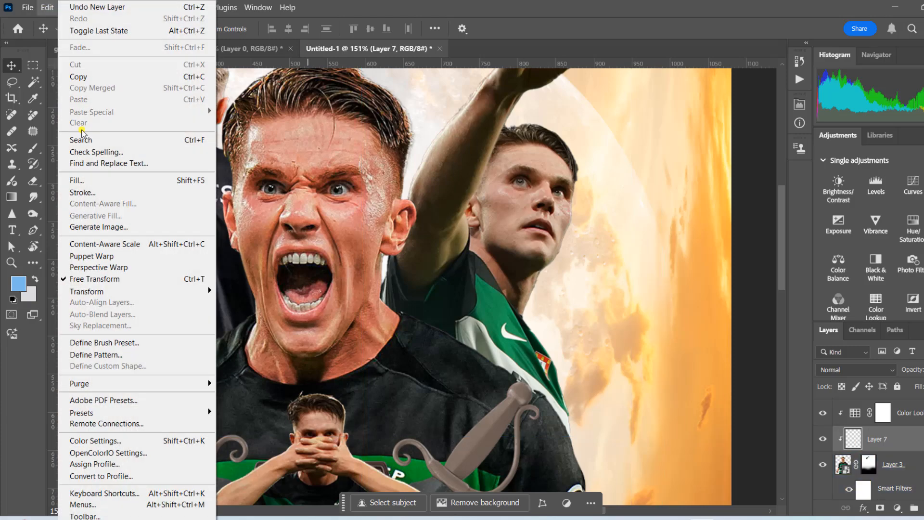
{"action": "left_click", "coordinate": [72, 183]}
{"action": "left_click", "coordinate": [561, 130]}
{"action": "left_click", "coordinate": [856, 370]}
{"action": "left_click", "coordinate": [837, 342]}
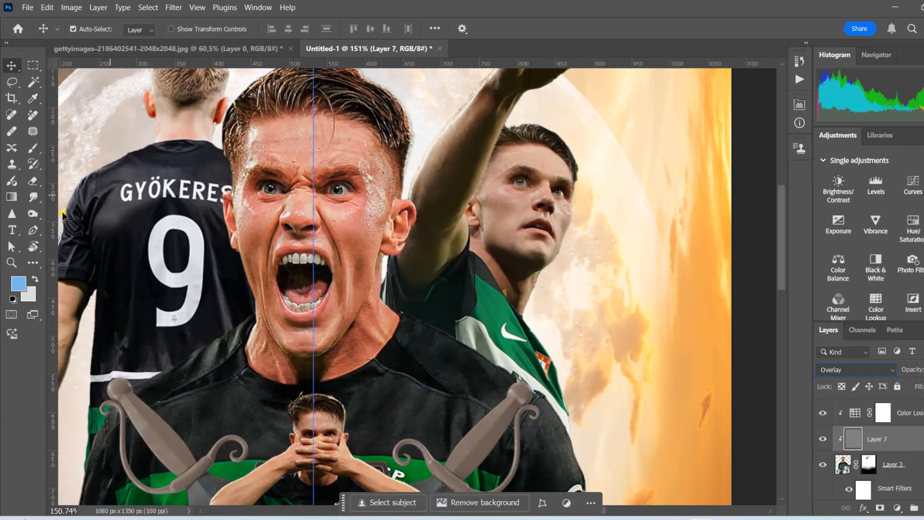
Shade the central player's face and neck on Layer 7 with a size 40 Burn tool, Shadows range, 30% exposure.
{"action": "key", "text": "o"}
{"action": "left_click_drag", "start_coordinate": [328, 235], "coordinate": [309, 198]}
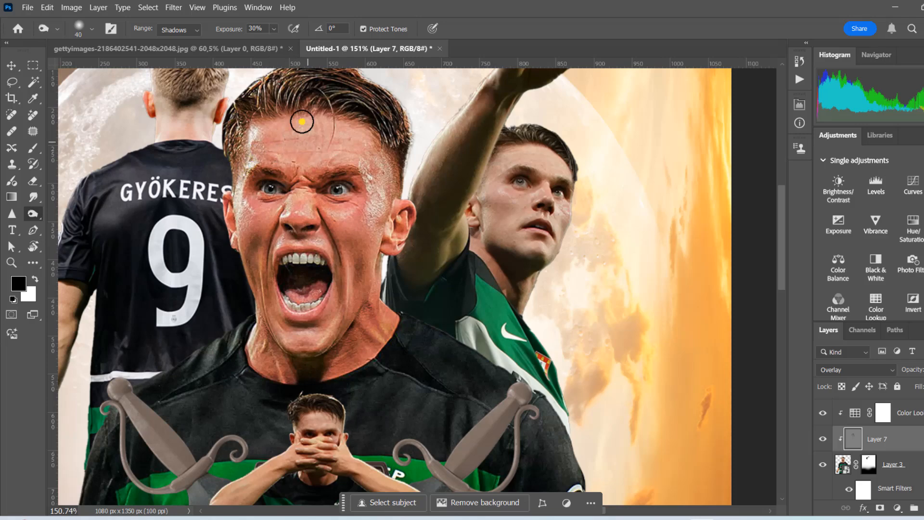
{"action": "scroll", "coordinate": [387, 243], "scroll_direction": "down", "scroll_amount": 3}
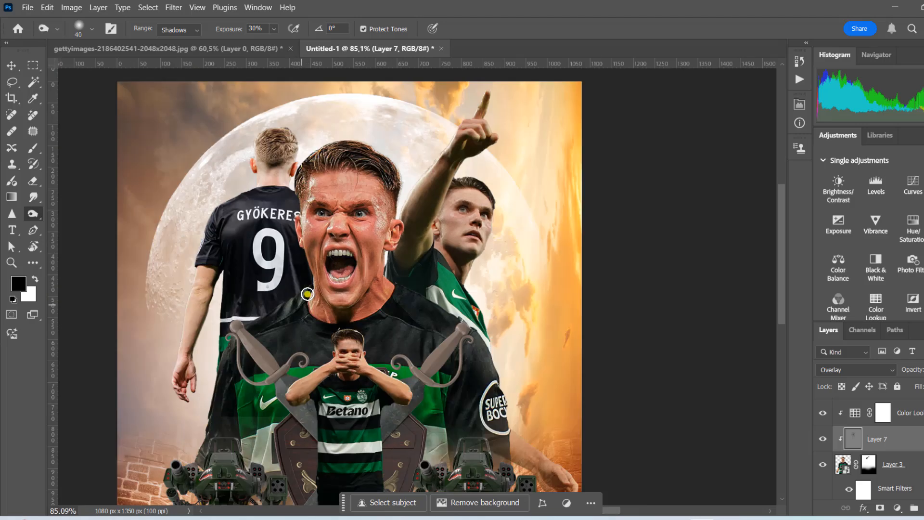
{"action": "scroll", "coordinate": [463, 323], "scroll_direction": "down", "scroll_amount": 2}
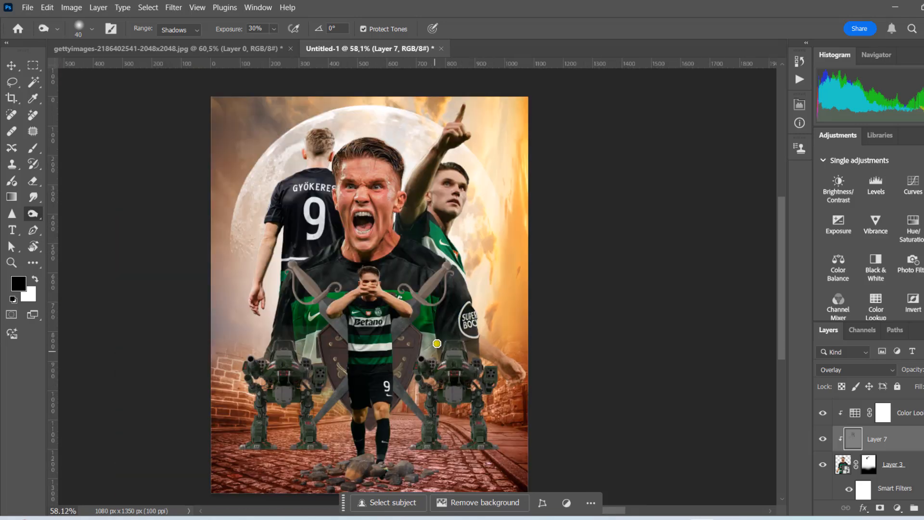
{"action": "scroll", "coordinate": [436, 343], "scroll_direction": "up", "scroll_amount": 4}
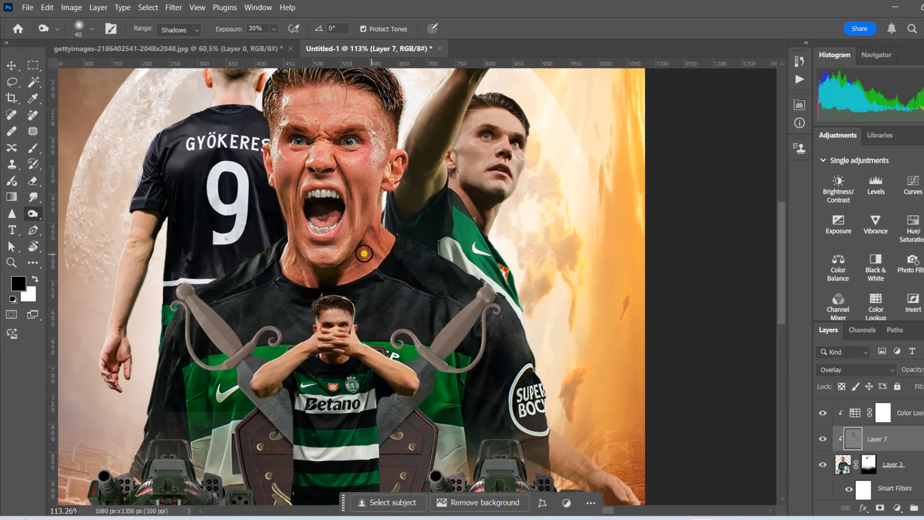
{"action": "scroll", "coordinate": [317, 315], "scroll_direction": "down", "scroll_amount": 2}
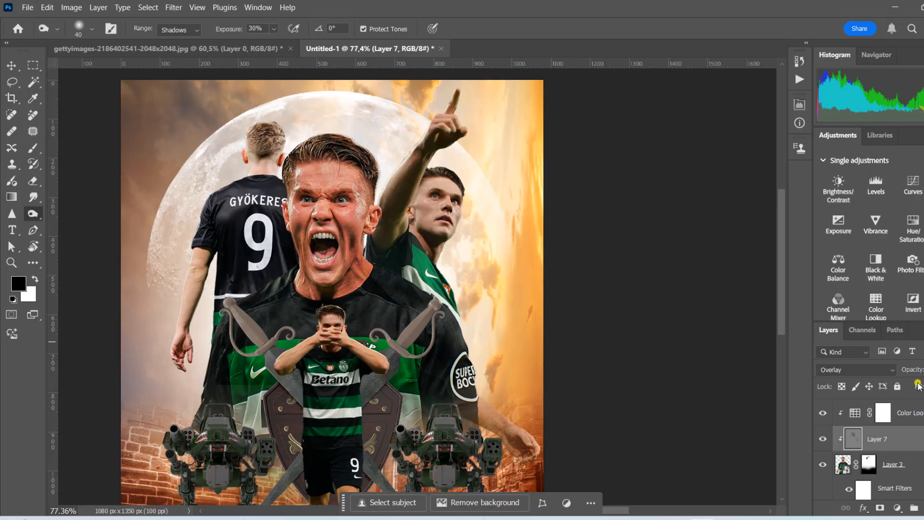
{"action": "key", "text": "v"}
{"action": "scroll", "coordinate": [538, 181], "scroll_direction": "down", "scroll_amount": 2}
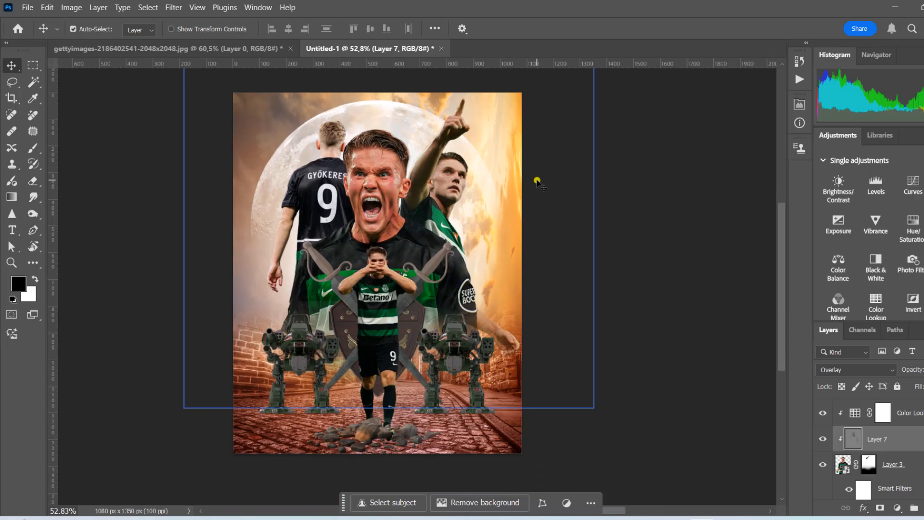
Apply the Camera Raw Filter to the small front player on Layer 2 with increased Clarity.
{"action": "scroll", "coordinate": [390, 290], "scroll_direction": "up", "scroll_amount": 7}
{"action": "left_click", "coordinate": [390, 290]}
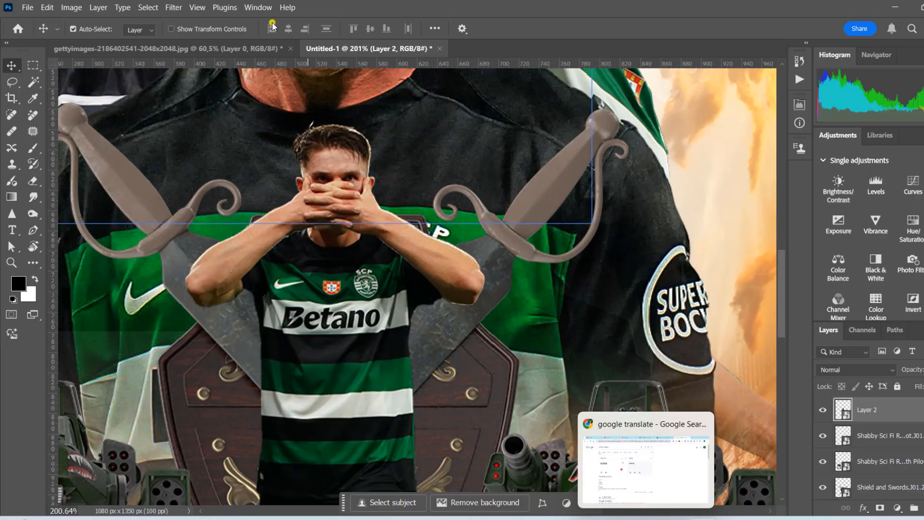
{"action": "left_click", "coordinate": [174, 8]}
{"action": "left_click", "coordinate": [201, 97]}
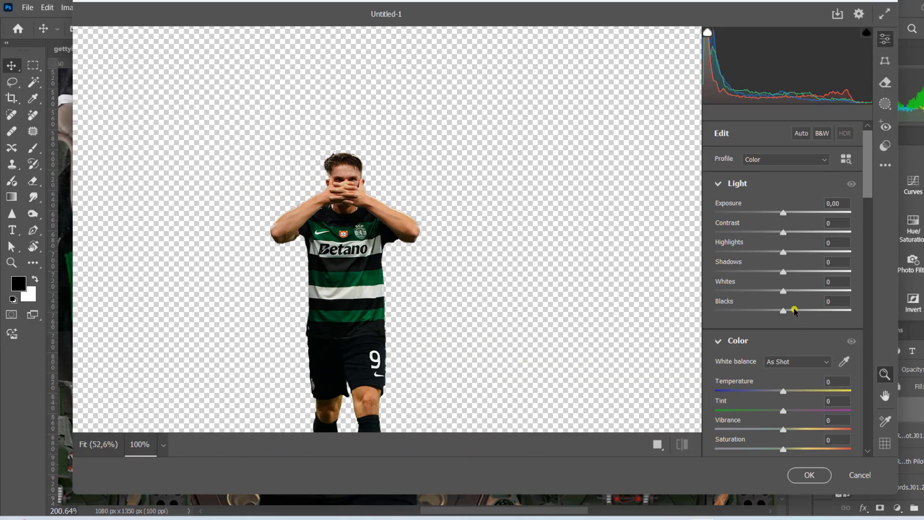
{"action": "scroll", "coordinate": [790, 251], "scroll_direction": "down", "scroll_amount": 6}
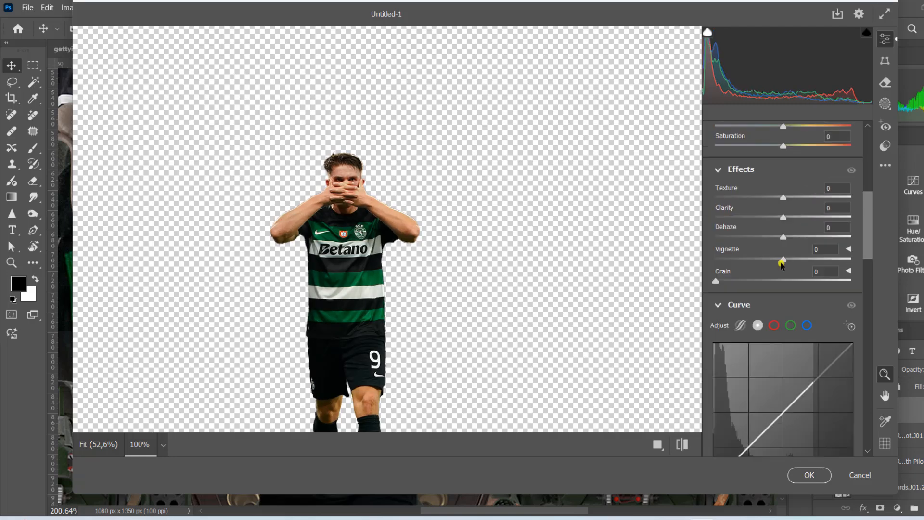
{"action": "left_click_drag", "start_coordinate": [783, 217], "coordinate": [818, 218]}
{"action": "left_click", "coordinate": [810, 475]}
{"action": "scroll", "coordinate": [488, 173], "scroll_direction": "down", "scroll_amount": 5}
{"action": "scroll", "coordinate": [505, 274], "scroll_direction": "up", "scroll_amount": 3}
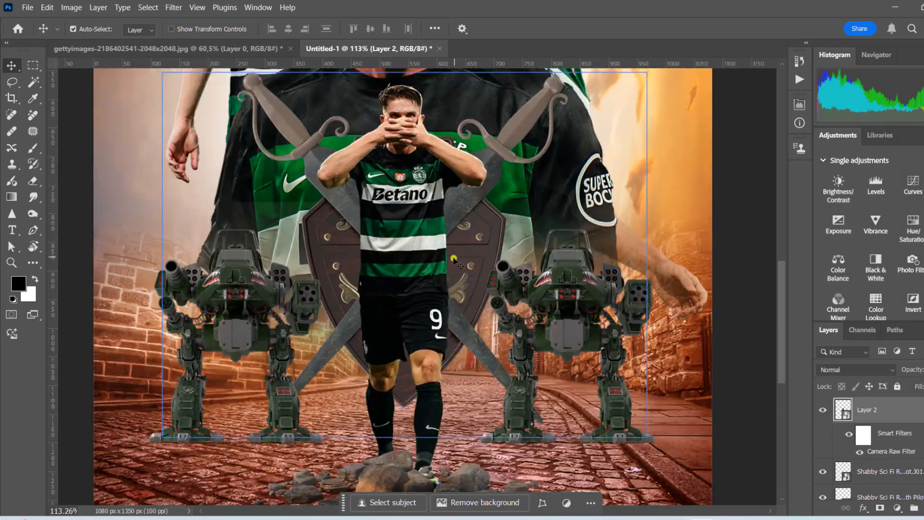
Add a clipped Selective Color adjustment to the front player, setting Yellows to Cyan +54, Magenta +13, Yellow -32 and Black -17%.
{"action": "left_click", "coordinate": [897, 508]}
{"action": "left_click", "coordinate": [890, 500]}
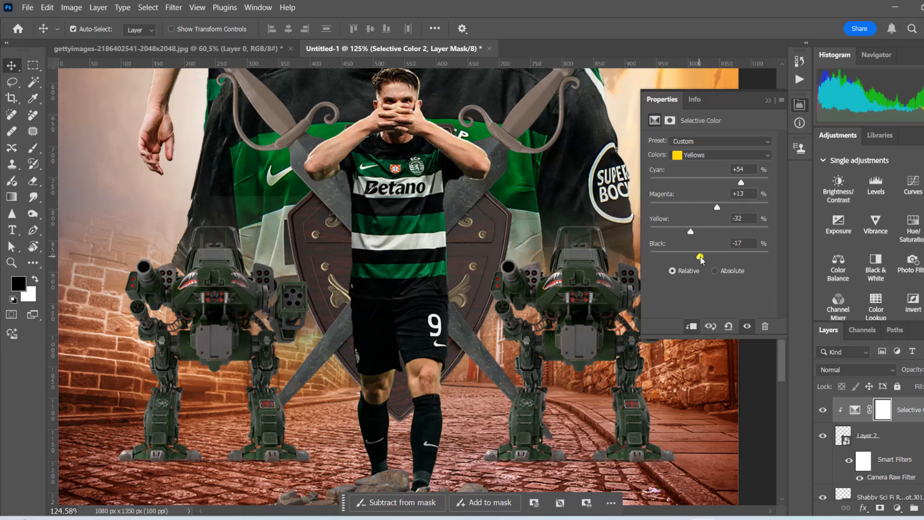
{"action": "left_click", "coordinate": [722, 154]}
{"action": "left_click", "coordinate": [695, 162]}
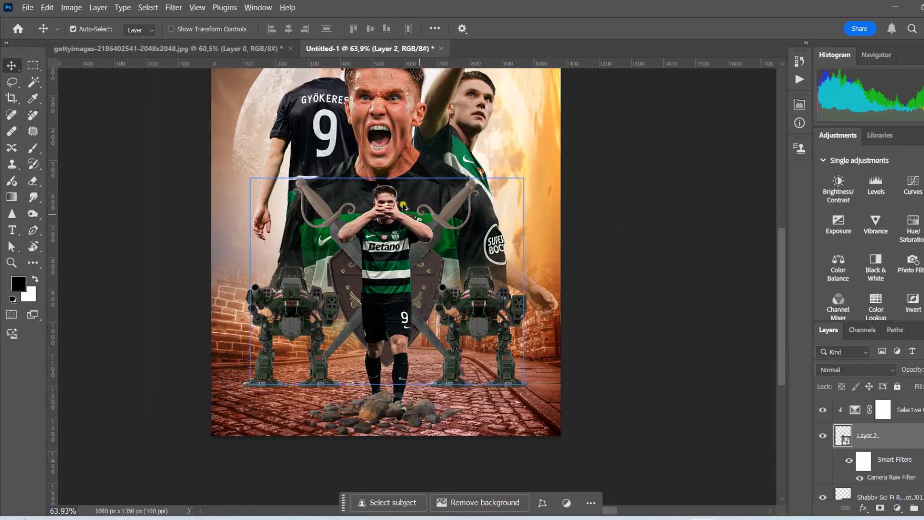
Add a Levels adjustment clipped to the front player, beneath the Selective Color adjustment, with its midtones set to 0.72.
{"action": "scroll", "coordinate": [604, 223], "scroll_direction": "up", "scroll_amount": 3}
{"action": "left_click", "coordinate": [894, 507]}
{"action": "left_click", "coordinate": [888, 350]}
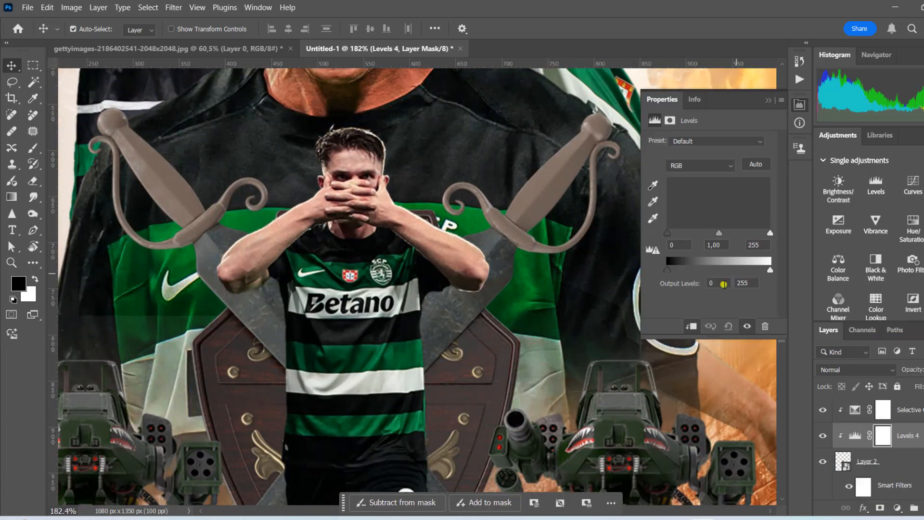
{"action": "left_click_drag", "start_coordinate": [718, 233], "coordinate": [730, 235]}
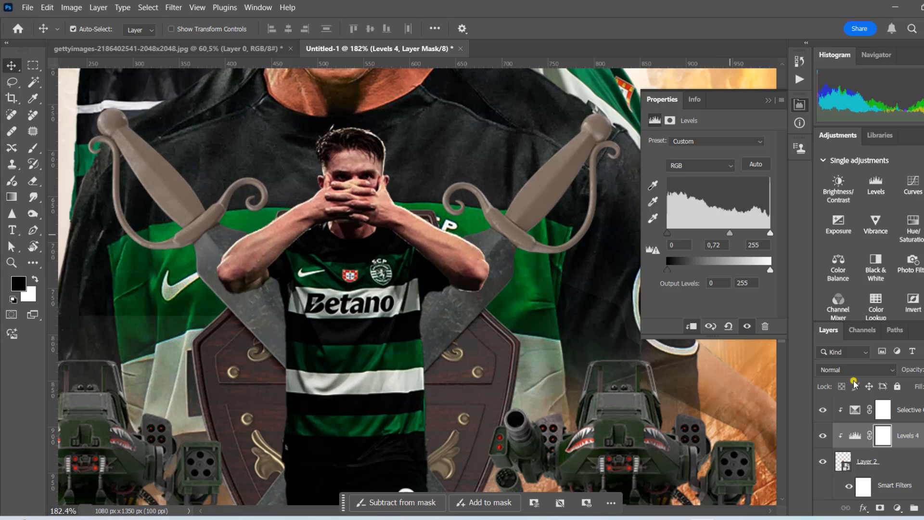
Paint black on the Levels 4 mask with a soft size 60 brush to restore light on the front player's arms, head, shirt and legs.
{"action": "left_click", "coordinate": [33, 148]}
{"action": "left_click_drag", "start_coordinate": [231, 267], "coordinate": [298, 239]}
{"action": "left_click_drag", "start_coordinate": [350, 168], "coordinate": [357, 133]}
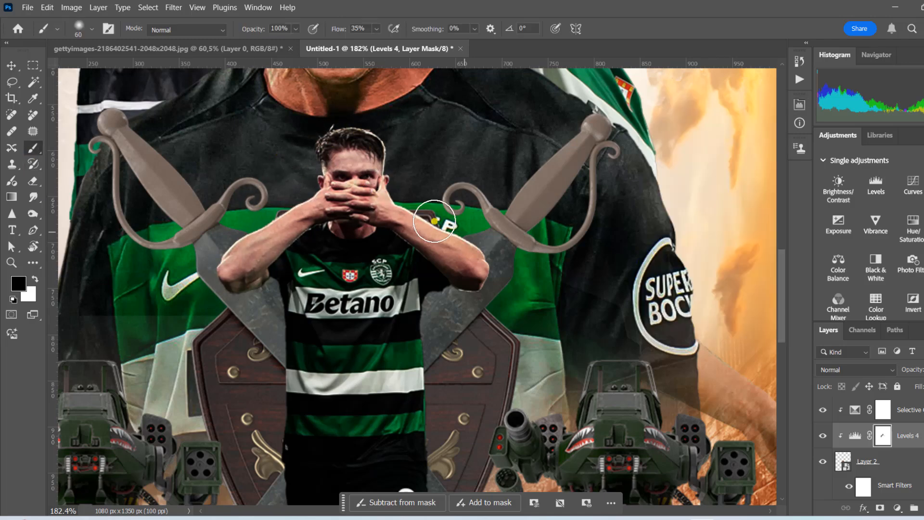
{"action": "left_click_drag", "start_coordinate": [419, 219], "coordinate": [509, 292]}
{"action": "left_click_drag", "start_coordinate": [400, 269], "coordinate": [309, 330]}
{"action": "scroll", "coordinate": [405, 361], "scroll_direction": "down", "scroll_amount": 5}
{"action": "left_click_drag", "start_coordinate": [399, 364], "coordinate": [420, 433]}
{"action": "scroll", "coordinate": [424, 327], "scroll_direction": "down", "scroll_amount": 5}
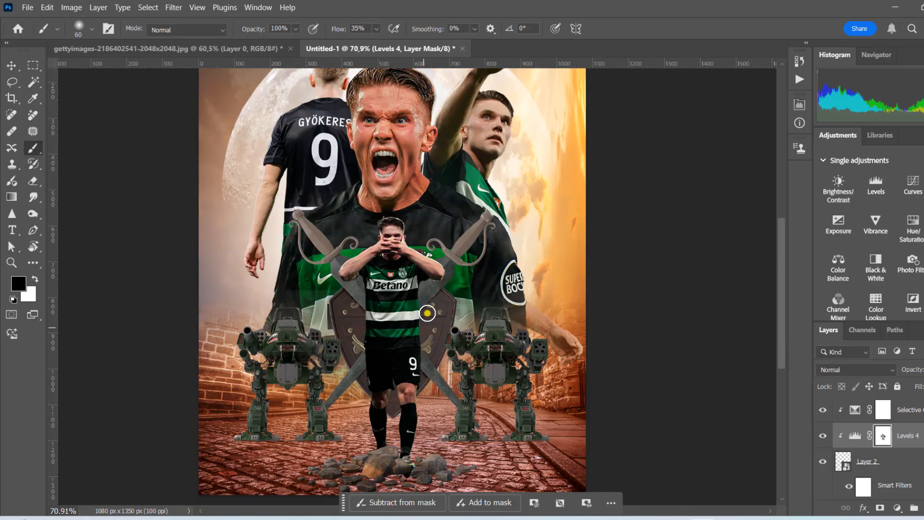
{"action": "scroll", "coordinate": [427, 314], "scroll_direction": "up", "scroll_amount": 5}
{"action": "scroll", "coordinate": [425, 374], "scroll_direction": "down", "scroll_amount": 4}
{"action": "scroll", "coordinate": [448, 355], "scroll_direction": "up", "scroll_amount": 4}
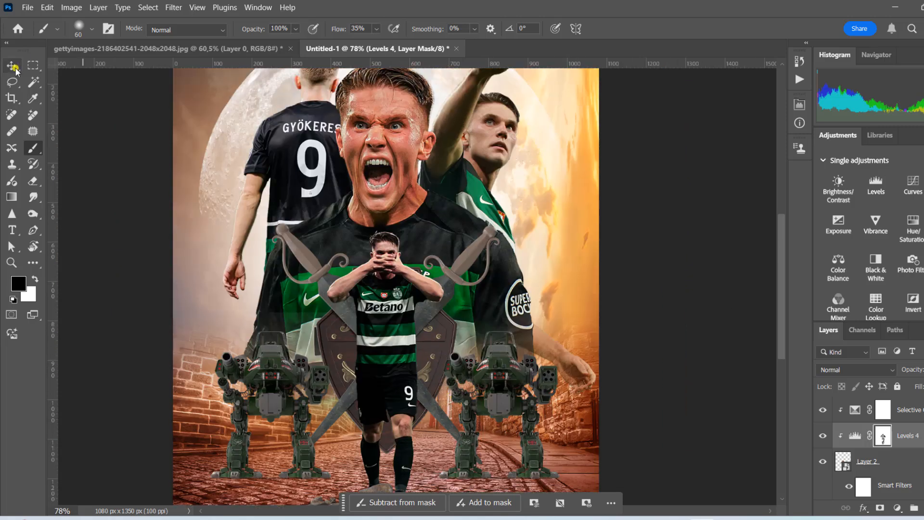
{"action": "left_click", "coordinate": [12, 66]}
Add a Levels adjustment clipped to the shield and swords layer and darken its midtones.
{"action": "scroll", "coordinate": [472, 252], "scroll_direction": "up", "scroll_amount": 5}
{"action": "left_click", "coordinate": [472, 252]}
{"action": "left_click", "coordinate": [896, 508]}
{"action": "left_click", "coordinate": [873, 337]}
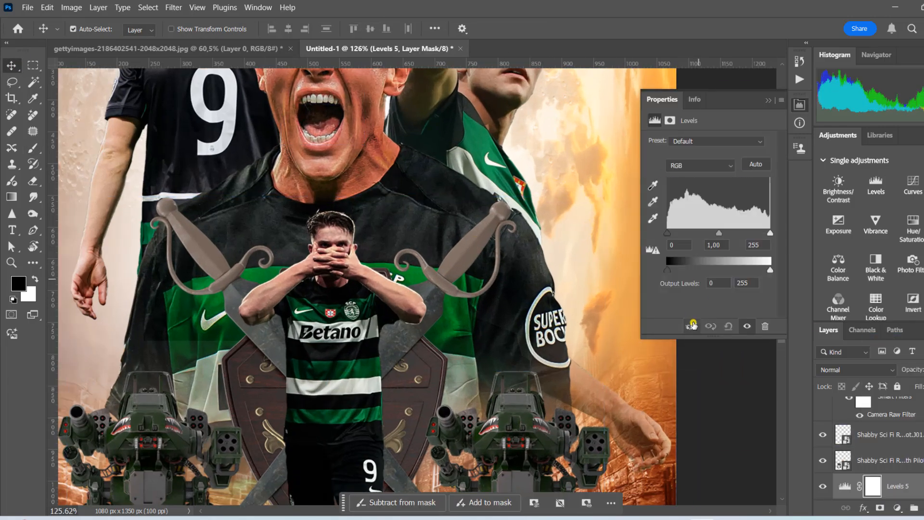
{"action": "left_click_drag", "start_coordinate": [723, 234], "coordinate": [734, 236]}
Paint black on the Levels 5 mask with a soft size 60 brush at 35% flow to restore light on the swords and shield.
{"action": "left_click", "coordinate": [34, 148]}
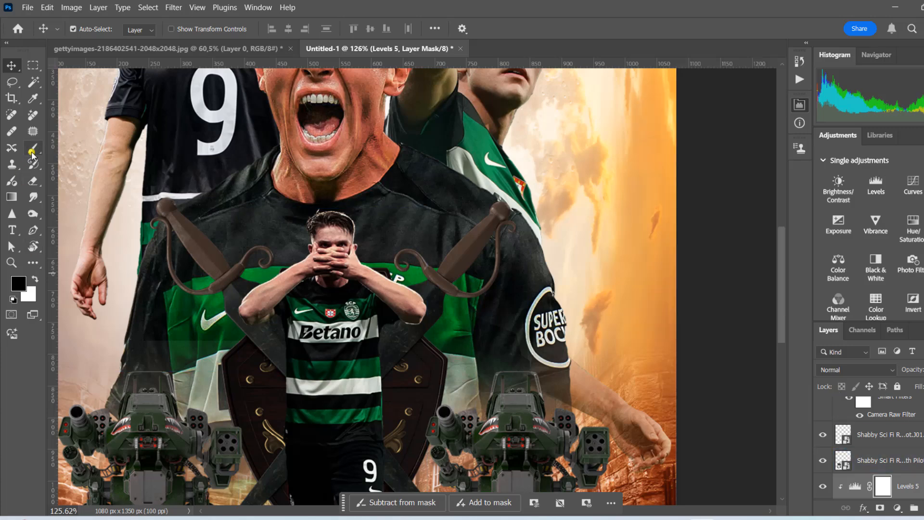
{"action": "mouse_move", "coordinate": [161, 202]}
{"action": "left_mouse_down"}
{"action": "mouse_move", "coordinate": [193, 233]}
{"action": "mouse_move", "coordinate": [230, 249]}
{"action": "mouse_move", "coordinate": [182, 284]}
{"action": "mouse_move", "coordinate": [277, 238]}
{"action": "mouse_move", "coordinate": [279, 341]}
{"action": "left_mouse_up"}
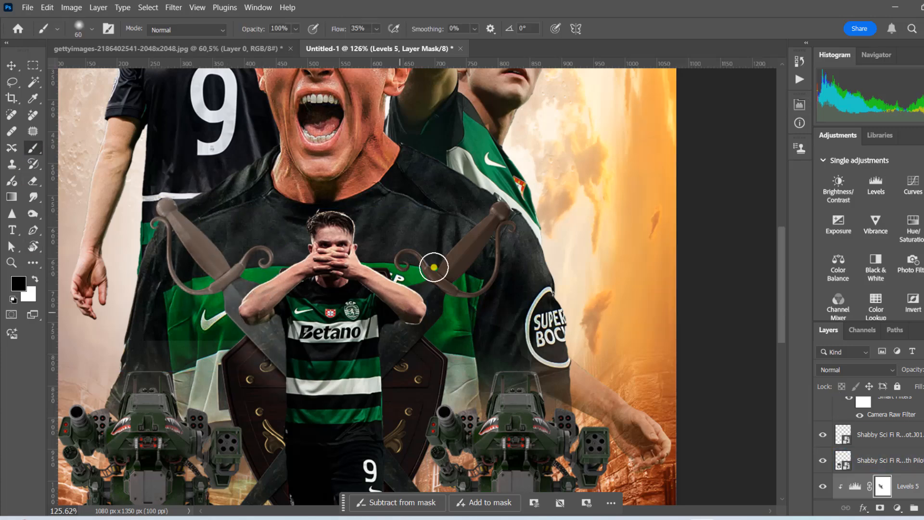
{"action": "mouse_move", "coordinate": [433, 266]}
{"action": "left_mouse_down"}
{"action": "mouse_move", "coordinate": [497, 216]}
{"action": "mouse_move", "coordinate": [432, 334]}
{"action": "mouse_move", "coordinate": [433, 319]}
{"action": "left_mouse_up"}
{"action": "scroll", "coordinate": [435, 329], "scroll_direction": "down", "scroll_amount": 4}
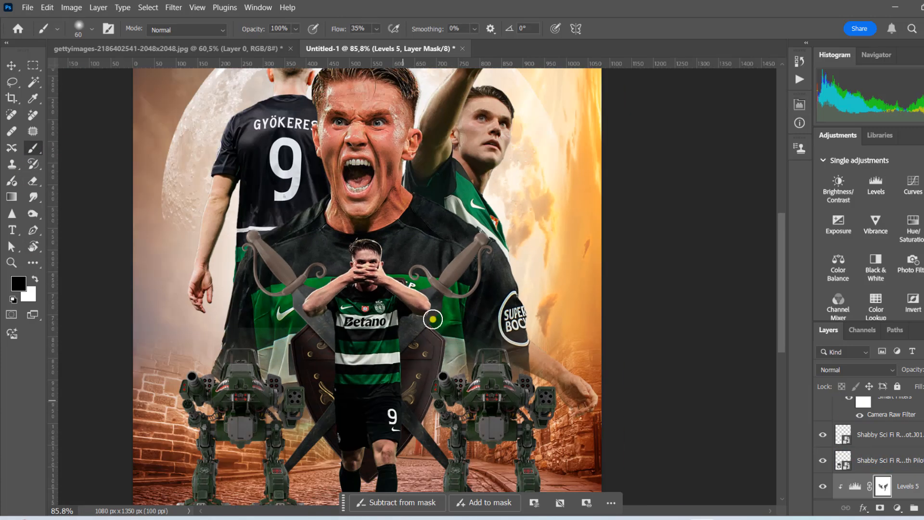
{"action": "left_click_drag", "start_coordinate": [311, 325], "coordinate": [332, 407]}
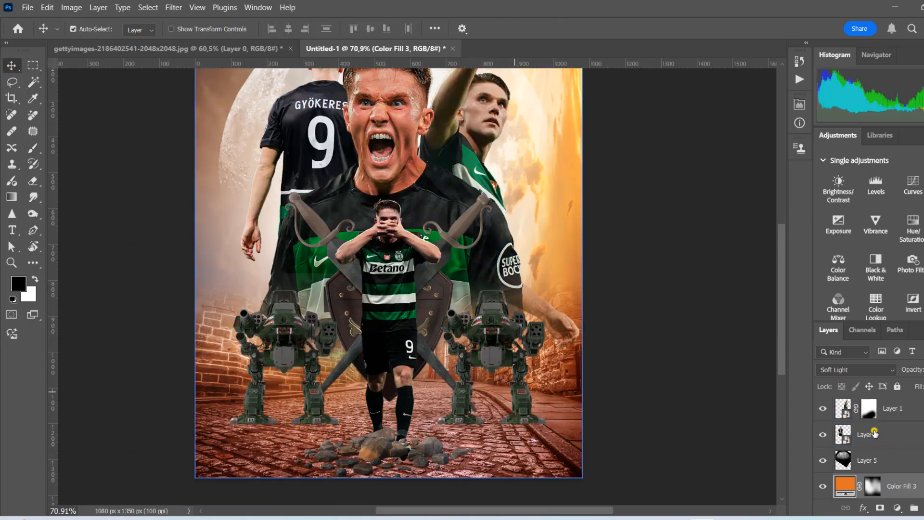
Add a green solid colour fill layer above the orange fill and set its blend mode to Screen.
{"action": "left_click", "coordinate": [897, 507]}
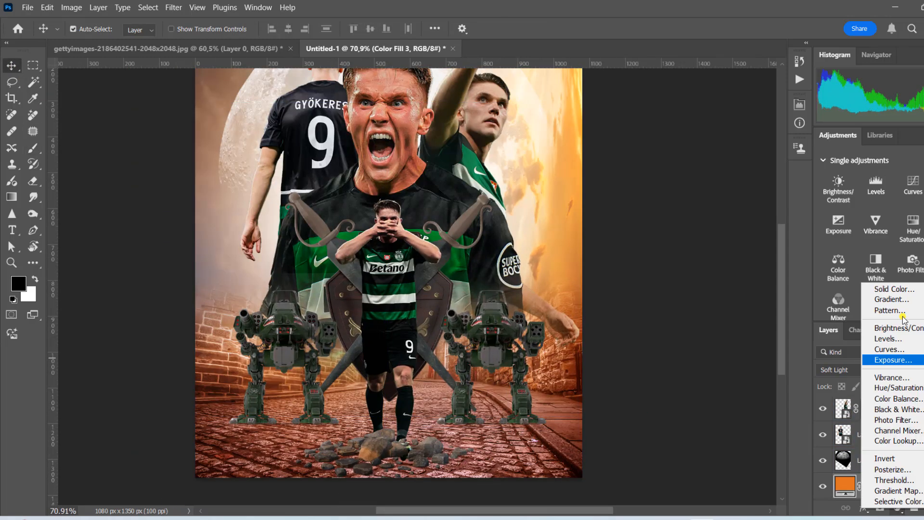
{"action": "left_click", "coordinate": [896, 289]}
{"action": "left_click_drag", "start_coordinate": [551, 274], "coordinate": [541, 257]}
{"action": "left_click", "coordinate": [377, 256]}
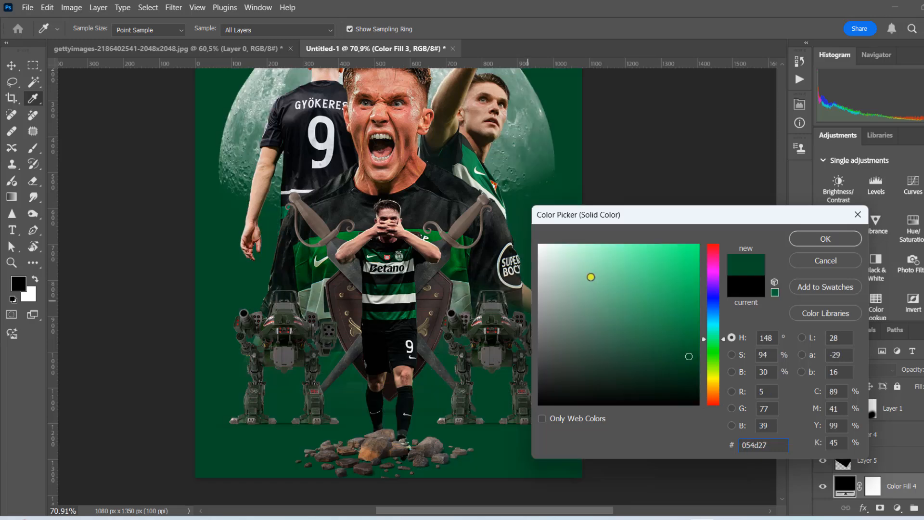
{"action": "left_click", "coordinate": [670, 306]}
{"action": "left_click", "coordinate": [825, 239]}
{"action": "left_click", "coordinate": [854, 370]}
{"action": "left_click", "coordinate": [838, 265]}
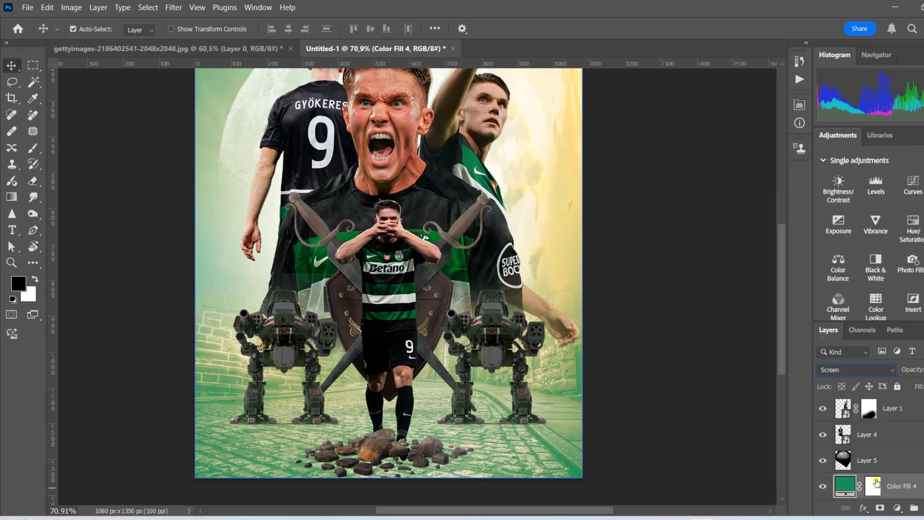
Invert the green fill's mask and paint white with a large soft brush at 35% flow around the robots and walls.
{"action": "left_click", "coordinate": [873, 485]}
{"action": "key", "text": "ctrl+i"}
{"action": "key", "text": "b"}
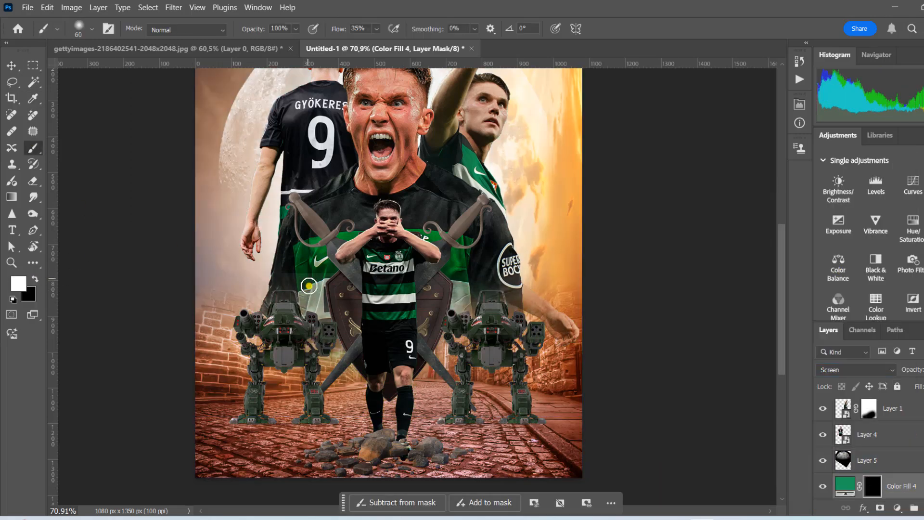
{"action": "mouse_move", "coordinate": [430, 381]}
{"action": "left_mouse_down"}
{"action": "mouse_move", "coordinate": [268, 368]}
{"action": "mouse_move", "coordinate": [234, 293]}
{"action": "left_mouse_up"}
{"action": "left_click_drag", "start_coordinate": [450, 348], "coordinate": [645, 321]}
{"action": "scroll", "coordinate": [516, 285], "scroll_direction": "down", "scroll_amount": 4}
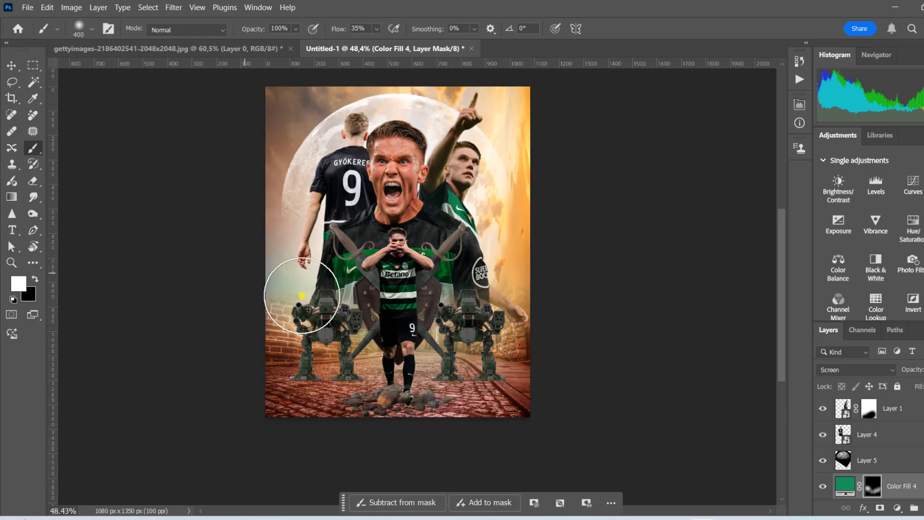
{"action": "scroll", "coordinate": [301, 290], "scroll_direction": "up", "scroll_amount": 4}
Add an Exposure adjustment of +0.75 clipped to the front player, between the Levels 4 and Selective Color adjustments.
{"action": "left_click", "coordinate": [11, 65]}
{"action": "scroll", "coordinate": [508, 309], "scroll_direction": "down", "scroll_amount": 3}
{"action": "scroll", "coordinate": [448, 241], "scroll_direction": "up", "scroll_amount": 13}
{"action": "left_click", "coordinate": [414, 294]}
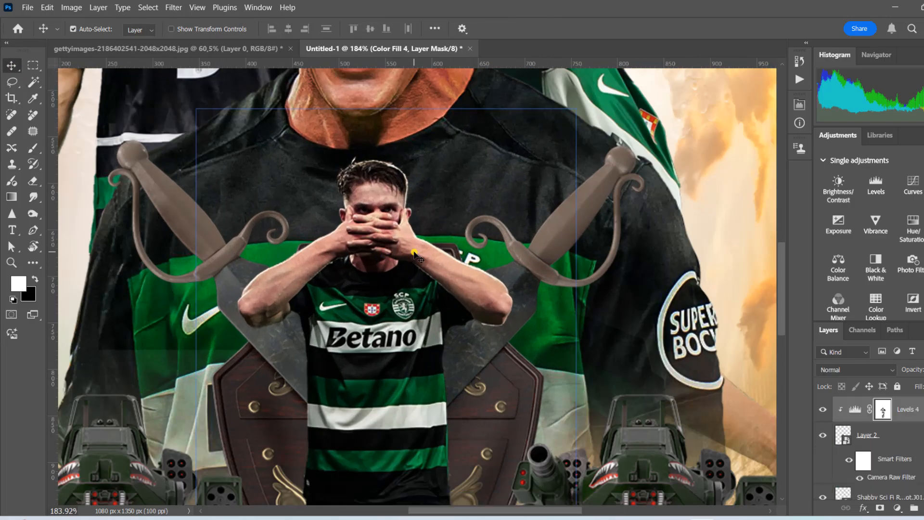
{"action": "scroll", "coordinate": [894, 418], "scroll_direction": "up", "scroll_amount": 2}
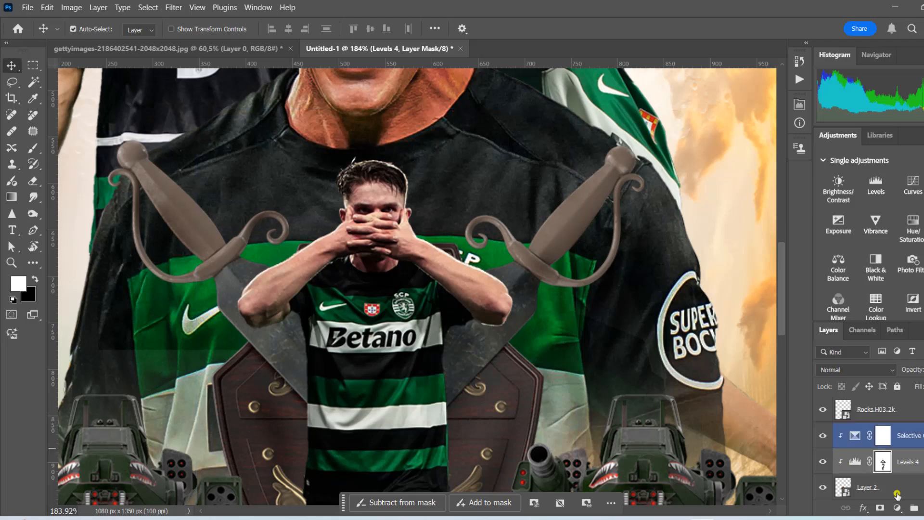
{"action": "left_click", "coordinate": [896, 507]}
{"action": "left_click", "coordinate": [880, 357]}
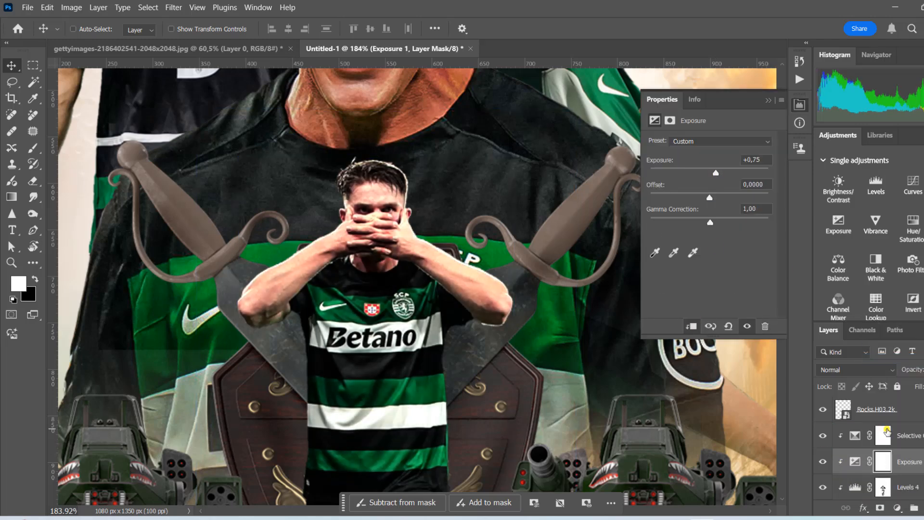
Invert the Exposure mask and paint white with a soft size 25 brush at 59% flow to highlight the front player's face, arms, shirt and legs.
{"action": "key", "text": "ctrl+i"}
{"action": "key", "text": "b"}
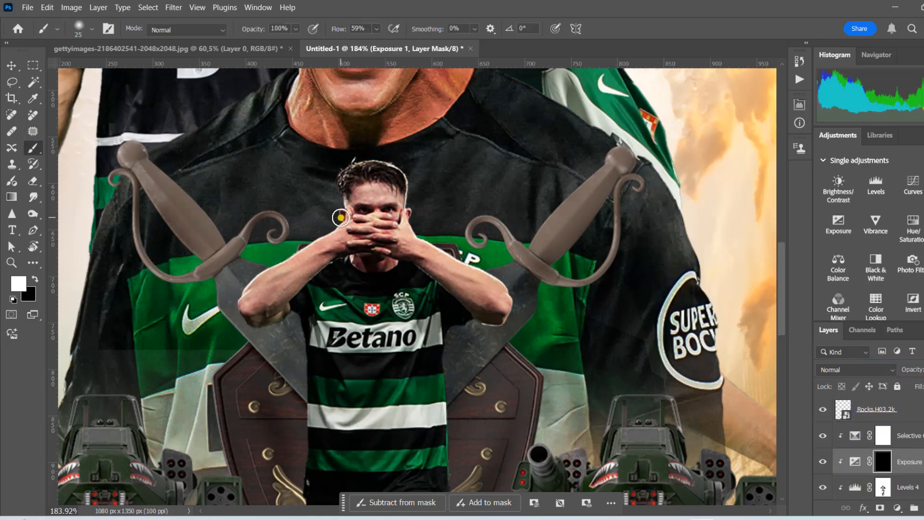
{"action": "left_click_drag", "start_coordinate": [414, 211], "coordinate": [517, 323]}
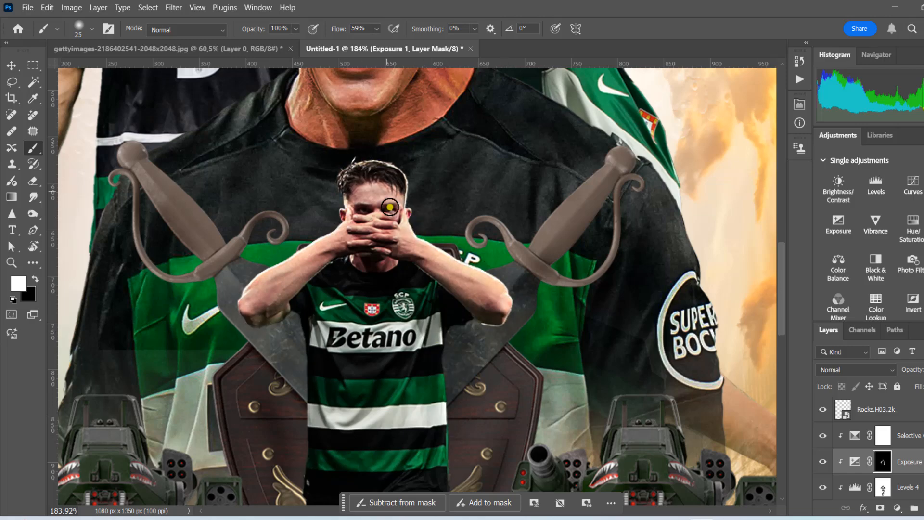
{"action": "scroll", "coordinate": [390, 207], "scroll_direction": "down", "scroll_amount": 3}
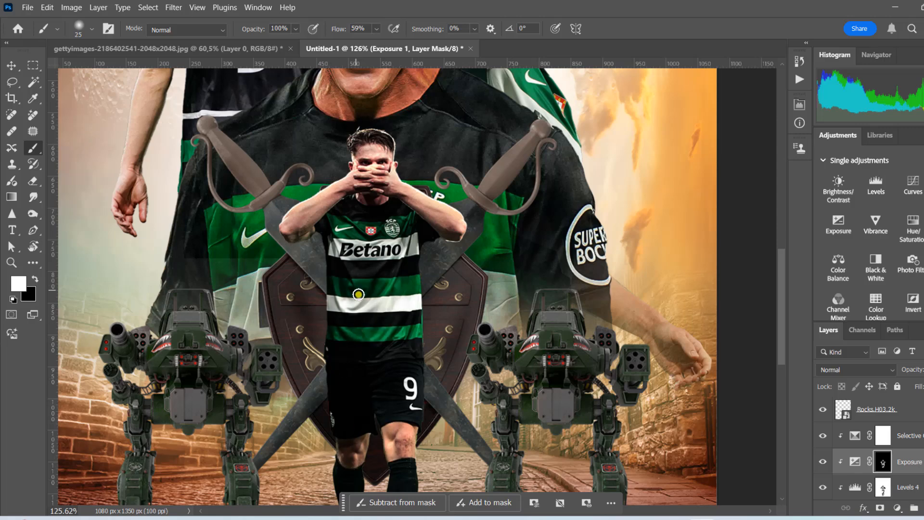
{"action": "scroll", "coordinate": [380, 334], "scroll_direction": "down", "scroll_amount": 3}
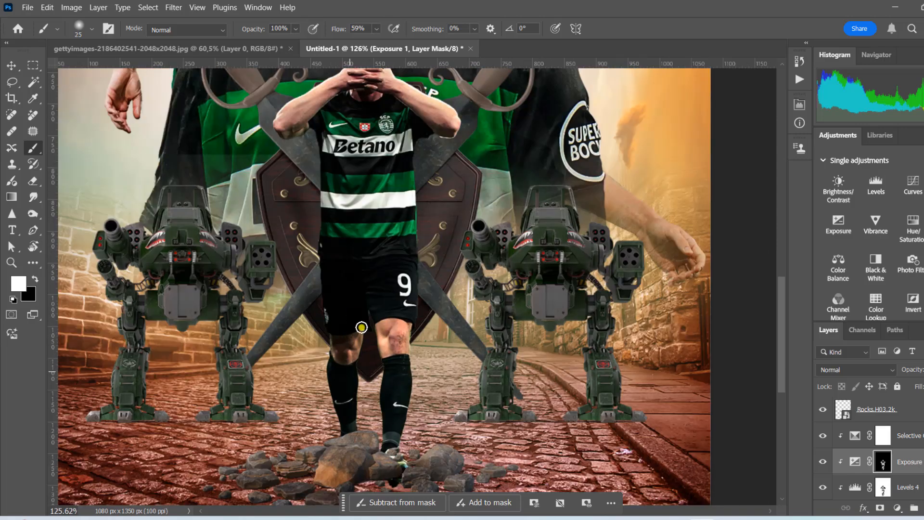
{"action": "scroll", "coordinate": [357, 423], "scroll_direction": "down", "scroll_amount": 7}
{"action": "scroll", "coordinate": [384, 249], "scroll_direction": "up", "scroll_amount": 8}
{"action": "left_click_drag", "start_coordinate": [365, 260], "coordinate": [406, 289]}
{"action": "scroll", "coordinate": [457, 278], "scroll_direction": "down", "scroll_amount": 8}
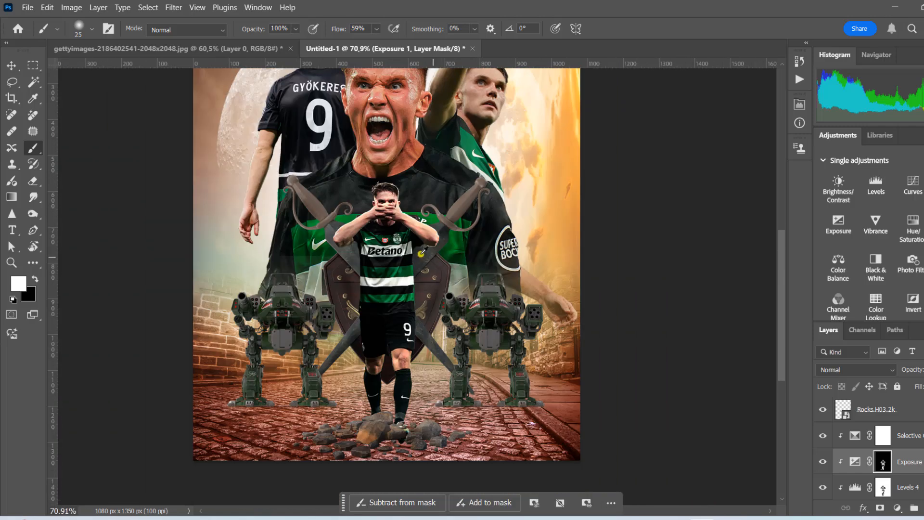
Add a Color Balance adjustment clipped directly above the front player, set midtones Yellow–Blue to -33 and warm the highlights.
{"action": "scroll", "coordinate": [399, 255], "scroll_direction": "up", "scroll_amount": 5}
{"action": "left_click", "coordinate": [897, 507]}
{"action": "left_click", "coordinate": [885, 409]}
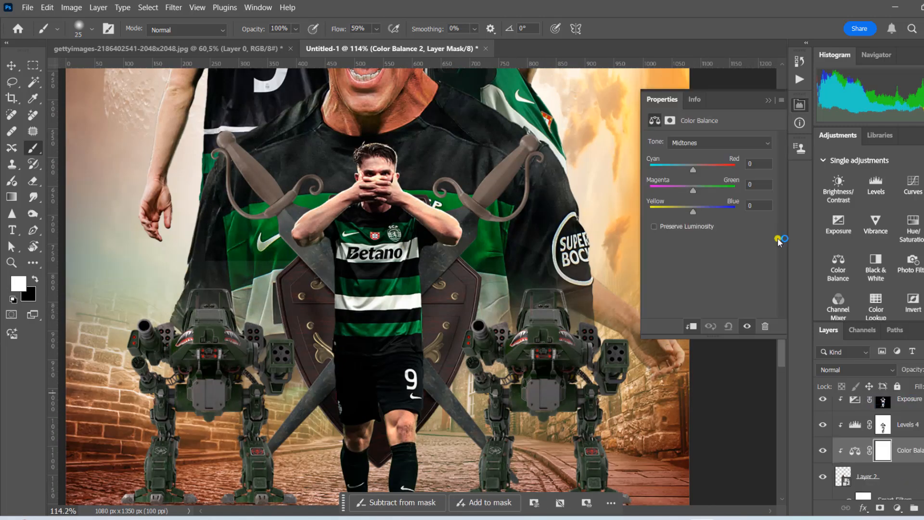
{"action": "left_click", "coordinate": [719, 143]}
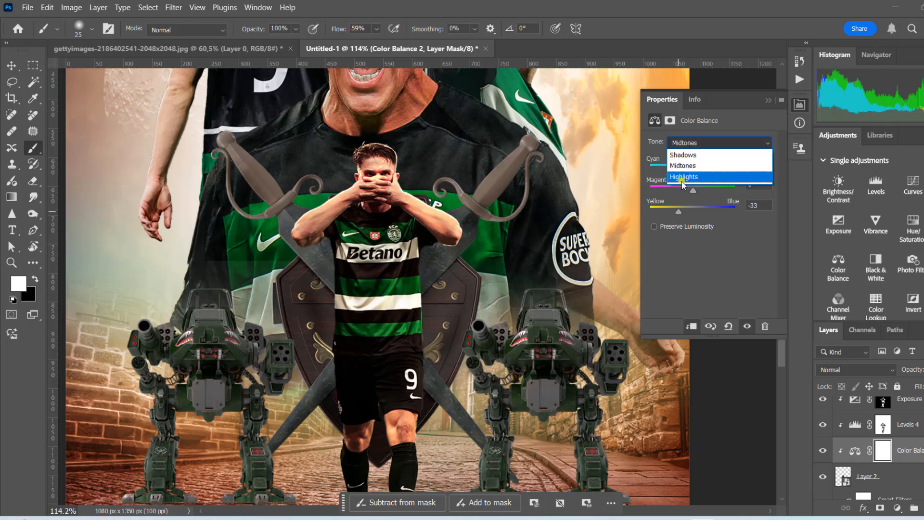
{"action": "left_click", "coordinate": [688, 175]}
{"action": "left_click", "coordinate": [13, 64]}
Add an off-white f9f6f6 solid colour fill layer above the street's Levels 2 adjustment.
{"action": "left_click", "coordinate": [616, 254]}
{"action": "scroll", "coordinate": [616, 253], "scroll_direction": "down", "scroll_amount": 8}
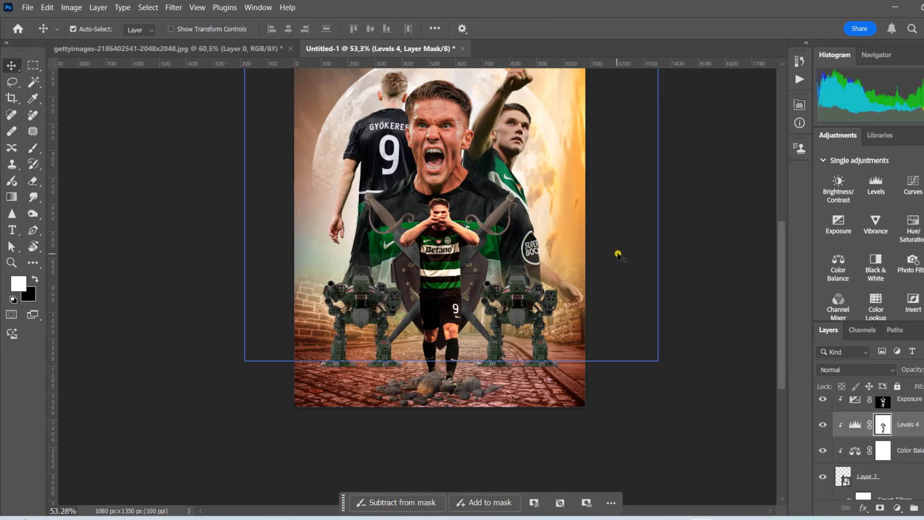
{"action": "scroll", "coordinate": [638, 247], "scroll_direction": "up", "scroll_amount": 3}
{"action": "scroll", "coordinate": [639, 246], "scroll_direction": "up", "scroll_amount": 1}
{"action": "scroll", "coordinate": [638, 246], "scroll_direction": "down", "scroll_amount": 1}
{"action": "scroll", "coordinate": [638, 246], "scroll_direction": "down", "scroll_amount": 1}
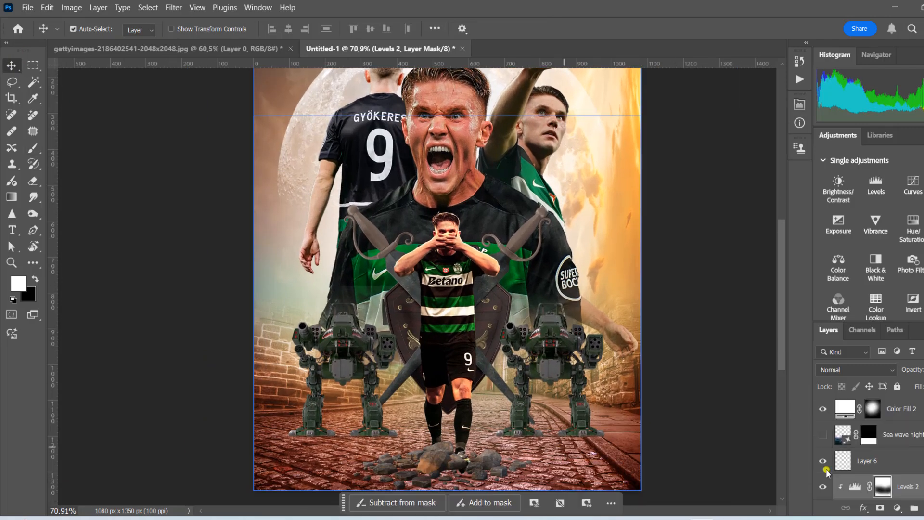
{"action": "left_click", "coordinate": [896, 508]}
{"action": "left_click", "coordinate": [876, 404]}
{"action": "left_click", "coordinate": [544, 255]}
{"action": "left_click", "coordinate": [540, 250]}
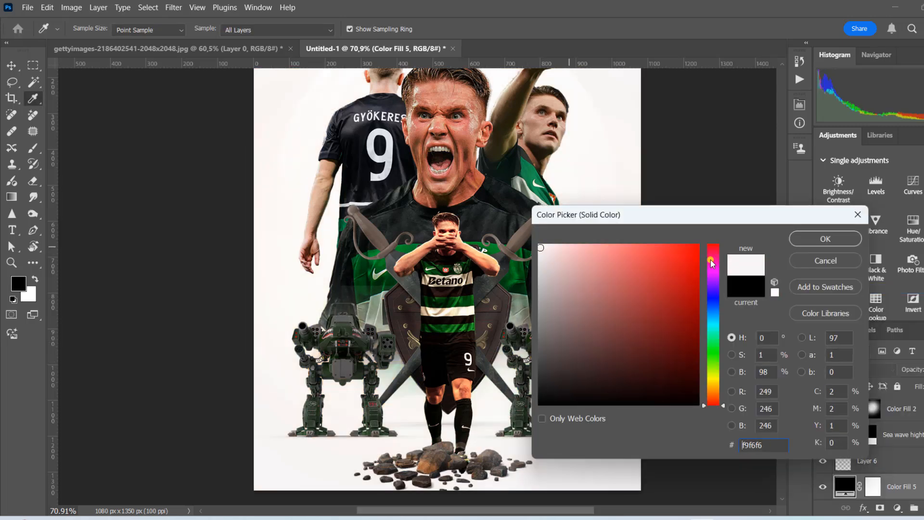
{"action": "left_click", "coordinate": [825, 239]}
Invert the off-white fill's mask and choose the Fog 2 brush with its flow at 100%.
{"action": "left_click", "coordinate": [873, 486]}
{"action": "key", "text": "ctrl+i"}
{"action": "key", "text": "b"}
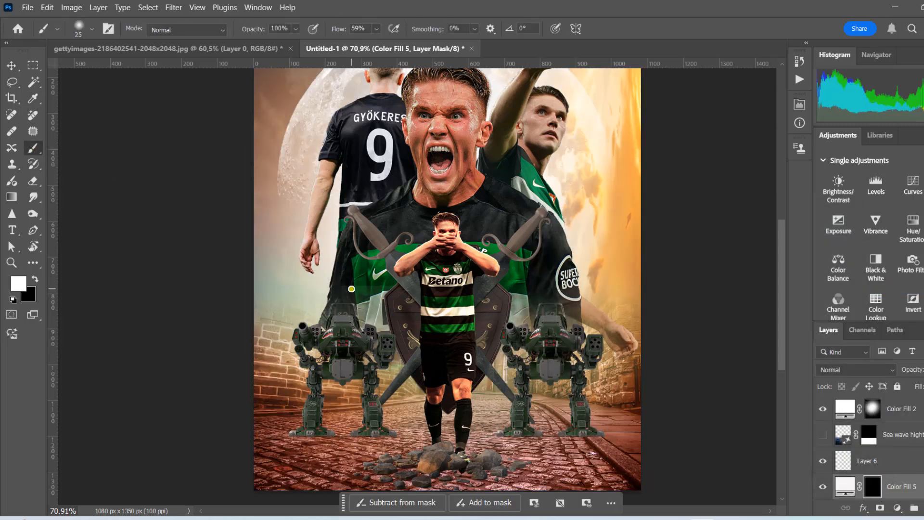
{"action": "right_click", "coordinate": [351, 288]}
{"action": "type", "text": "fog"}
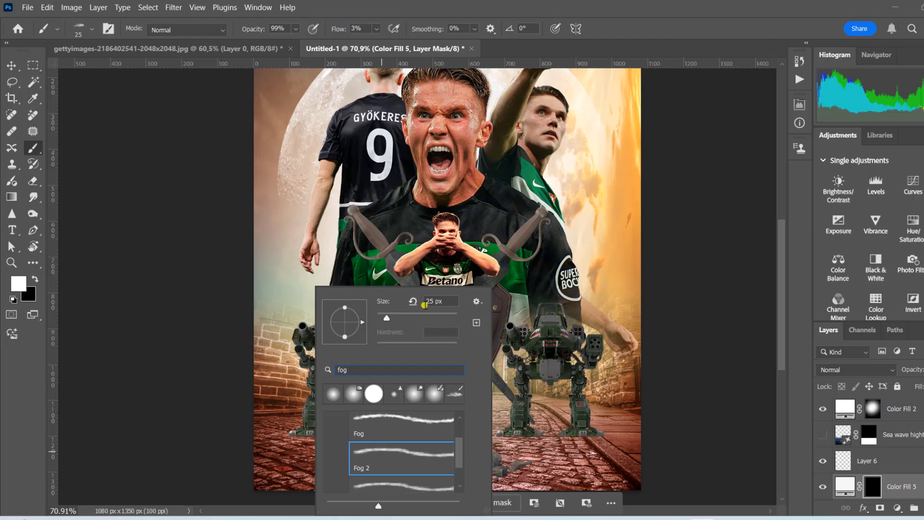
{"action": "left_click", "coordinate": [377, 29]}
{"action": "left_click_drag", "start_coordinate": [375, 44], "coordinate": [434, 43]}
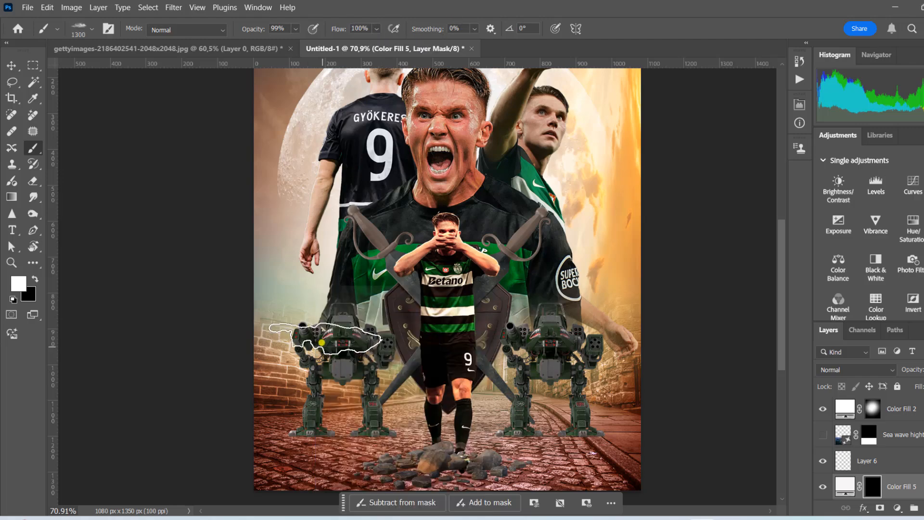
Paint white fog on the fill's mask across the street and behind the robots, reducing the brush size from 1300 to 900.
{"action": "left_click", "coordinate": [323, 404]}
{"action": "left_click", "coordinate": [472, 412]}
{"action": "left_click", "coordinate": [254, 420]}
{"action": "left_click", "coordinate": [588, 337]}
{"action": "key", "text": "["}
{"action": "key", "text": "["}
{"action": "key", "text": "["}
{"action": "key", "text": "["}
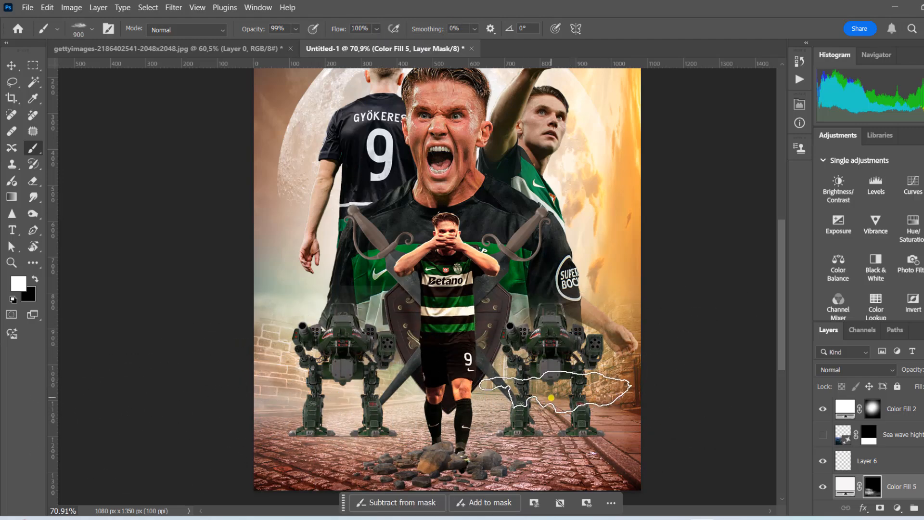
{"action": "scroll", "coordinate": [601, 336], "scroll_direction": "down", "scroll_amount": 1}
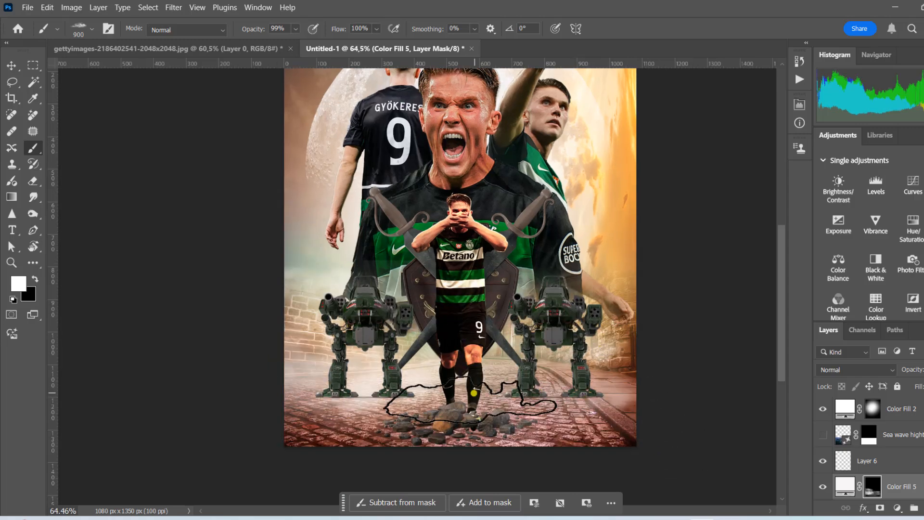
{"action": "scroll", "coordinate": [682, 247], "scroll_direction": "down", "scroll_amount": 4}
Apply a Camera Raw filter to the pointing player with Clarity +52, Whites -36 and Blacks +65.
{"action": "left_click", "coordinate": [10, 65]}
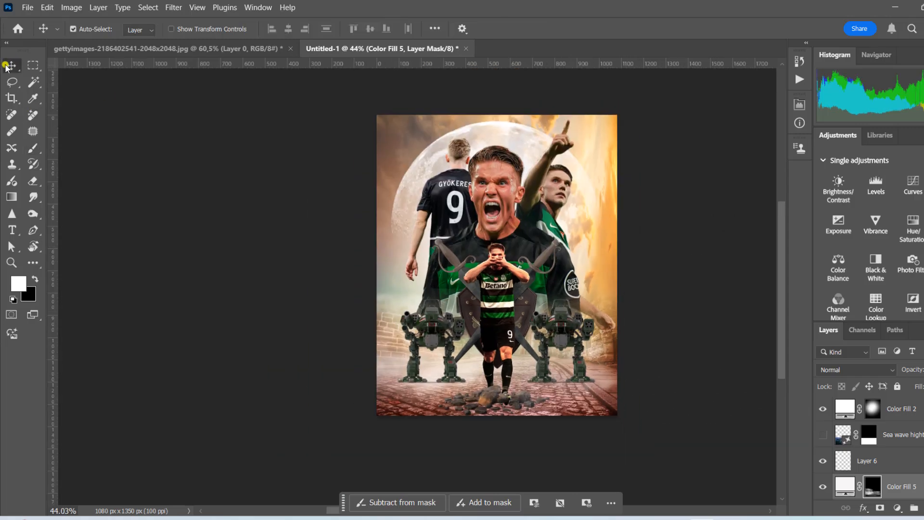
{"action": "scroll", "coordinate": [576, 216], "scroll_direction": "up", "scroll_amount": 8}
{"action": "left_click_drag", "start_coordinate": [600, 196], "coordinate": [465, 292]}
{"action": "scroll", "coordinate": [432, 199], "scroll_direction": "up", "scroll_amount": 8}
{"action": "left_click", "coordinate": [430, 212]}
{"action": "left_click", "coordinate": [173, 7]}
{"action": "left_click", "coordinate": [212, 94]}
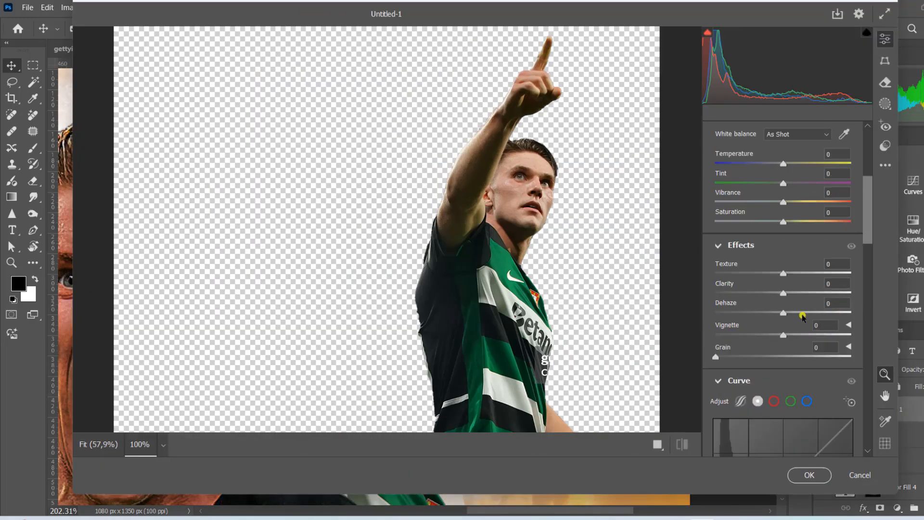
{"action": "left_click_drag", "start_coordinate": [782, 293], "coordinate": [818, 293]}
{"action": "scroll", "coordinate": [817, 292], "scroll_direction": "up", "scroll_amount": 3}
{"action": "left_click_drag", "start_coordinate": [782, 235], "coordinate": [827, 235]}
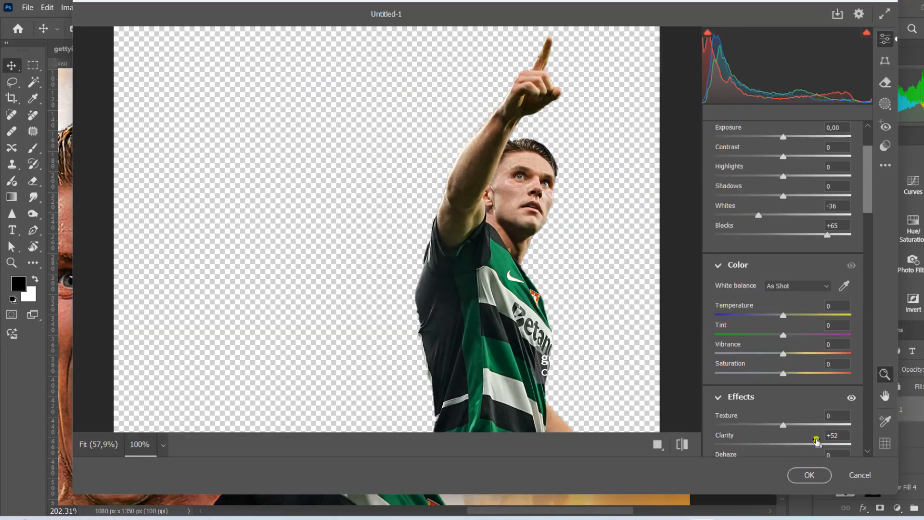
{"action": "left_click", "coordinate": [809, 475]}
Add a Levels adjustment clipped to the pointing player and set its blend mode to Multiply.
{"action": "scroll", "coordinate": [414, 171], "scroll_direction": "down", "scroll_amount": 12}
{"action": "scroll", "coordinate": [411, 175], "scroll_direction": "up", "scroll_amount": 8}
{"action": "left_click", "coordinate": [897, 507]}
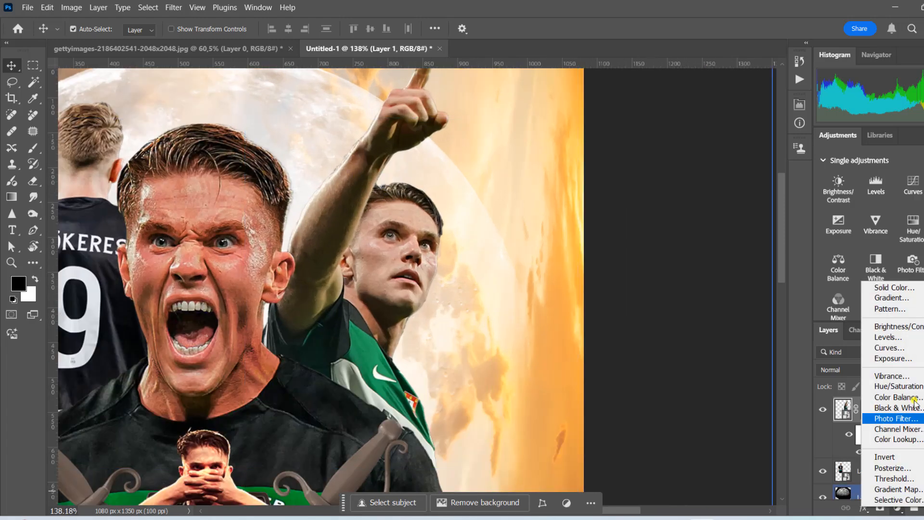
{"action": "left_click", "coordinate": [888, 336]}
{"action": "left_click", "coordinate": [855, 369]}
{"action": "left_click", "coordinate": [832, 208]}
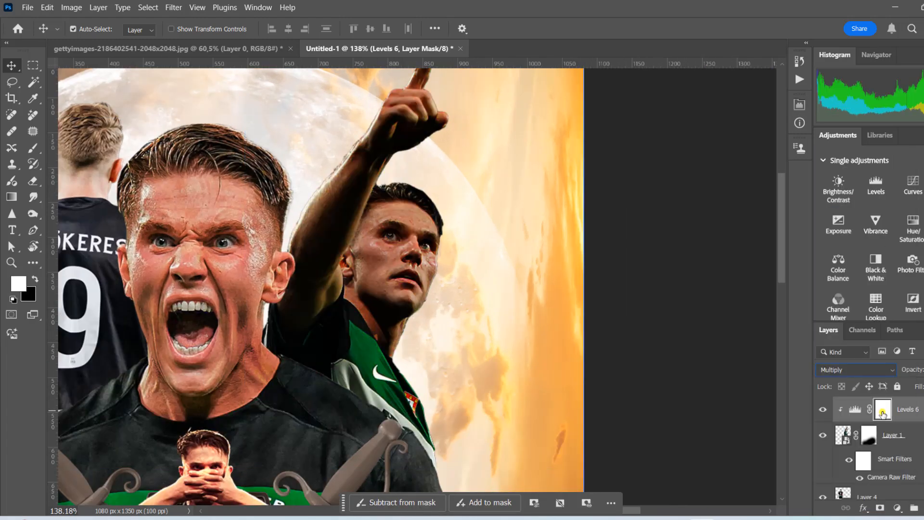
Paint black on the Levels 6 mask with a soft size 84 brush at 28% flow to restore light on the pointing player's face, shirt and arm.
{"action": "key", "text": "b"}
{"action": "key", "text": "x"}
{"action": "right_click", "coordinate": [455, 289]}
{"action": "left_click", "coordinate": [439, 259]}
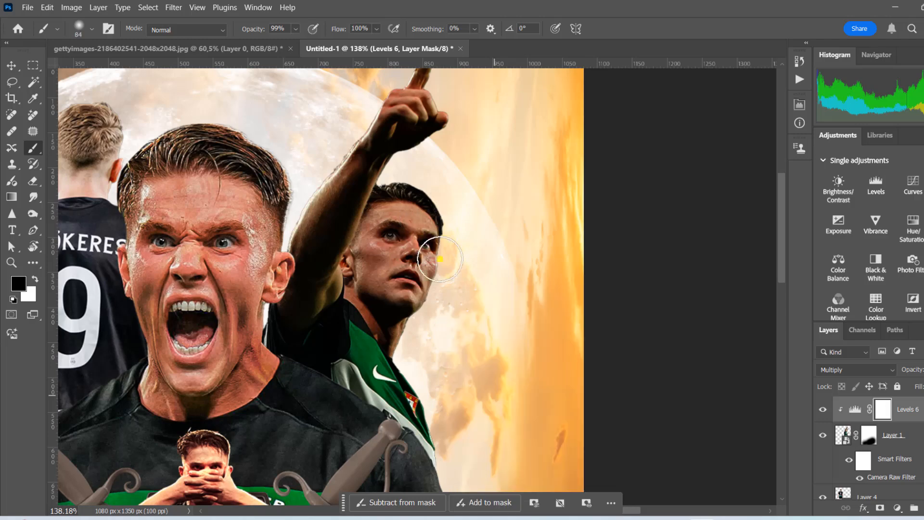
{"action": "mouse_move", "coordinate": [439, 259]}
{"action": "left_mouse_down"}
{"action": "mouse_move", "coordinate": [409, 209]}
{"action": "mouse_move", "coordinate": [454, 144]}
{"action": "left_mouse_up"}
{"action": "left_click", "coordinate": [347, 43]}
{"action": "mouse_move", "coordinate": [425, 249]}
{"action": "left_mouse_down"}
{"action": "mouse_move", "coordinate": [418, 273]}
{"action": "mouse_move", "coordinate": [444, 273]}
{"action": "mouse_move", "coordinate": [369, 315]}
{"action": "mouse_move", "coordinate": [410, 356]}
{"action": "left_mouse_up"}
{"action": "scroll", "coordinate": [416, 354], "scroll_direction": "down", "scroll_amount": 4}
{"action": "mouse_move", "coordinate": [389, 312]}
{"action": "left_mouse_down"}
{"action": "mouse_move", "coordinate": [391, 257]}
{"action": "mouse_move", "coordinate": [363, 275]}
{"action": "mouse_move", "coordinate": [421, 178]}
{"action": "left_mouse_up"}
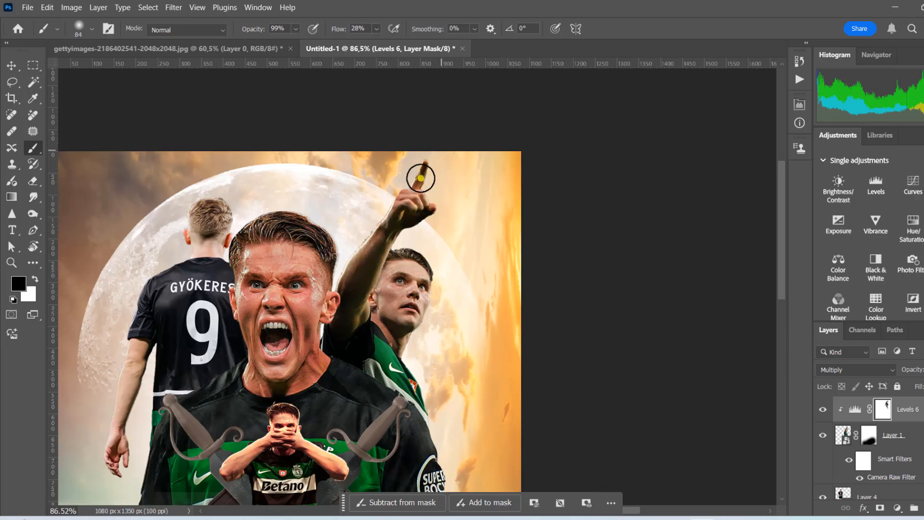
{"action": "scroll", "coordinate": [400, 235], "scroll_direction": "down", "scroll_amount": 3}
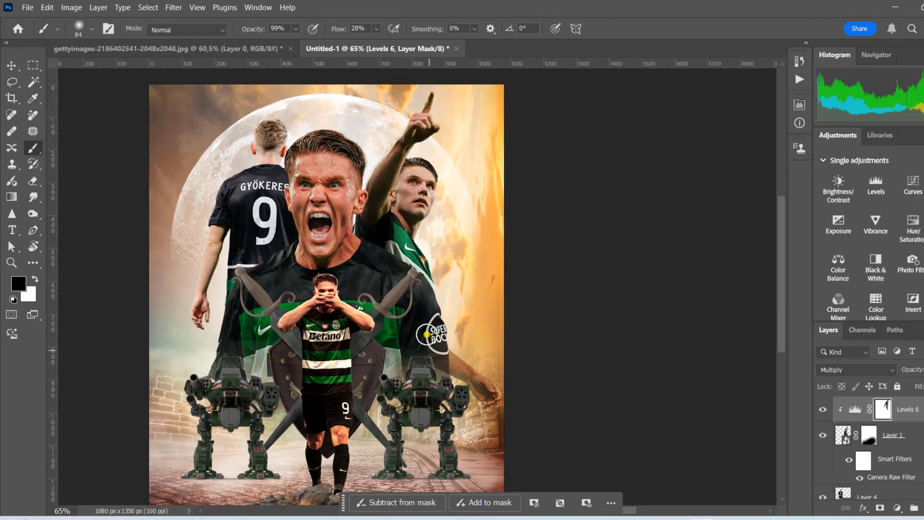
{"action": "scroll", "coordinate": [468, 312], "scroll_direction": "down", "scroll_amount": 3}
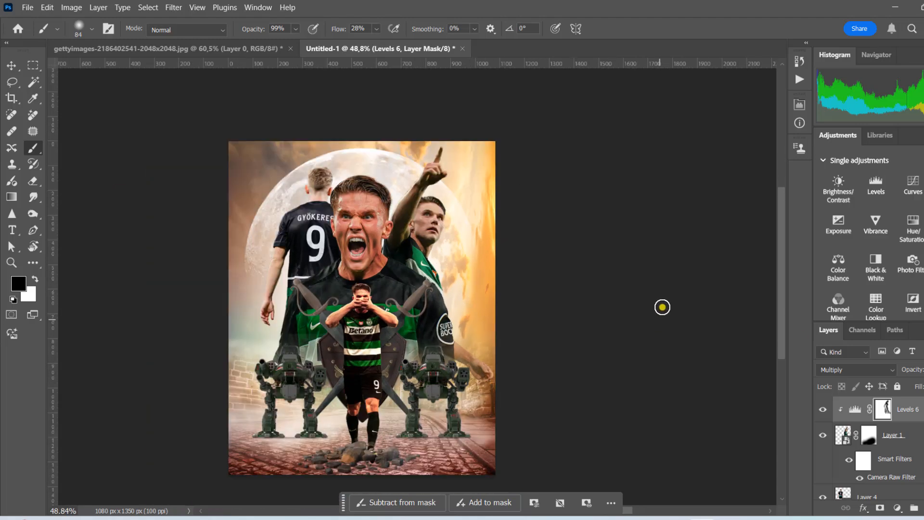
{"action": "scroll", "coordinate": [510, 217], "scroll_direction": "up", "scroll_amount": 3}
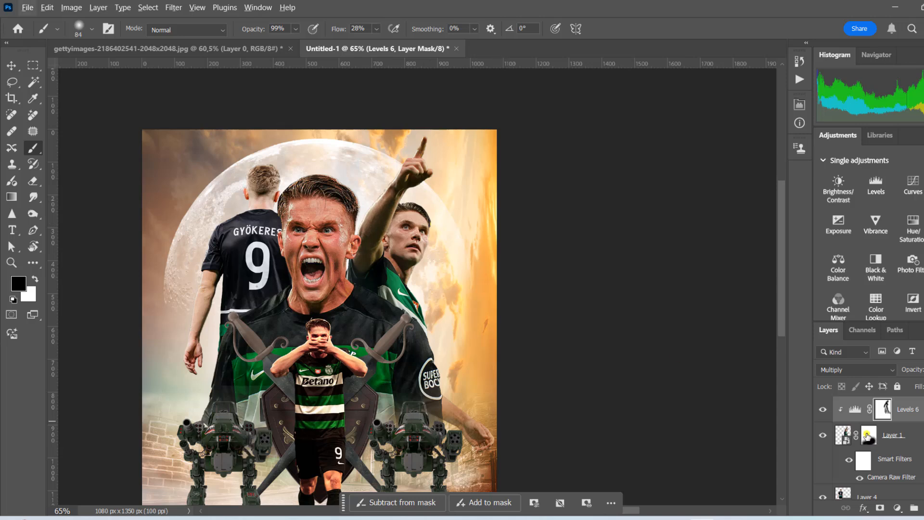
Add an Exposure adjustment of -1.25 clipped to the pointing player and paint black on its mask to restore light on the face and arm.
{"action": "left_click", "coordinate": [897, 507]}
{"action": "left_click", "coordinate": [871, 362]}
{"action": "left_click_drag", "start_coordinate": [709, 173], "coordinate": [698, 172]}
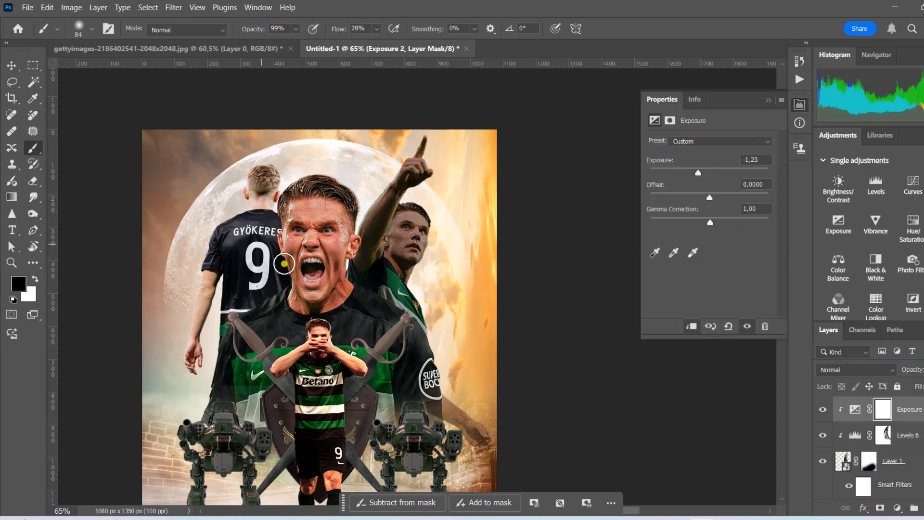
{"action": "left_click", "coordinate": [418, 248]}
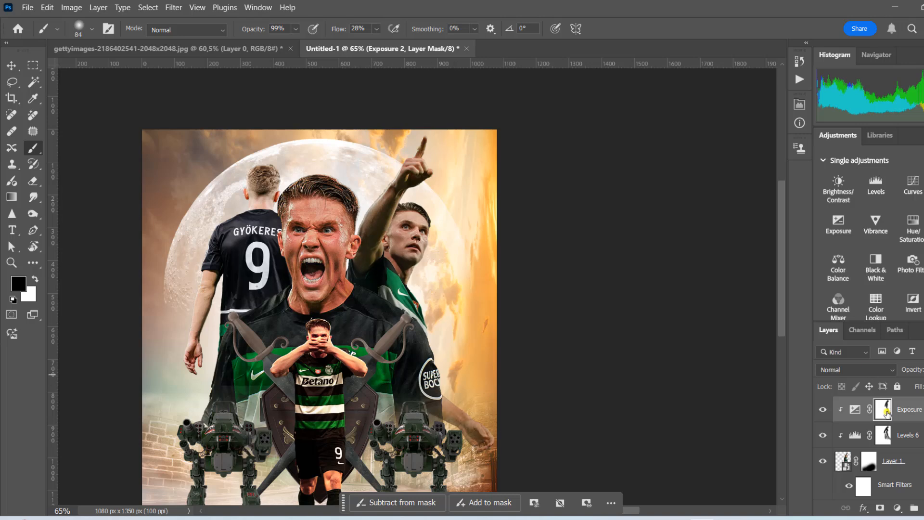
Add a Color Balance adjustment clipped to the pointing player with midtones at red +38, and warm the shadows and tune the highlights.
{"action": "left_click", "coordinate": [896, 507]}
{"action": "left_click", "coordinate": [861, 397]}
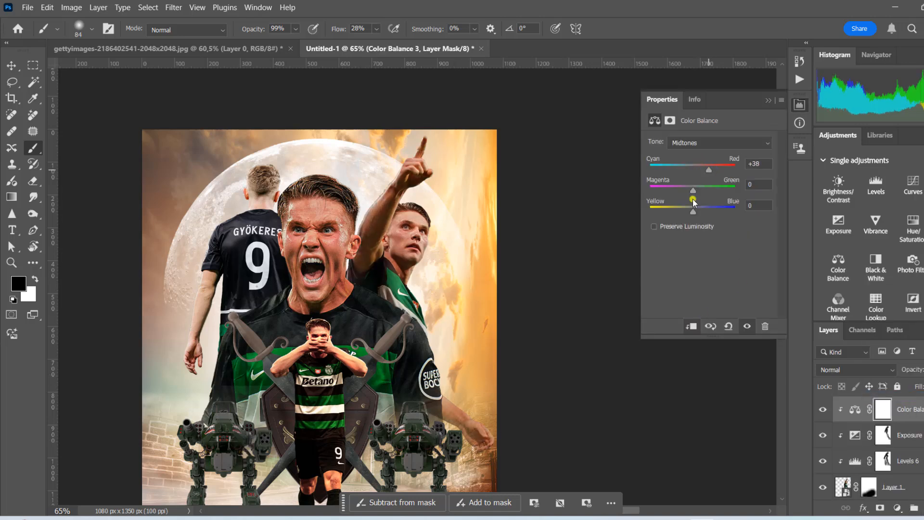
{"action": "left_click", "coordinate": [712, 143]}
{"action": "left_click", "coordinate": [693, 152]}
{"action": "left_click_drag", "start_coordinate": [692, 165], "coordinate": [714, 166]}
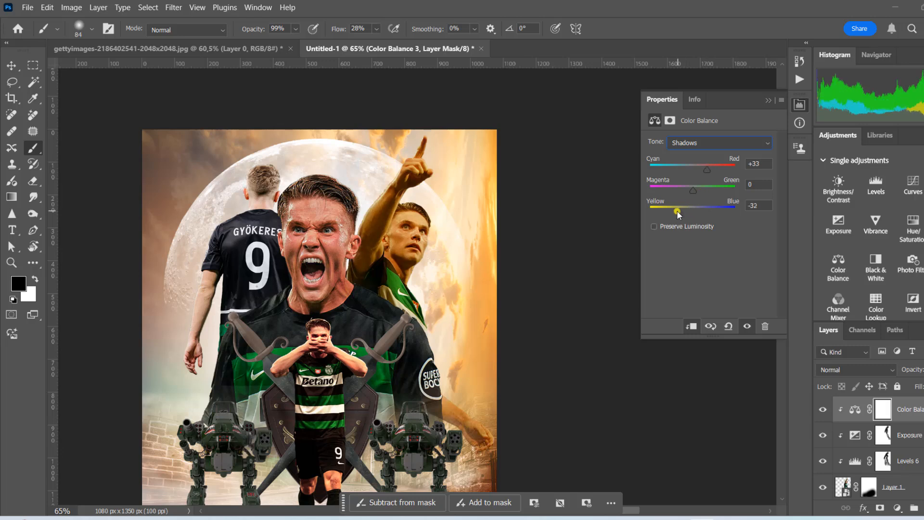
{"action": "left_click", "coordinate": [719, 142]}
{"action": "left_click", "coordinate": [693, 176]}
{"action": "left_click_drag", "start_coordinate": [693, 212], "coordinate": [685, 212]}
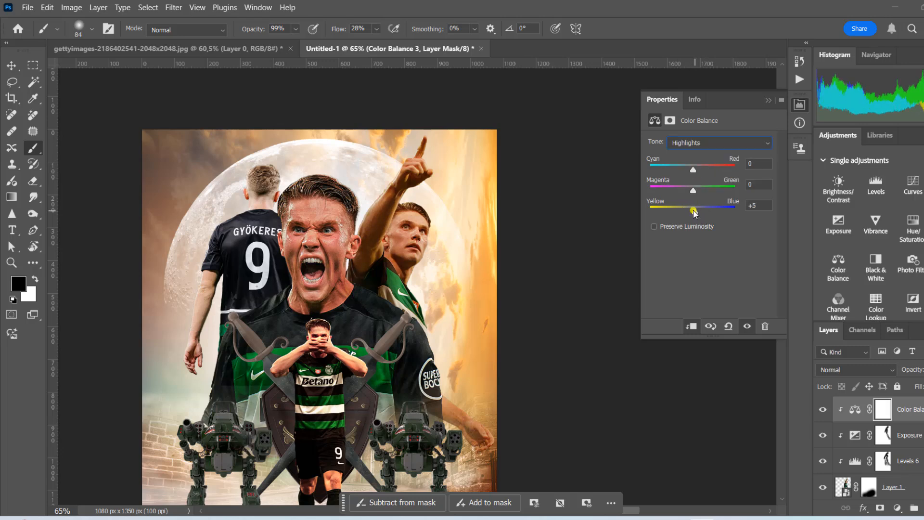
Add a clipped Brightness/Contrast adjustment that brightens the pointing player, invert its mask and paint white to light the face and arm.
{"action": "left_click", "coordinate": [12, 66]}
{"action": "scroll", "coordinate": [400, 241], "scroll_direction": "up", "scroll_amount": 5}
{"action": "left_click", "coordinate": [412, 243]}
{"action": "left_click", "coordinate": [897, 507]}
{"action": "left_click", "coordinate": [899, 327]}
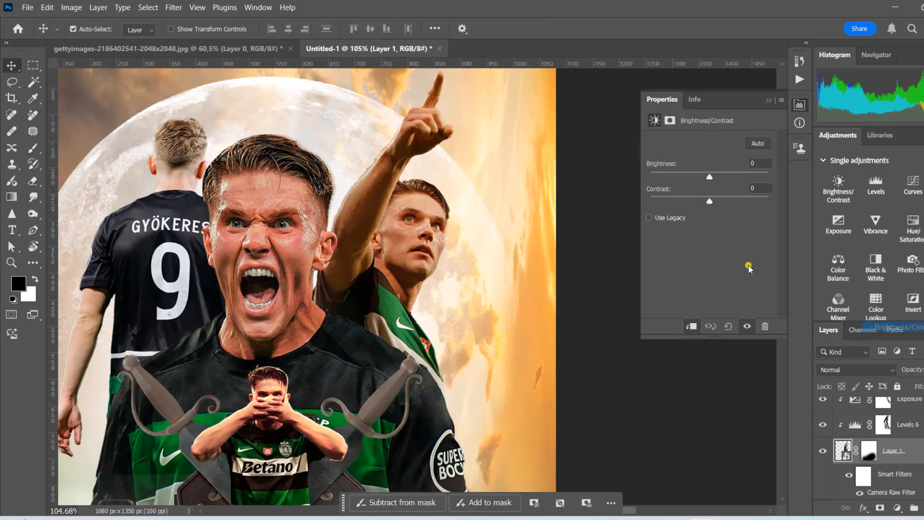
{"action": "left_click_drag", "start_coordinate": [709, 177], "coordinate": [732, 177]}
{"action": "key", "text": "ctrl+i"}
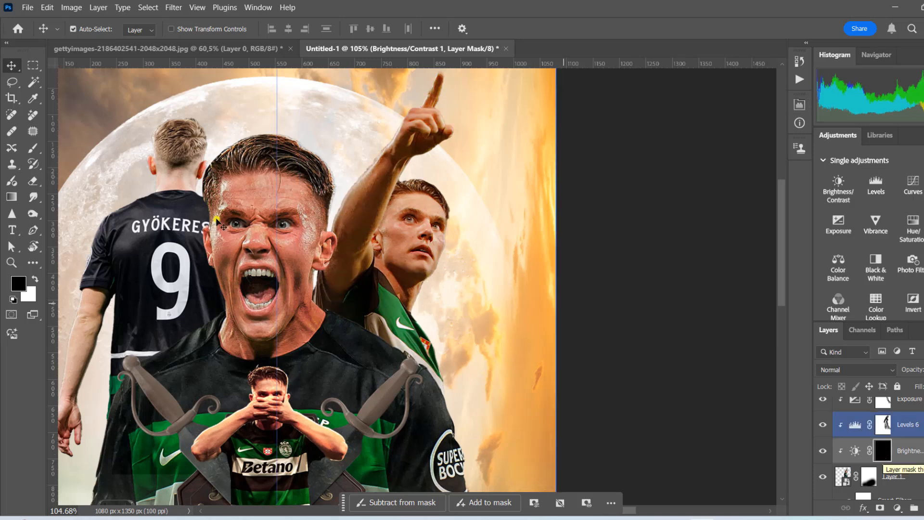
{"action": "key", "text": "b"}
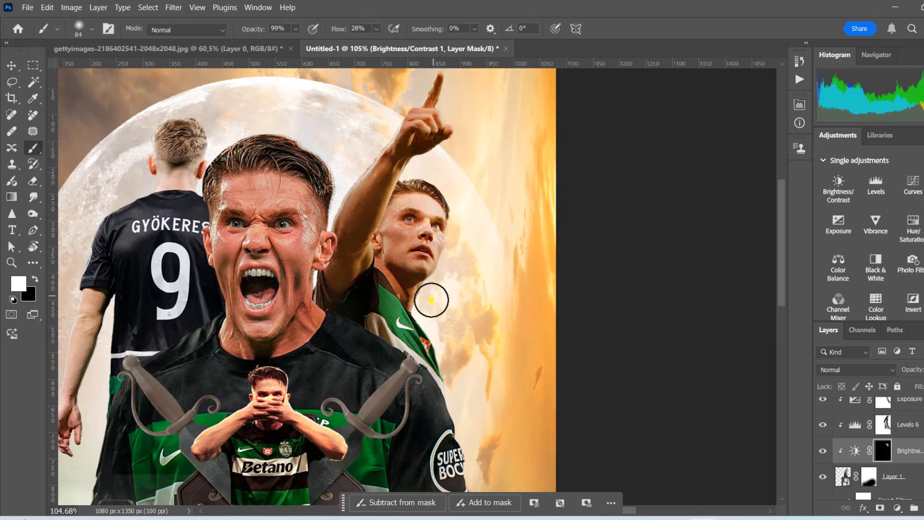
Add a Hue/Saturation adjustment clipped to the screaming player with Colorize on, Hue 29, Saturation 58 and Lightness +11.
{"action": "scroll", "coordinate": [400, 222], "scroll_direction": "down", "scroll_amount": 3}
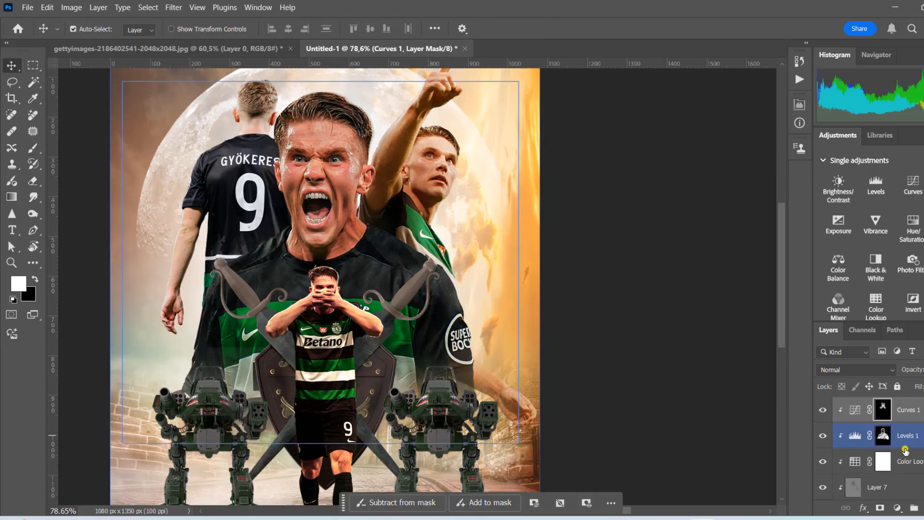
{"action": "scroll", "coordinate": [905, 449], "scroll_direction": "down", "scroll_amount": 3}
{"action": "left_click", "coordinate": [904, 438]}
{"action": "left_click", "coordinate": [897, 507]}
{"action": "left_click", "coordinate": [893, 386]}
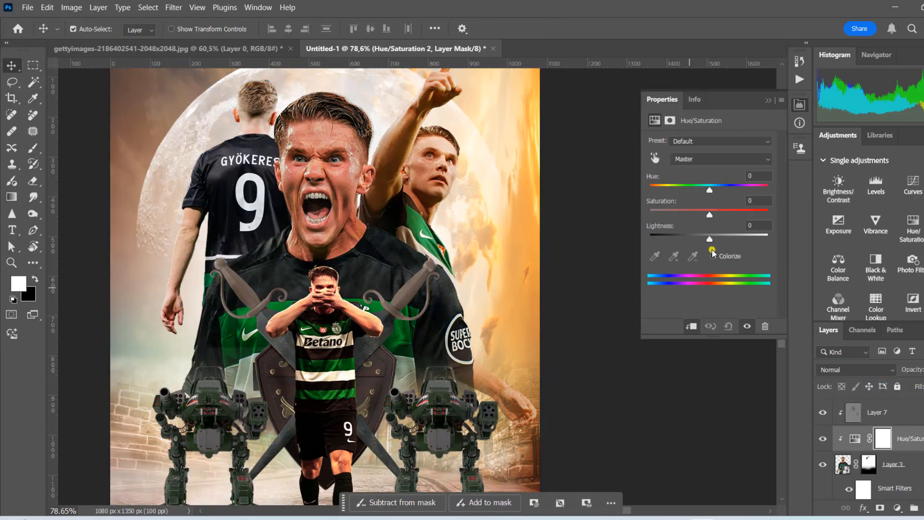
{"action": "left_click_drag", "start_coordinate": [709, 190], "coordinate": [716, 241]}
{"action": "left_click_drag", "start_coordinate": [662, 193], "coordinate": [660, 192]}
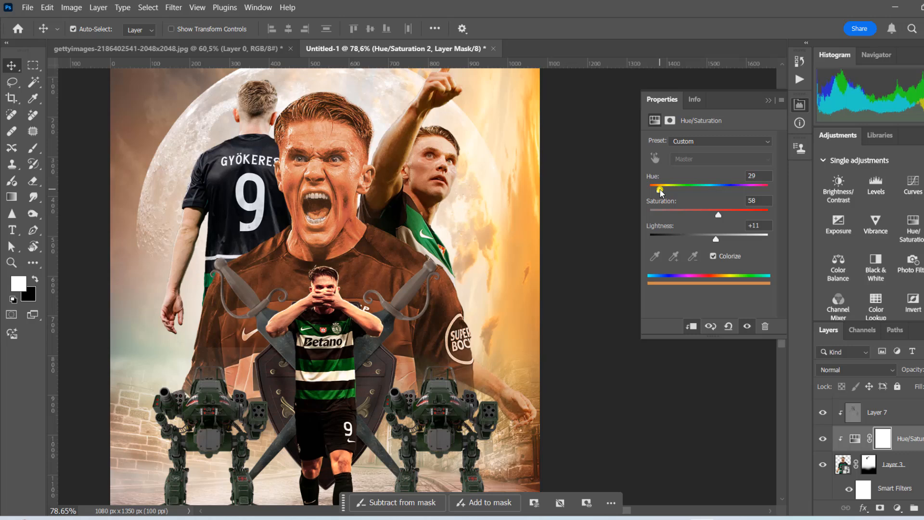
Split the Underlying Layer shadow point in the Hue/Saturation 2 Blend If settings so the orange tint fades out of the dark areas.
{"action": "double_click", "coordinate": [909, 439]}
{"action": "double_click", "coordinate": [916, 429]}
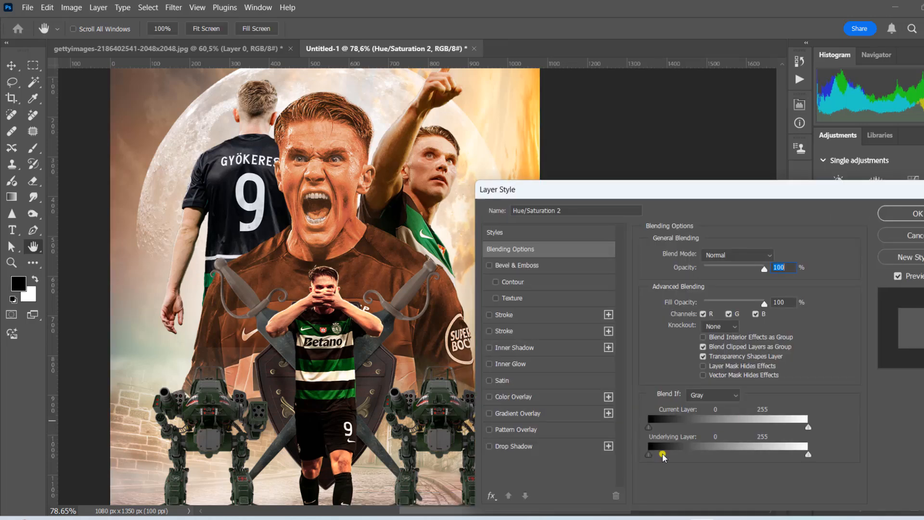
{"action": "left_click_drag", "start_coordinate": [663, 455], "coordinate": [763, 454]}
{"action": "left_click", "coordinate": [908, 214]}
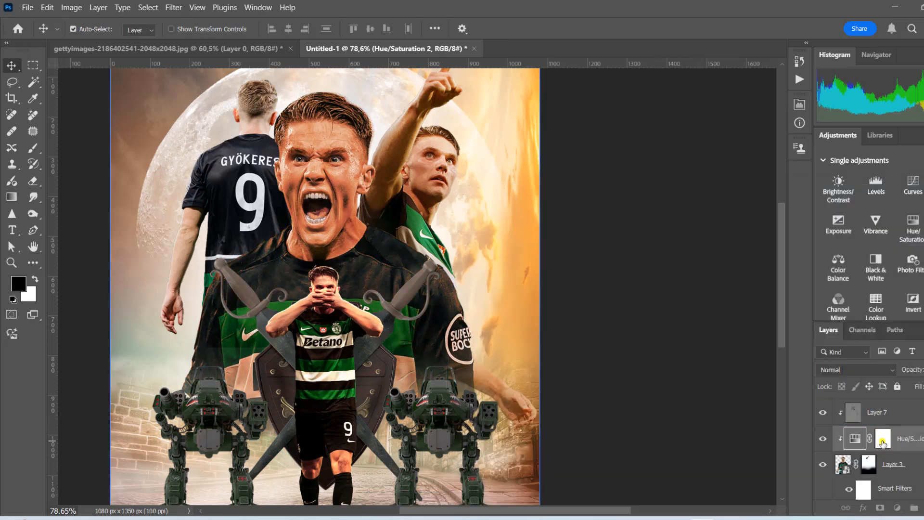
Invert the Hue/Saturation 2 mask and paint white at 61% flow to bring the orange glow onto the screaming player's body.
{"action": "left_click", "coordinate": [882, 438]}
{"action": "key", "text": "ctrl+i"}
{"action": "key", "text": "b"}
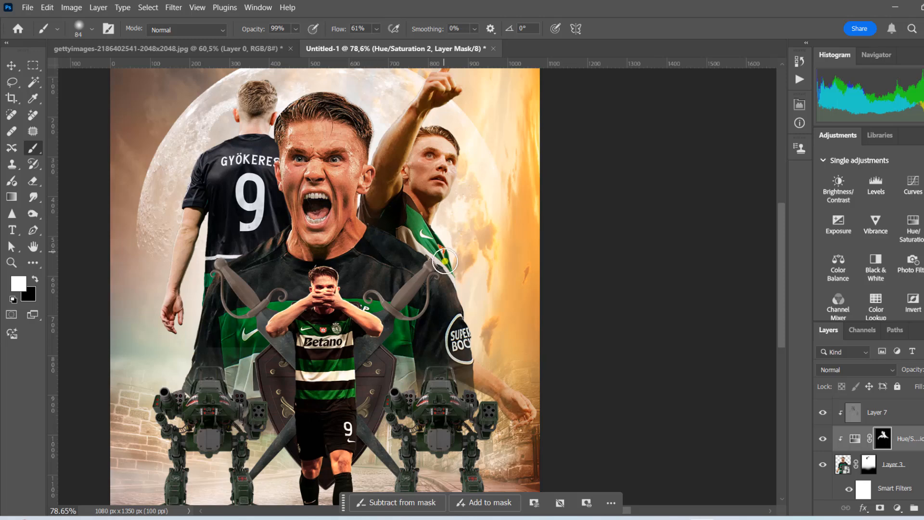
{"action": "scroll", "coordinate": [317, 297], "scroll_direction": "down", "scroll_amount": 2}
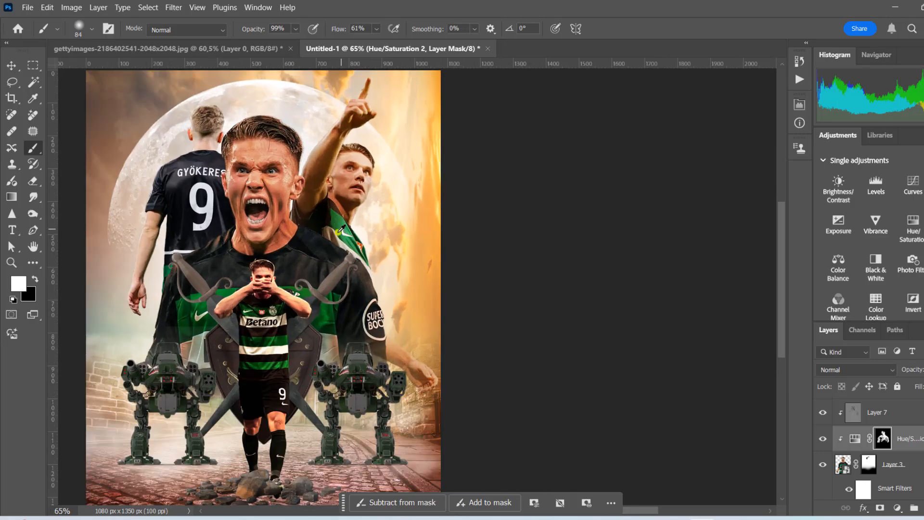
Add an Exposure adjustment of -2.25 clipped to the street layer and invert its mask.
{"action": "left_click", "coordinate": [12, 66]}
{"action": "scroll", "coordinate": [412, 283], "scroll_direction": "down", "scroll_amount": 3}
{"action": "left_click", "coordinate": [570, 236]}
{"action": "left_click_drag", "start_coordinate": [518, 277], "coordinate": [594, 267]}
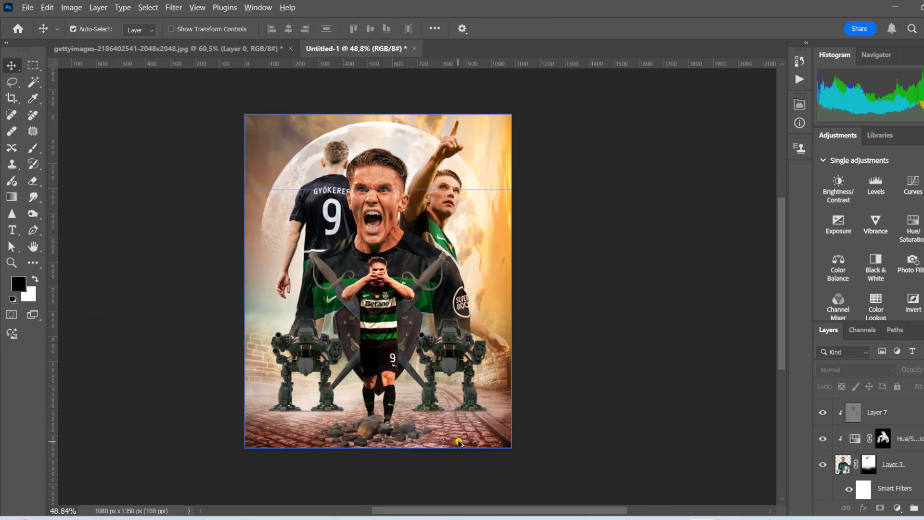
{"action": "scroll", "coordinate": [457, 432], "scroll_direction": "up", "scroll_amount": 1}
{"action": "left_click", "coordinate": [466, 433]}
{"action": "left_click", "coordinate": [465, 434]}
{"action": "left_click", "coordinate": [466, 434]}
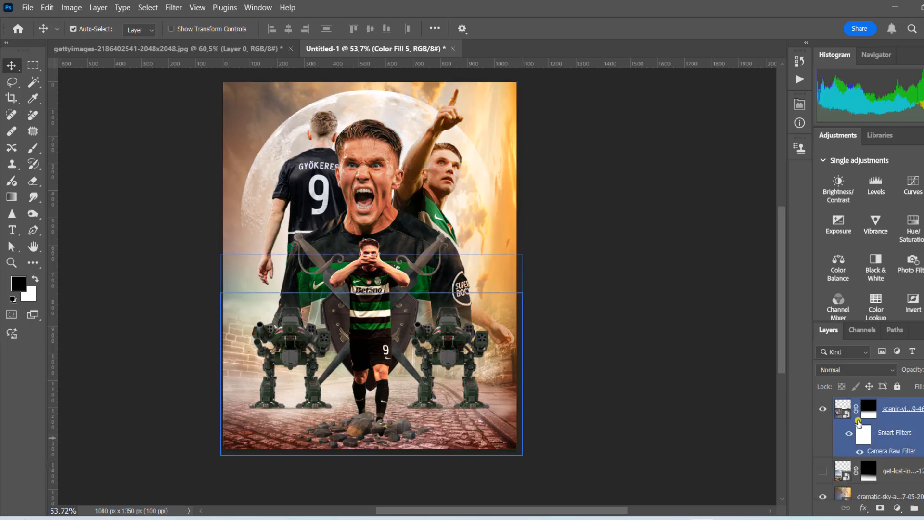
{"action": "left_click", "coordinate": [897, 507]}
{"action": "left_click", "coordinate": [896, 361]}
{"action": "left_click", "coordinate": [693, 326]}
{"action": "left_click_drag", "start_coordinate": [709, 174], "coordinate": [688, 174]}
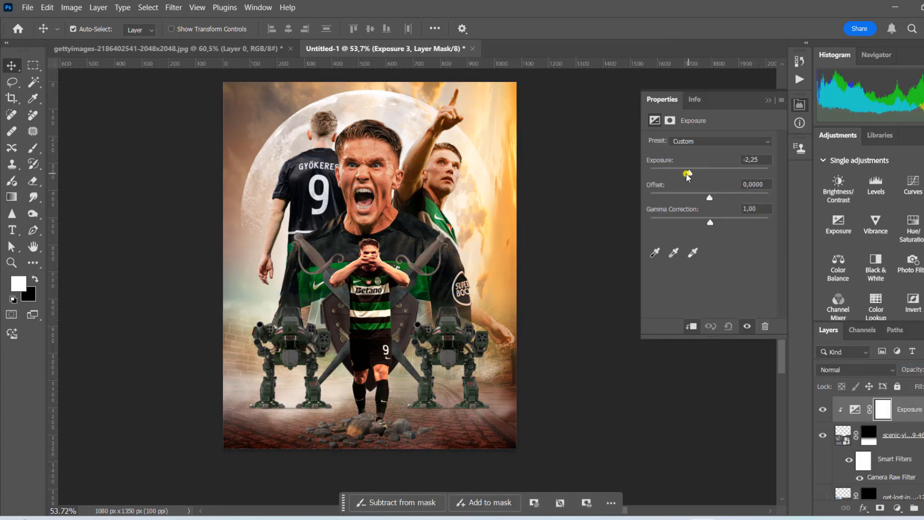
{"action": "left_click", "coordinate": [781, 92]}
{"action": "key", "text": "ctrl+i"}
Paint white on the Exposure 3 mask with a soft size 700 brush at 26% flow to darken the street gently.
{"action": "key", "text": "b"}
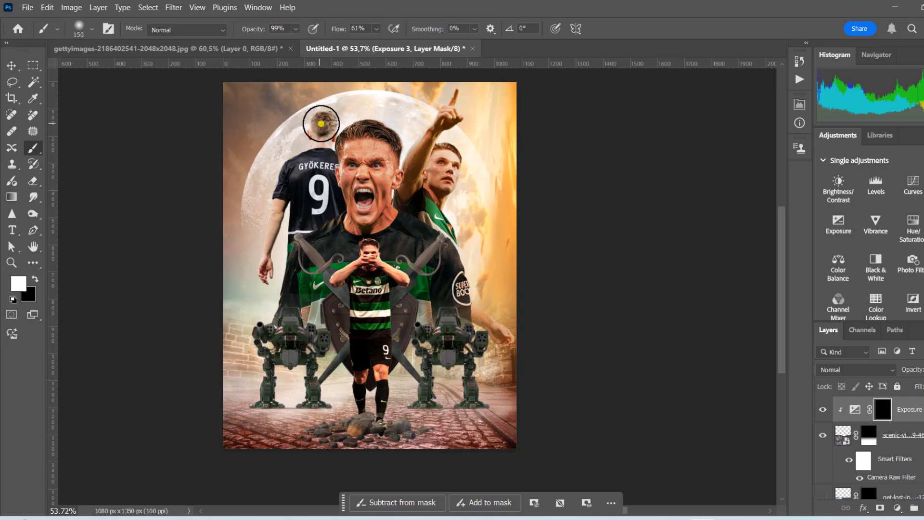
{"action": "key", "text": "bracketright"}
{"action": "key", "text": "bracketright"}
{"action": "key", "text": "bracketright"}
{"action": "key", "text": "bracketright"}
{"action": "key", "text": "bracketright"}
{"action": "key", "text": "bracketright"}
{"action": "key", "text": "bracketright"}
{"action": "key", "text": "bracketright"}
{"action": "left_click_drag", "start_coordinate": [366, 409], "coordinate": [229, 407]}
{"action": "key", "text": "ctrl+z"}
{"action": "left_click", "coordinate": [377, 28]}
{"action": "left_click", "coordinate": [364, 43]}
{"action": "mouse_move", "coordinate": [305, 380]}
{"action": "left_mouse_down"}
{"action": "mouse_move", "coordinate": [485, 388]}
{"action": "mouse_move", "coordinate": [555, 353]}
{"action": "left_mouse_up"}
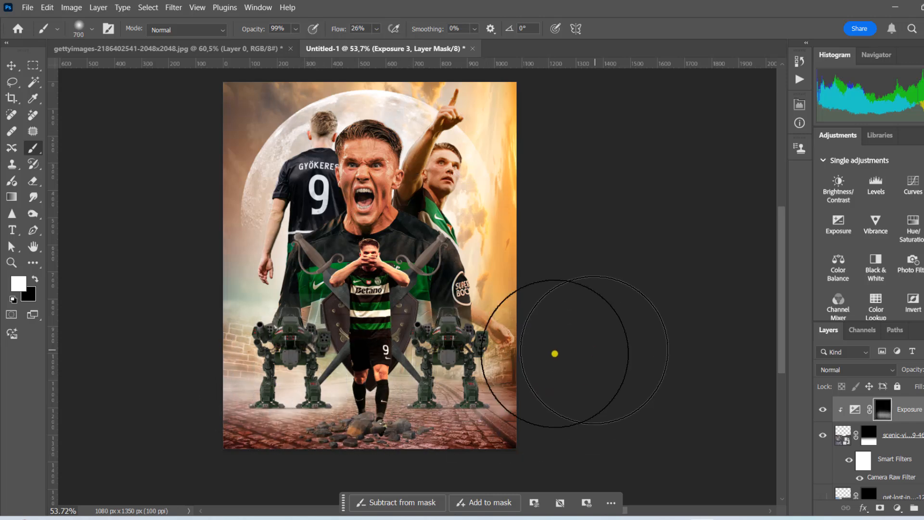
{"action": "left_click_drag", "start_coordinate": [265, 142], "coordinate": [553, 293]}
Add a Levels adjustment clipped to the moon layer and darken its midtones.
{"action": "scroll", "coordinate": [552, 293], "scroll_direction": "down", "scroll_amount": 2}
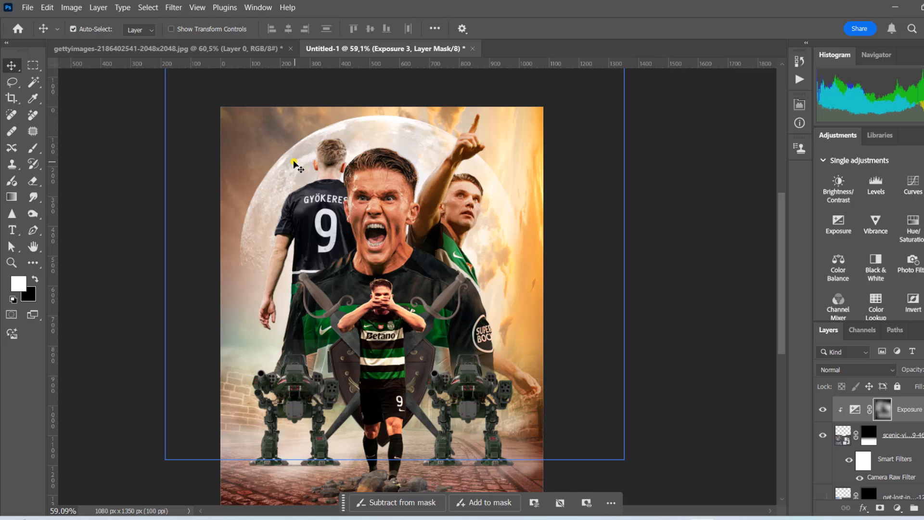
{"action": "left_click", "coordinate": [270, 192]}
{"action": "left_click", "coordinate": [896, 507]}
{"action": "left_click", "coordinate": [886, 336]}
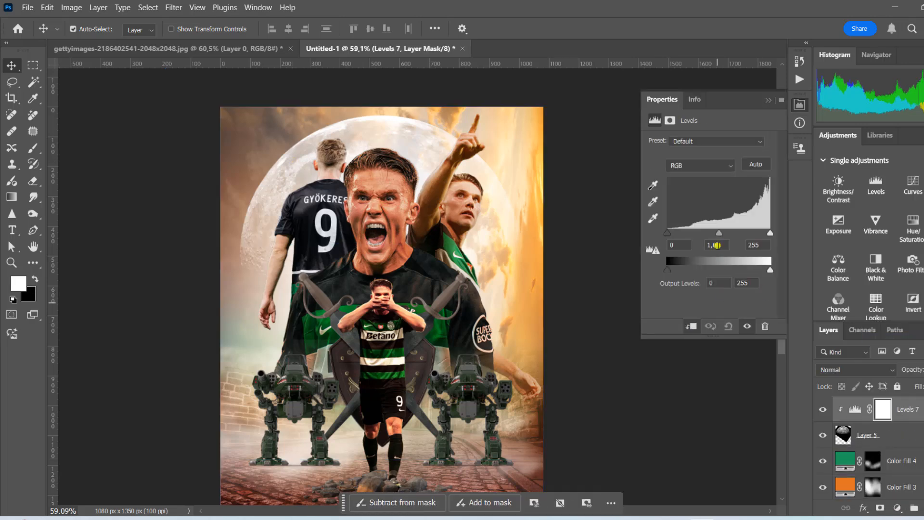
{"action": "left_click_drag", "start_coordinate": [718, 232], "coordinate": [745, 231]}
Paint black on the Levels 7 mask with the soft brush to restore part of the moon's brightness.
{"action": "left_click", "coordinate": [35, 279]}
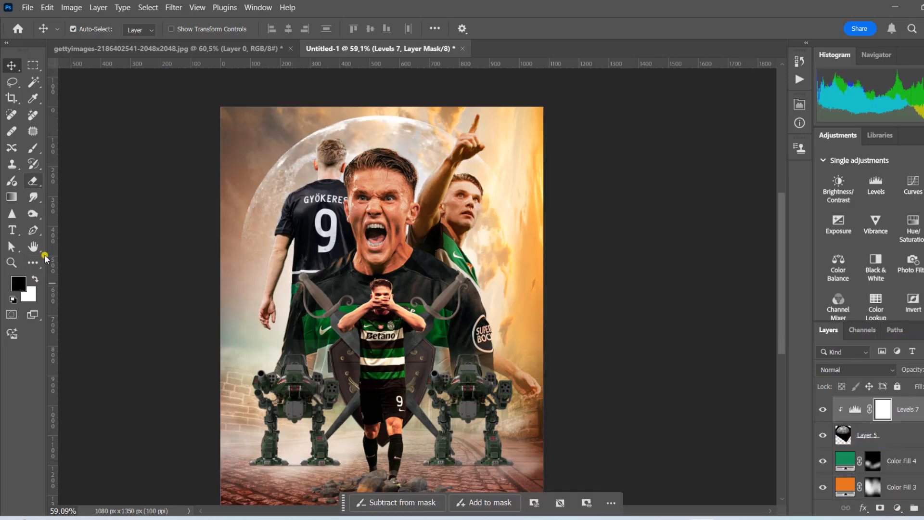
{"action": "left_click", "coordinate": [33, 148]}
{"action": "left_click_drag", "start_coordinate": [276, 163], "coordinate": [480, 258]}
Apply a Camera Raw filter to the player seen from behind with Whites -2, Blacks +46 and Clarity +64.
{"action": "left_click", "coordinate": [12, 66]}
{"action": "scroll", "coordinate": [540, 207], "scroll_direction": "down", "scroll_amount": 4}
{"action": "scroll", "coordinate": [409, 173], "scroll_direction": "up", "scroll_amount": 10}
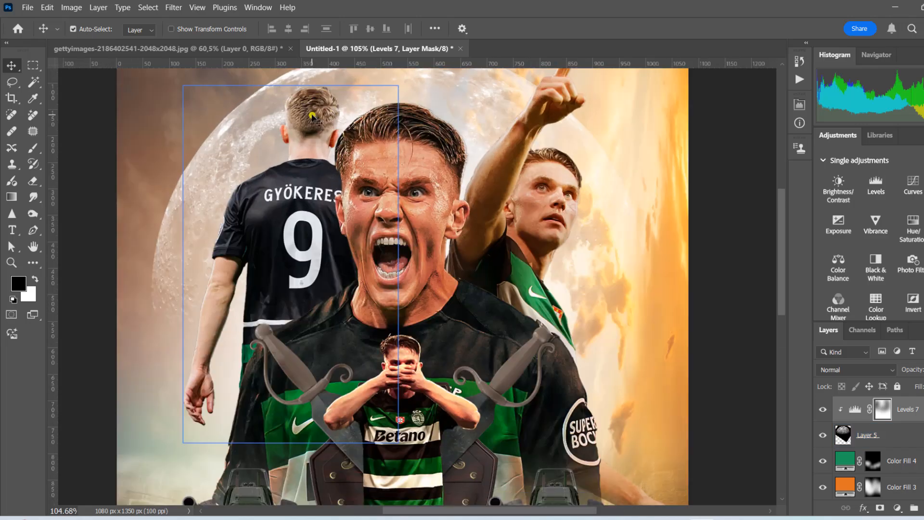
{"action": "left_click", "coordinate": [311, 117]}
{"action": "left_click", "coordinate": [173, 7]}
{"action": "left_click", "coordinate": [207, 97]}
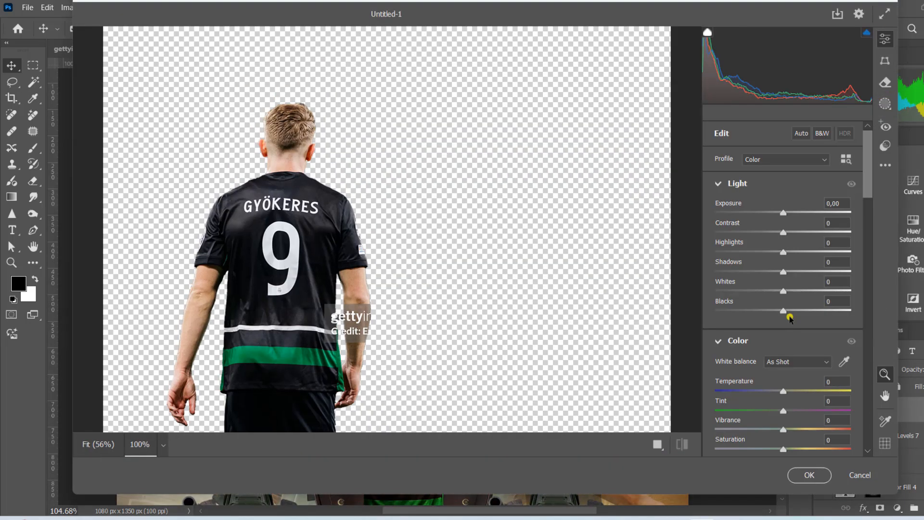
{"action": "scroll", "coordinate": [788, 317], "scroll_direction": "down", "scroll_amount": 2}
{"action": "left_click_drag", "start_coordinate": [783, 445], "coordinate": [826, 444]}
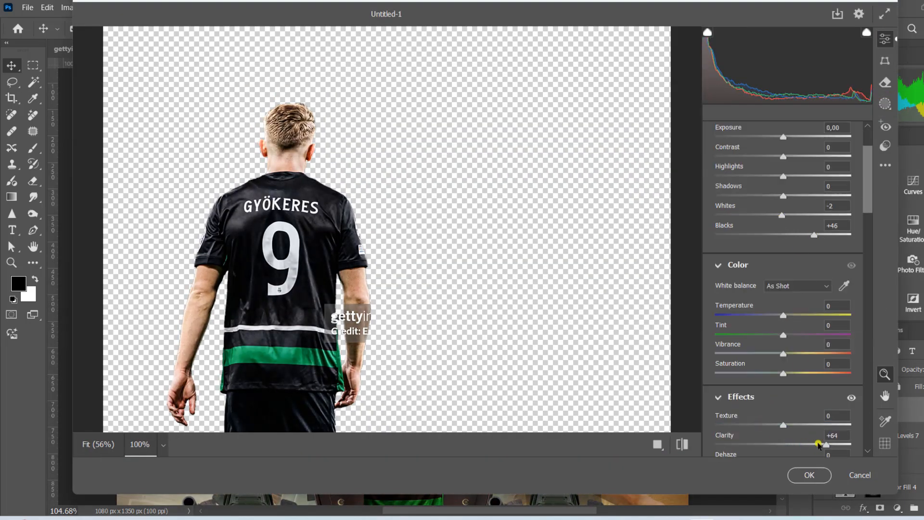
{"action": "left_click", "coordinate": [809, 475]}
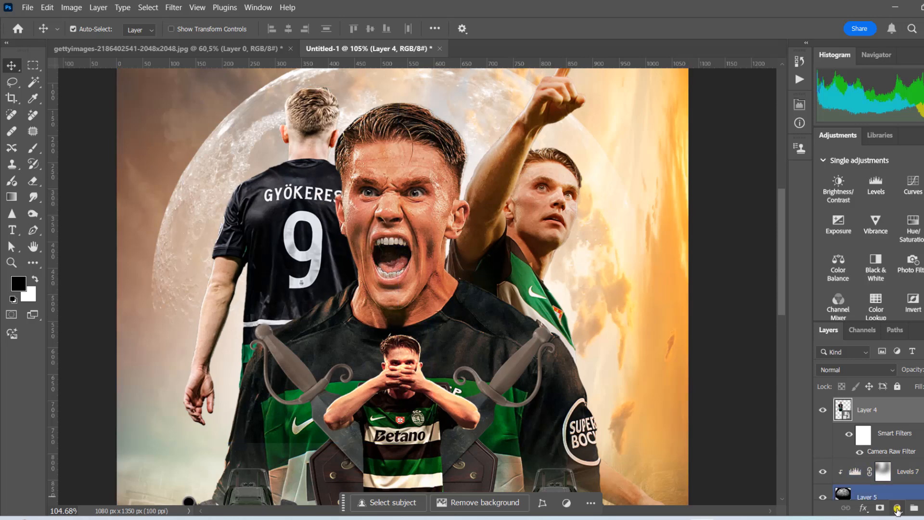
Add Color Balance to the back-facing player: midtones red +47; highlights red +27, yellow -8; shadows red +20, green +20, blue +16.
{"action": "left_click", "coordinate": [838, 267]}
{"action": "left_click_drag", "start_coordinate": [692, 165], "coordinate": [716, 170]}
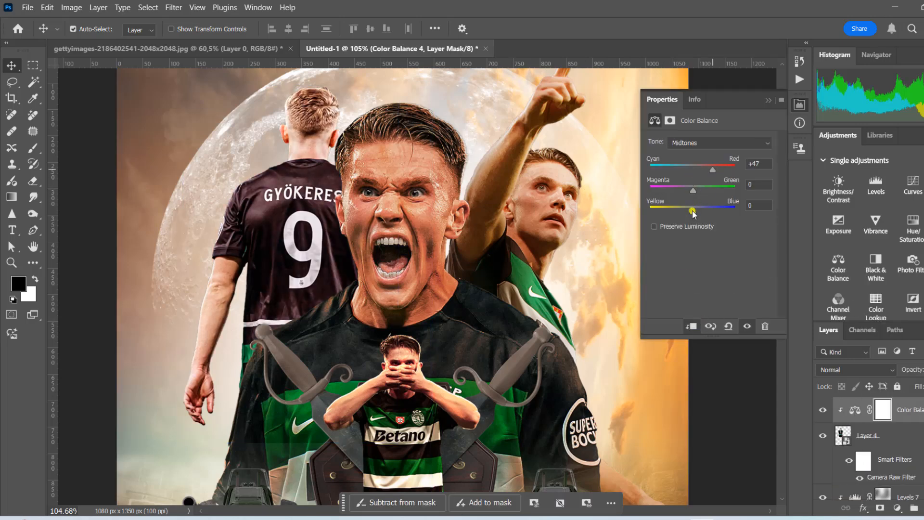
{"action": "left_click", "coordinate": [694, 144]}
{"action": "left_click", "coordinate": [697, 171]}
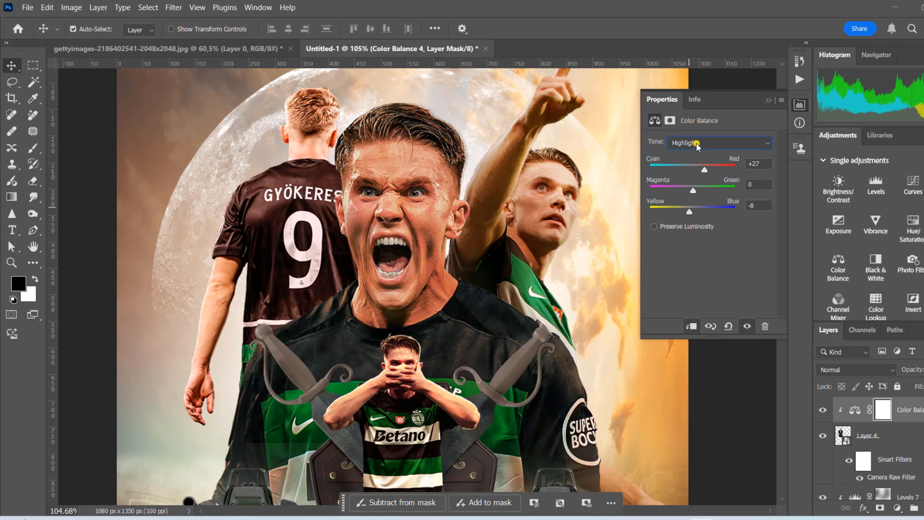
{"action": "left_click", "coordinate": [697, 143]}
{"action": "left_click", "coordinate": [697, 152]}
{"action": "left_click_drag", "start_coordinate": [693, 170], "coordinate": [705, 191]}
Add a Levels adjustment with darker midtones clipped to the player seen from behind and invert its mask.
{"action": "left_click", "coordinate": [866, 435]}
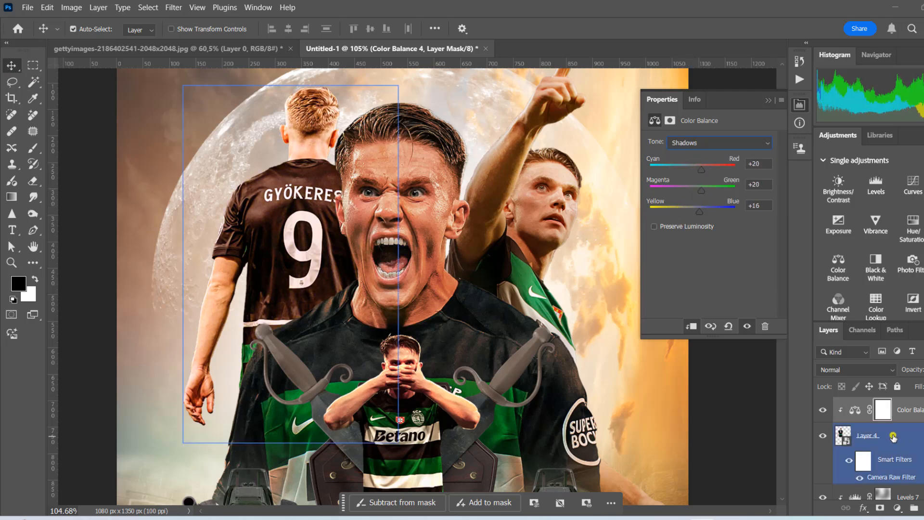
{"action": "left_click", "coordinate": [896, 507]}
{"action": "left_click", "coordinate": [835, 344]}
{"action": "left_click_drag", "start_coordinate": [719, 236], "coordinate": [729, 236]}
{"action": "left_click", "coordinate": [884, 434]}
{"action": "key", "text": "ctrl+i"}
Paint white on the Levels 8 mask with a soft size 90 brush at 26% flow to shade the back-facing player.
{"action": "left_click", "coordinate": [33, 148]}
{"action": "left_click", "coordinate": [37, 277]}
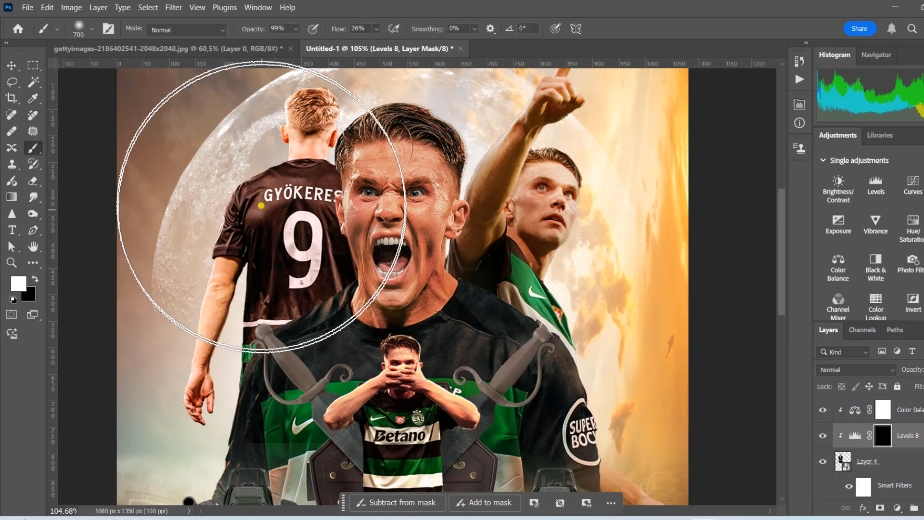
{"action": "key", "text": "bracketleft"}
{"action": "key", "text": "bracketleft"}
{"action": "key", "text": "bracketleft"}
{"action": "key", "text": "bracketleft"}
{"action": "key", "text": "bracketleft"}
{"action": "key", "text": "bracketleft"}
{"action": "key", "text": "bracketleft"}
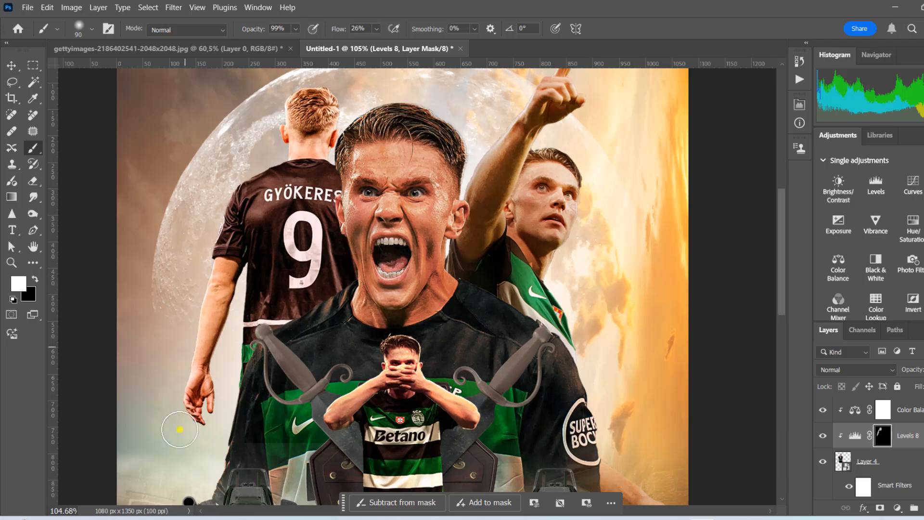
{"action": "scroll", "coordinate": [295, 284], "scroll_direction": "down", "scroll_amount": 3}
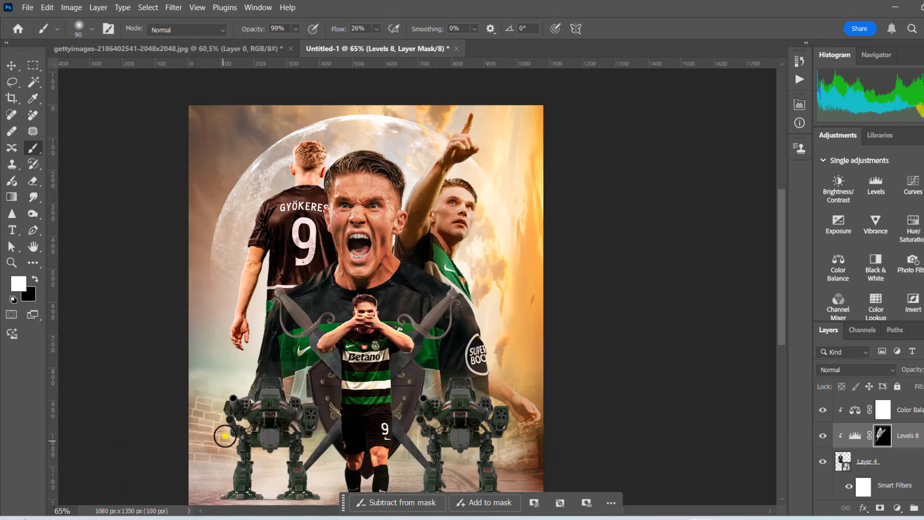
Add a brightening Curves adjustment clipped to the pointing player and invert its mask.
{"action": "left_click", "coordinate": [11, 66]}
{"action": "scroll", "coordinate": [450, 188], "scroll_direction": "up", "scroll_amount": 7}
{"action": "left_click", "coordinate": [455, 226]}
{"action": "scroll", "coordinate": [898, 445], "scroll_direction": "down", "scroll_amount": 2}
{"action": "left_click", "coordinate": [898, 450]}
{"action": "left_click", "coordinate": [897, 507]}
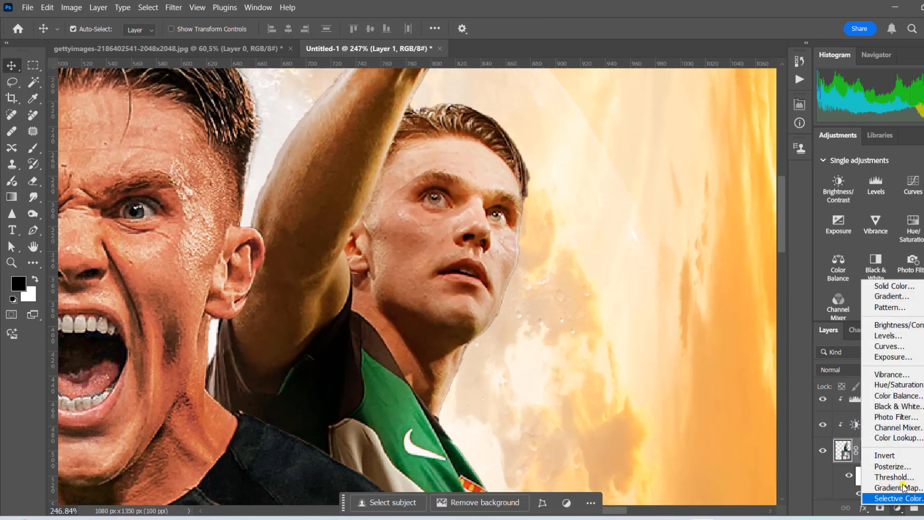
{"action": "left_click", "coordinate": [886, 347]}
{"action": "left_click_drag", "start_coordinate": [713, 224], "coordinate": [710, 207]}
{"action": "left_click", "coordinate": [882, 450]}
{"action": "key", "text": "ctrl+i"}
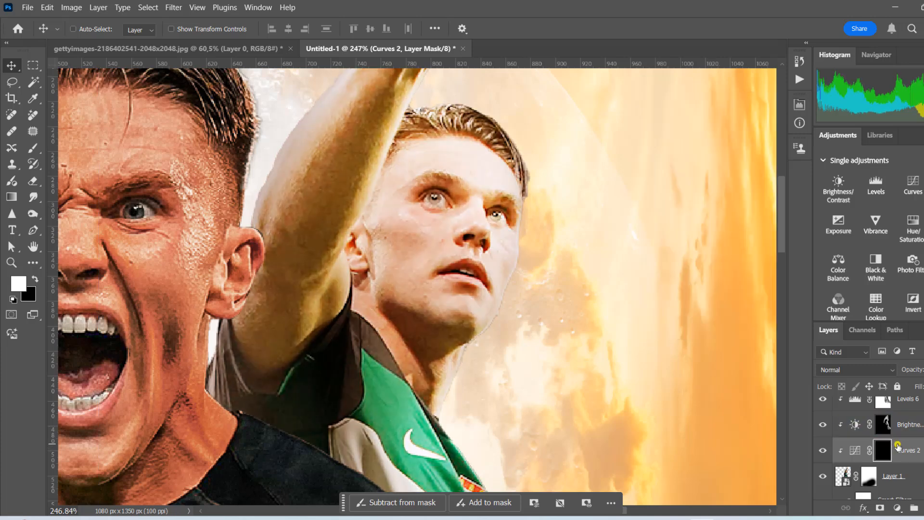
Paint white on the Curves 2 mask with a size 9 brush at 26% flow to highlight the pointing player's edges.
{"action": "key", "text": "b"}
{"action": "scroll", "coordinate": [475, 194], "scroll_direction": "up", "scroll_amount": 2}
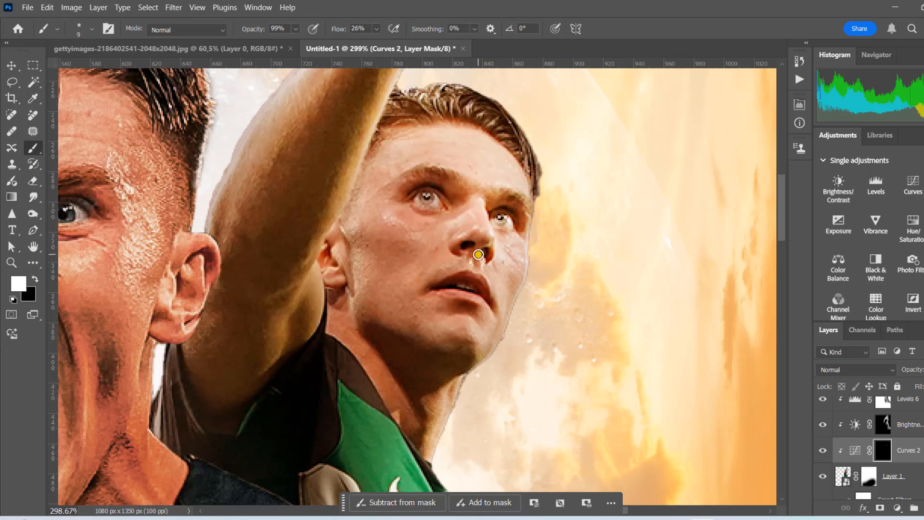
{"action": "scroll", "coordinate": [492, 230], "scroll_direction": "down", "scroll_amount": 5}
{"action": "scroll", "coordinate": [440, 204], "scroll_direction": "up", "scroll_amount": 4}
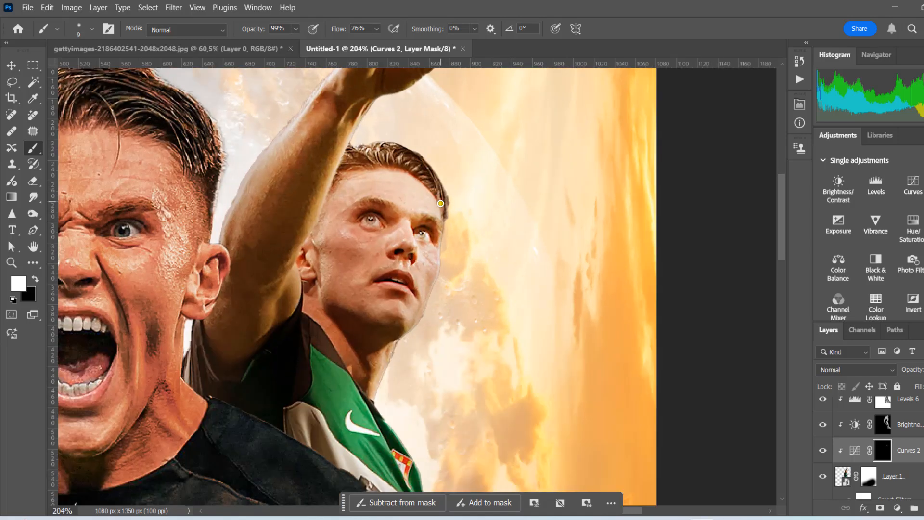
{"action": "scroll", "coordinate": [388, 342], "scroll_direction": "down", "scroll_amount": 5}
{"action": "scroll", "coordinate": [367, 257], "scroll_direction": "up", "scroll_amount": 4}
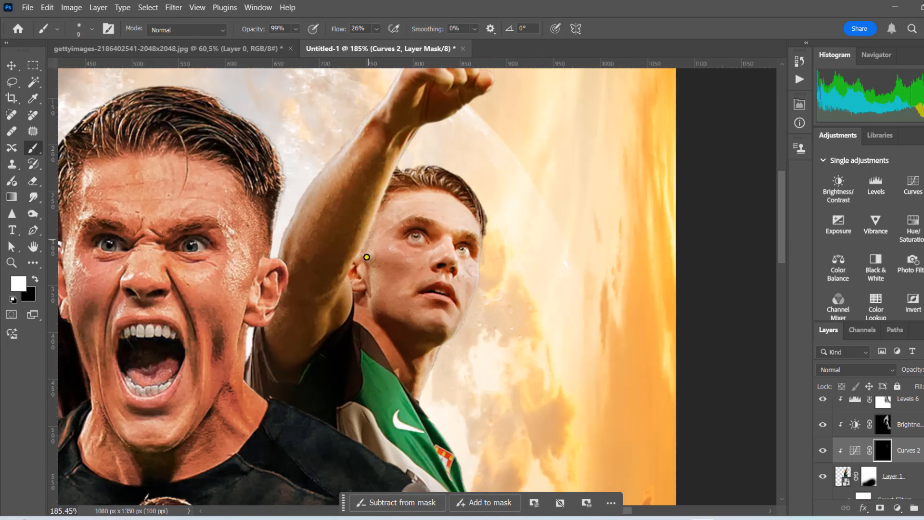
{"action": "scroll", "coordinate": [492, 81], "scroll_direction": "down", "scroll_amount": 5}
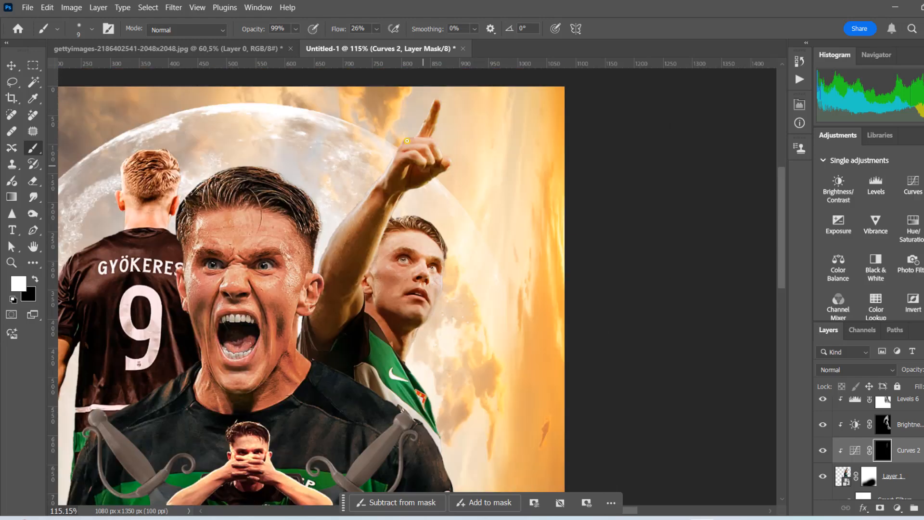
{"action": "scroll", "coordinate": [460, 108], "scroll_direction": "up", "scroll_amount": 5}
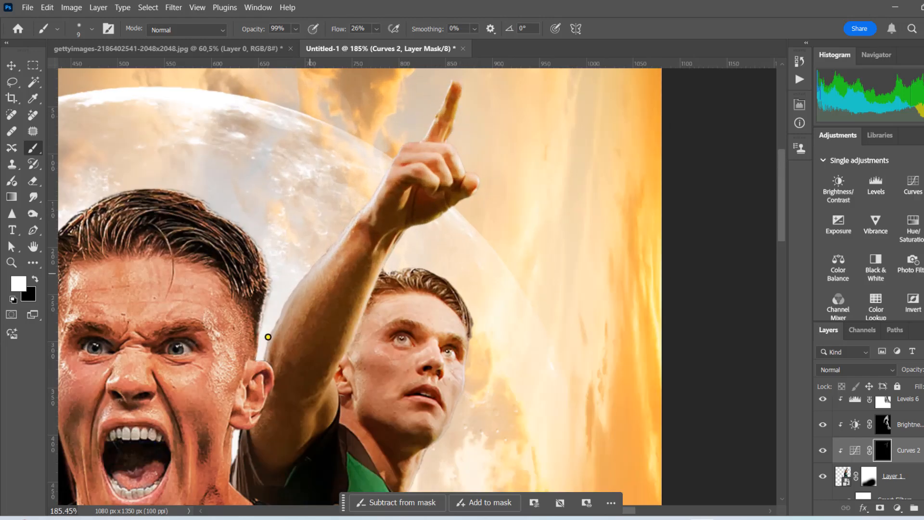
{"action": "scroll", "coordinate": [268, 337], "scroll_direction": "down", "scroll_amount": 5}
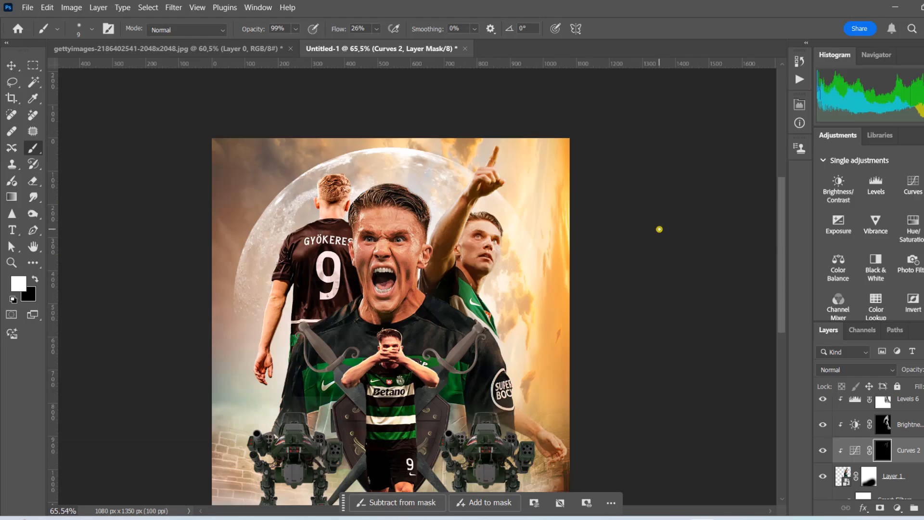
Apply a Camera Raw Filter to the left robot layer.
{"action": "left_click", "coordinate": [10, 70]}
{"action": "scroll", "coordinate": [288, 192], "scroll_direction": "down", "scroll_amount": 2}
{"action": "scroll", "coordinate": [558, 291], "scroll_direction": "up", "scroll_amount": 2}
{"action": "scroll", "coordinate": [244, 355], "scroll_direction": "up", "scroll_amount": 3}
{"action": "left_click", "coordinate": [236, 368]}
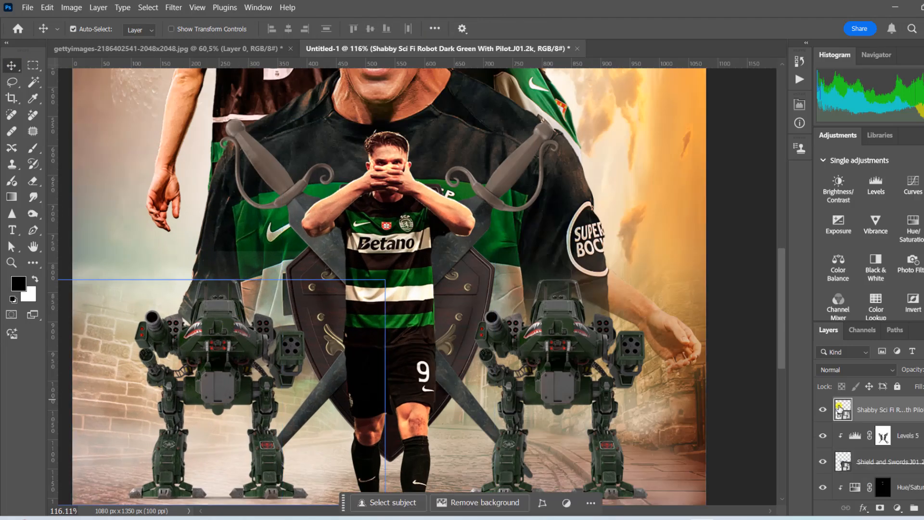
{"action": "left_click", "coordinate": [173, 7]}
{"action": "left_click", "coordinate": [217, 97]}
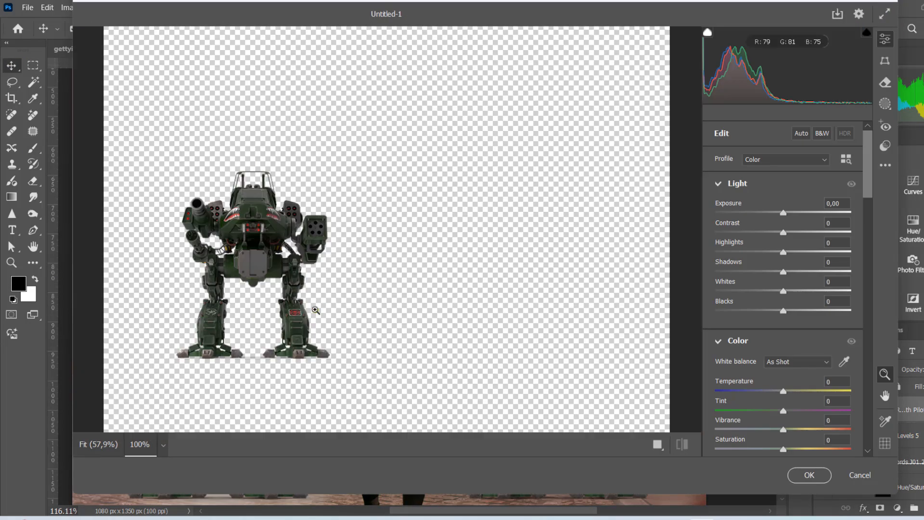
{"action": "scroll", "coordinate": [783, 412], "scroll_direction": "down", "scroll_amount": 5}
{"action": "key", "text": "Return"}
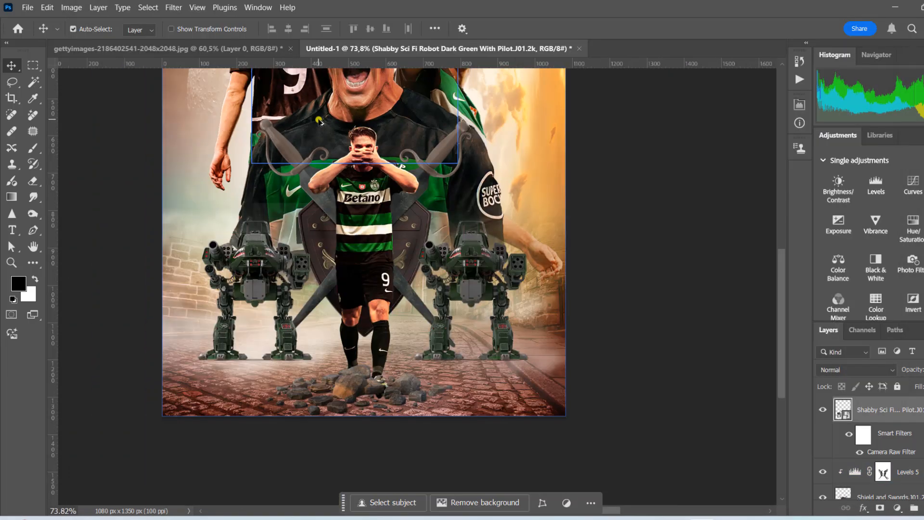
Add a Levels adjustment with darker midtones clipped to the left robot.
{"action": "scroll", "coordinate": [261, 250], "scroll_direction": "up", "scroll_amount": 4}
{"action": "left_click", "coordinate": [897, 508]}
{"action": "left_click", "coordinate": [866, 339]}
{"action": "key", "text": "ctrl+alt+g"}
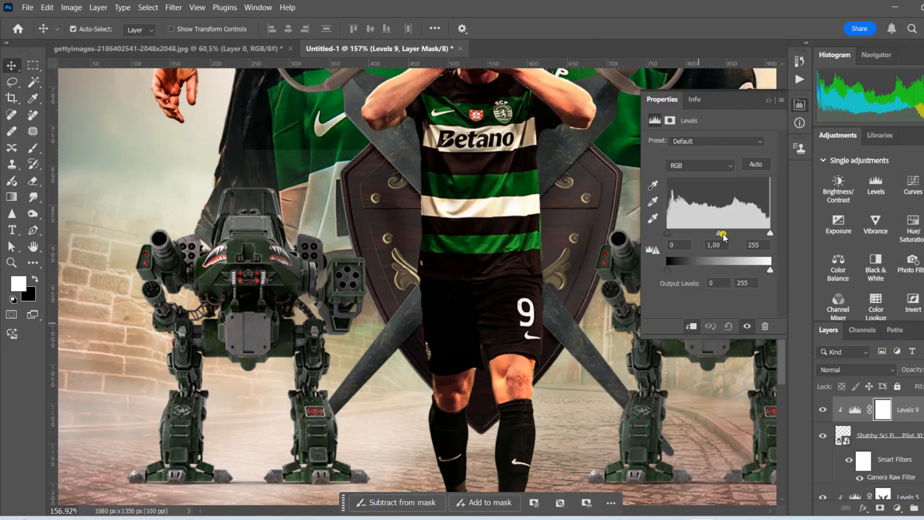
{"action": "left_click_drag", "start_coordinate": [722, 234], "coordinate": [732, 236]}
Paint black on the Levels 9 mask with a soft size 80 brush at 26% flow to relieve the shading on the left robot.
{"action": "key", "text": "x"}
{"action": "key", "text": "b"}
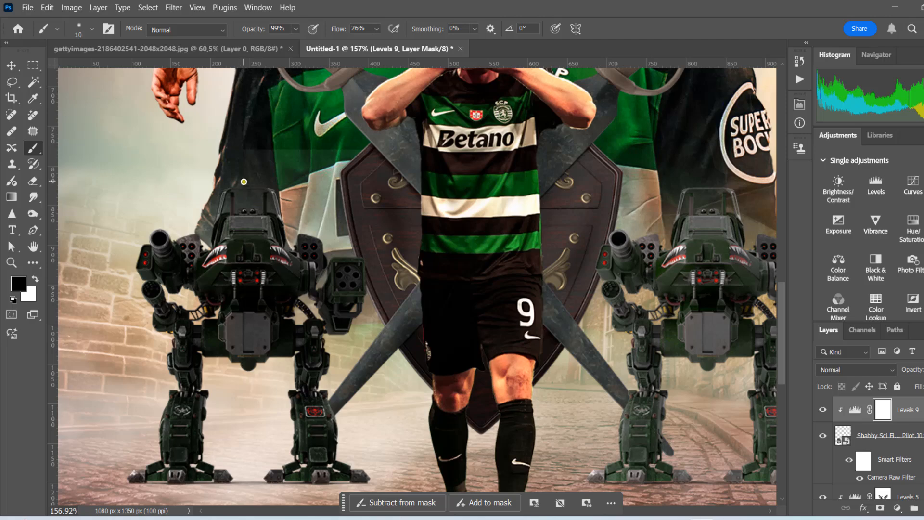
{"action": "key", "text": "bracketright"}
{"action": "key", "text": "bracketright"}
{"action": "key", "text": "bracketright"}
{"action": "key", "text": "bracketright"}
{"action": "key", "text": "bracketright"}
{"action": "key", "text": "bracketright"}
{"action": "key", "text": "bracketright"}
{"action": "mouse_move", "coordinate": [155, 256]}
{"action": "left_mouse_down"}
{"action": "mouse_move", "coordinate": [192, 289]}
{"action": "mouse_move", "coordinate": [316, 214]}
{"action": "left_mouse_up"}
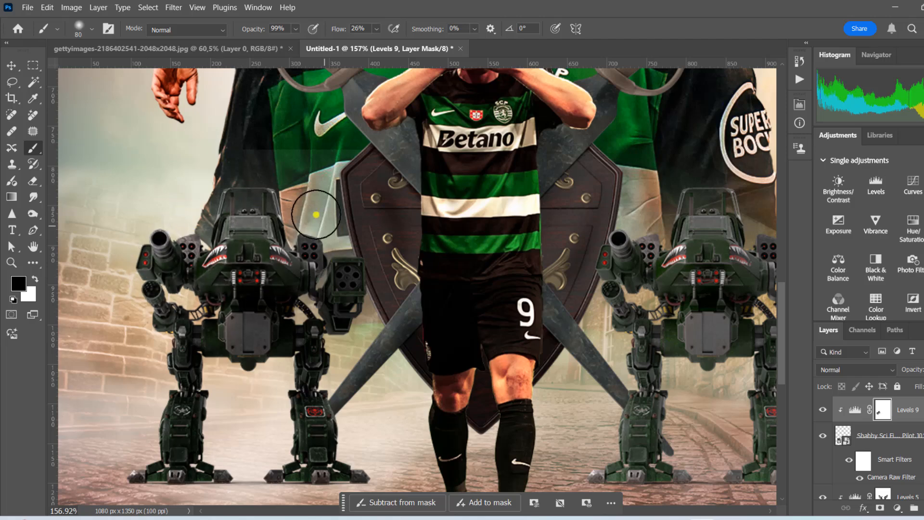
{"action": "scroll", "coordinate": [291, 322], "scroll_direction": "down", "scroll_amount": 5}
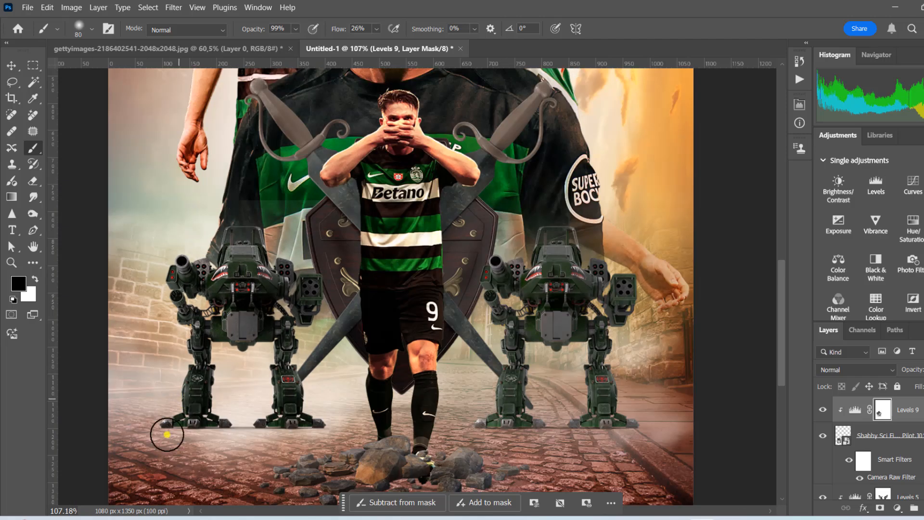
Add an Exposure adjustment of +1.25 clipped to the left robot.
{"action": "scroll", "coordinate": [302, 380], "scroll_direction": "up", "scroll_amount": 2}
{"action": "left_click", "coordinate": [11, 65]}
{"action": "scroll", "coordinate": [290, 337], "scroll_direction": "up", "scroll_amount": 4}
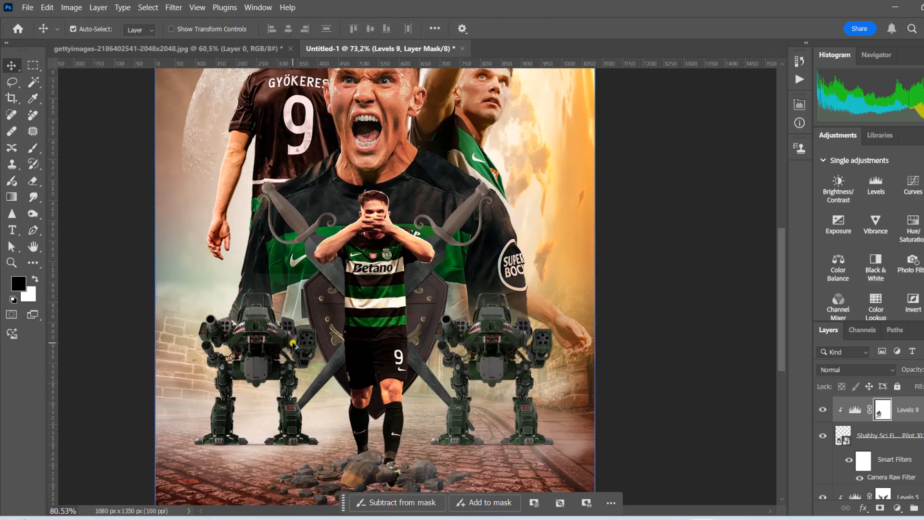
{"action": "left_click", "coordinate": [896, 508]}
{"action": "left_click", "coordinate": [885, 358]}
{"action": "left_click", "coordinate": [687, 329]}
{"action": "left_click_drag", "start_coordinate": [710, 172], "coordinate": [719, 173]}
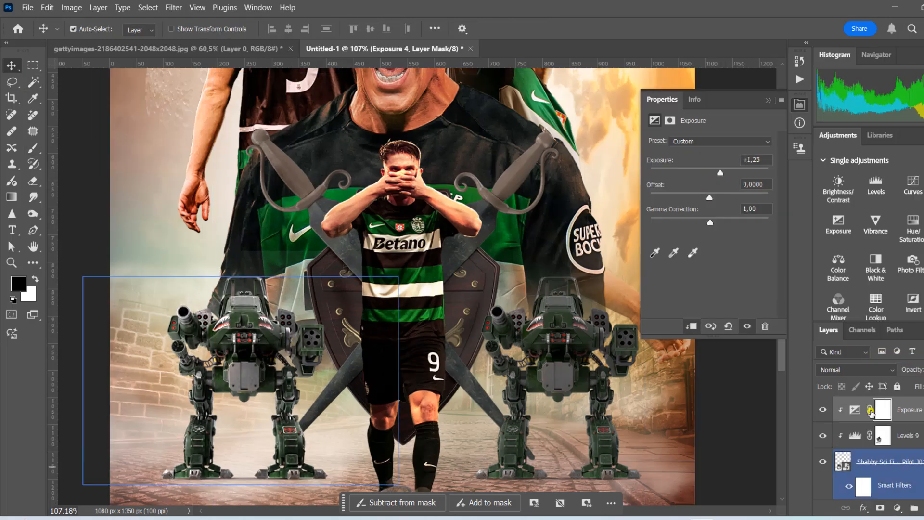
Invert the Exposure 4 mask and paint white with a soft size 80 brush to highlight parts of the left robot.
{"action": "left_click", "coordinate": [881, 410]}
{"action": "key", "text": "ctrl+i"}
{"action": "left_click", "coordinate": [29, 149]}
{"action": "key", "text": "x"}
{"action": "scroll", "coordinate": [231, 267], "scroll_direction": "up", "scroll_amount": 2}
{"action": "left_click_drag", "start_coordinate": [248, 268], "coordinate": [254, 305]}
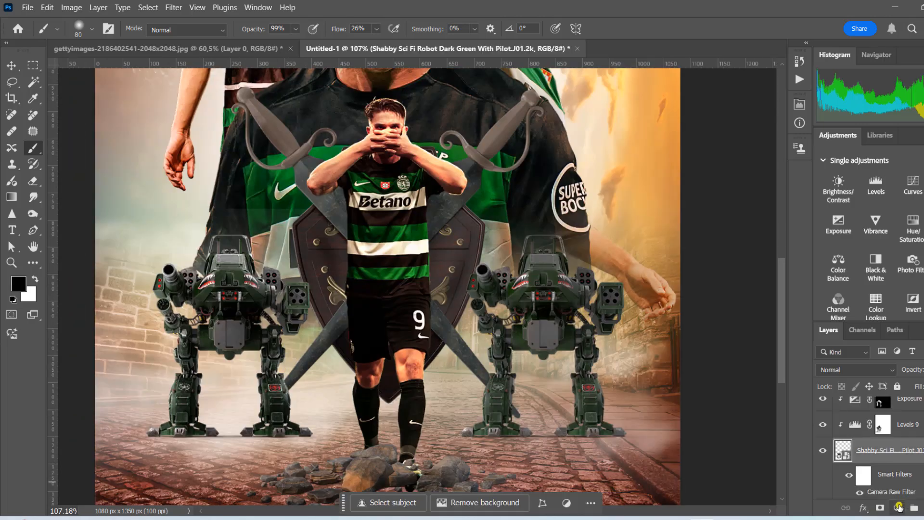
Add a Color Balance adjustment clipped to the left robot, shifting shadows and highlights toward red and midtones to yellow -17.
{"action": "left_click", "coordinate": [898, 507]}
{"action": "left_click", "coordinate": [893, 395]}
{"action": "left_click_drag", "start_coordinate": [693, 169], "coordinate": [716, 169]}
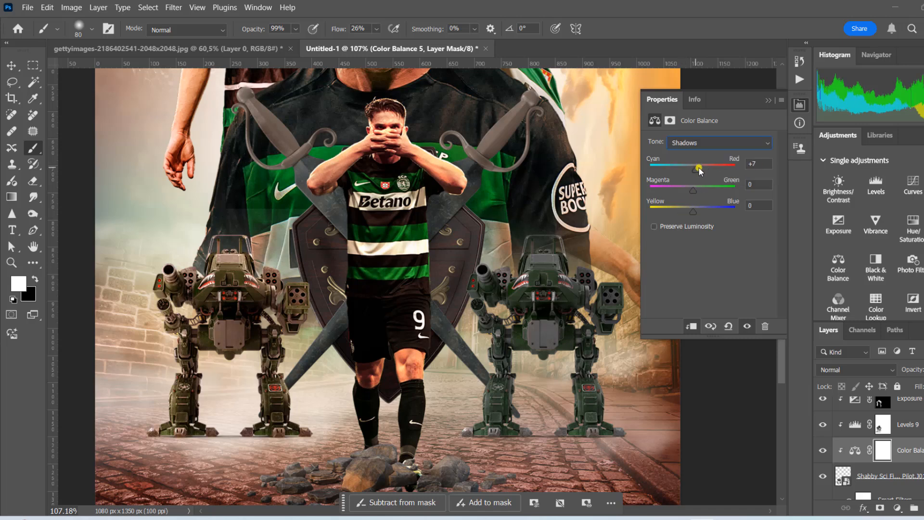
{"action": "left_click", "coordinate": [695, 143]}
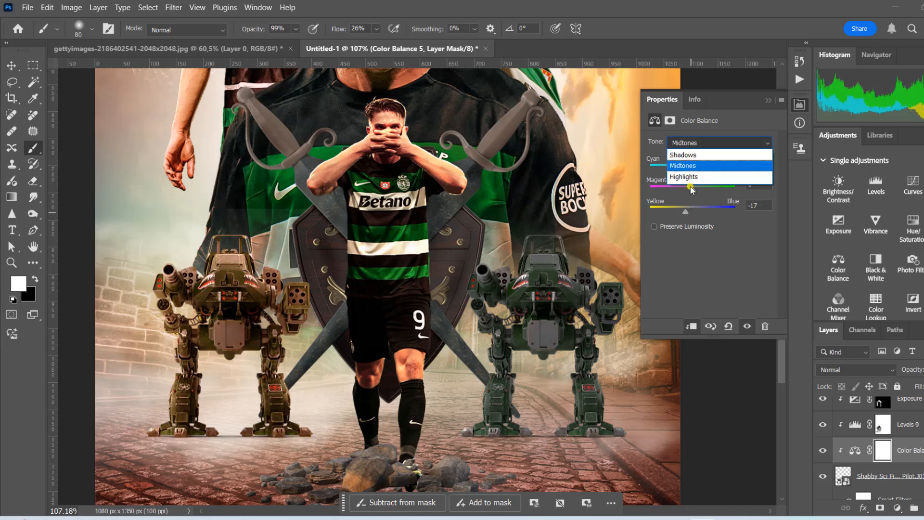
{"action": "left_click", "coordinate": [693, 177]}
{"action": "left_click_drag", "start_coordinate": [693, 170], "coordinate": [710, 171]}
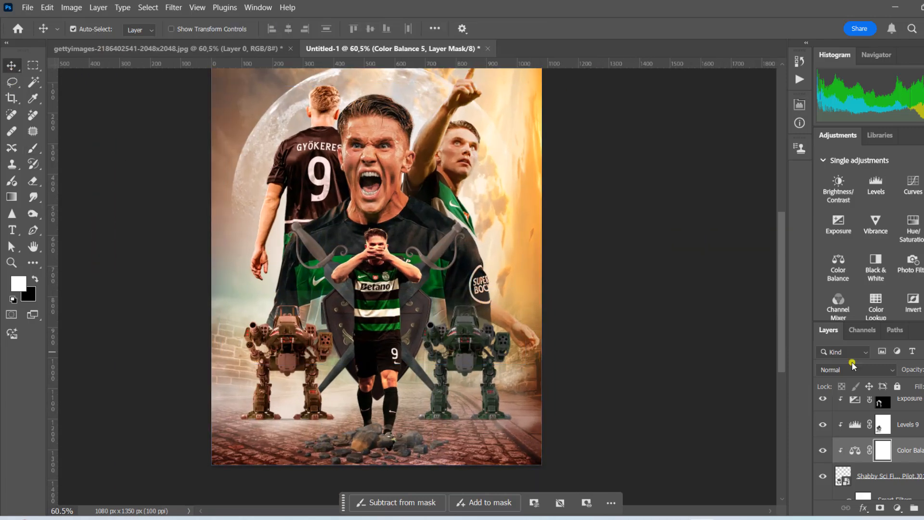
Delete the green right-hand robot and group the left robot layer with its clipped adjustments.
{"action": "key", "text": "Delete"}
{"action": "scroll", "coordinate": [919, 440], "scroll_direction": "down", "scroll_amount": 1}
{"action": "left_click", "coordinate": [919, 445]}
{"action": "scroll", "coordinate": [920, 426], "scroll_direction": "up", "scroll_amount": 2}
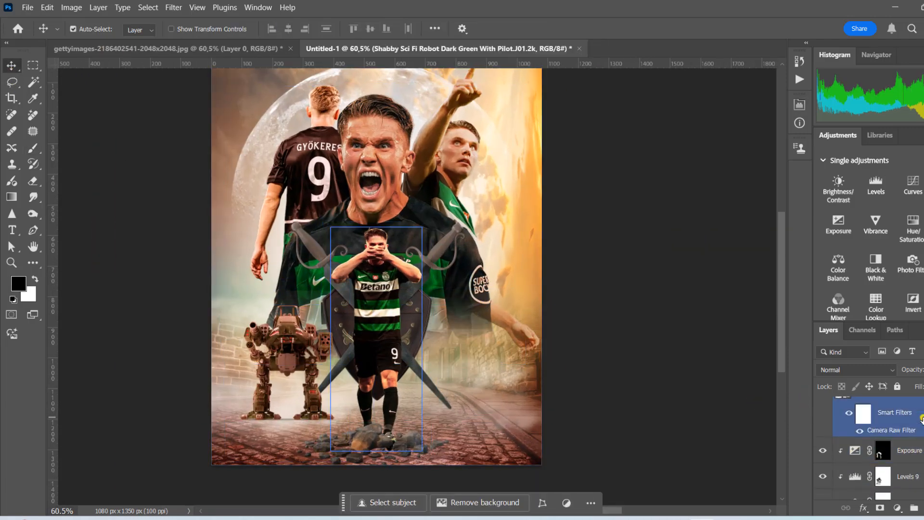
{"action": "scroll", "coordinate": [920, 456], "scroll_direction": "up", "scroll_amount": 1}
{"action": "scroll", "coordinate": [920, 456], "scroll_direction": "down", "scroll_amount": 1}
{"action": "left_click", "coordinate": [919, 449], "text": "shift"}
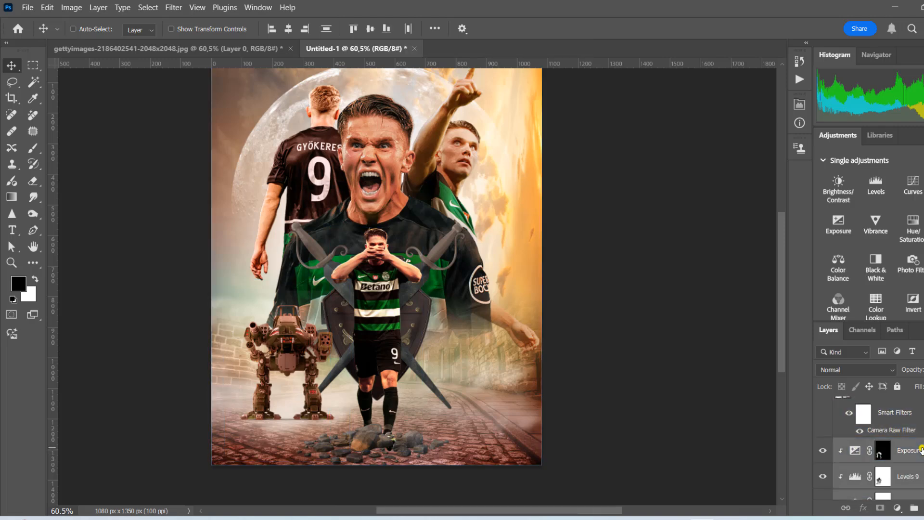
{"action": "key", "text": "ctrl+g"}
{"action": "left_click", "coordinate": [826, 446]}
{"action": "left_click", "coordinate": [826, 447]}
Duplicate the robot group and move the copy to the other side of the standing player.
{"action": "key", "text": "ctrl+j"}
{"action": "key", "text": "ctrl+t"}
{"action": "key", "text": "Return"}
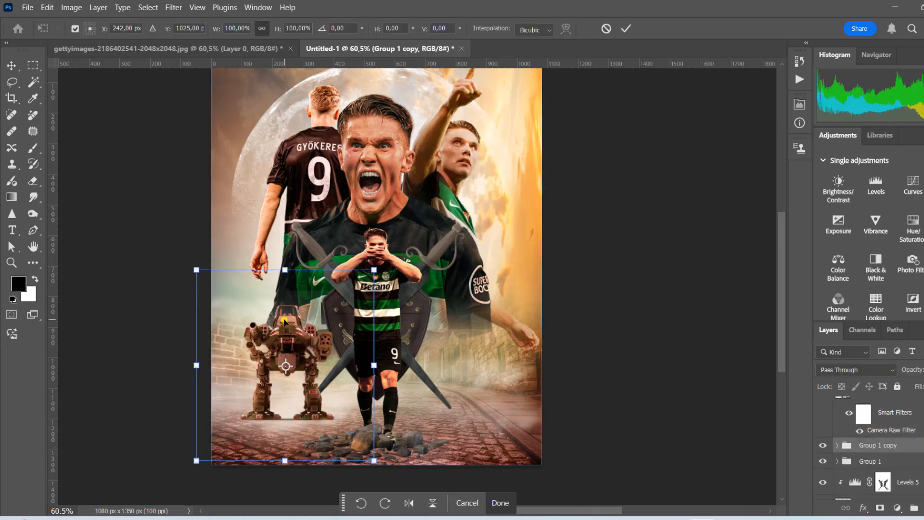
{"action": "left_click_drag", "start_coordinate": [284, 328], "coordinate": [447, 328]}
{"action": "key", "text": "Return"}
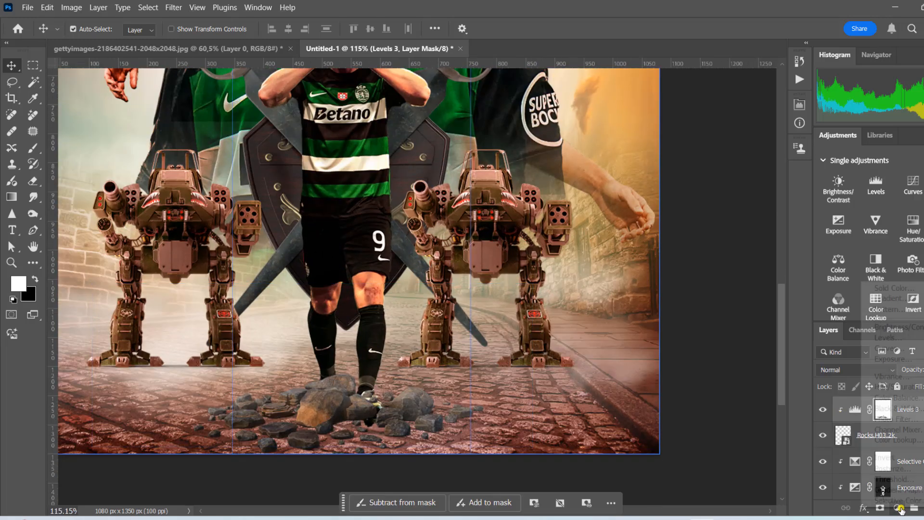
Add a Color Balance adjustment clipped to the rocks with midtones red +42 and yellow -5, and warm another tonal range toward red.
{"action": "key", "text": "ctrl+alt+g"}
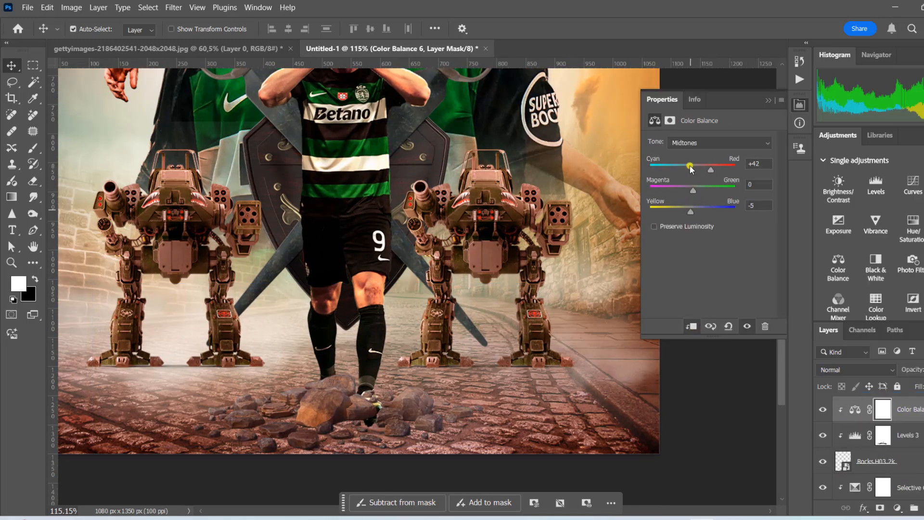
{"action": "left_click", "coordinate": [719, 142]}
{"action": "left_click", "coordinate": [691, 172]}
{"action": "left_click_drag", "start_coordinate": [691, 172], "coordinate": [701, 163]}
{"action": "left_click", "coordinate": [691, 144]}
{"action": "left_click", "coordinate": [691, 167]}
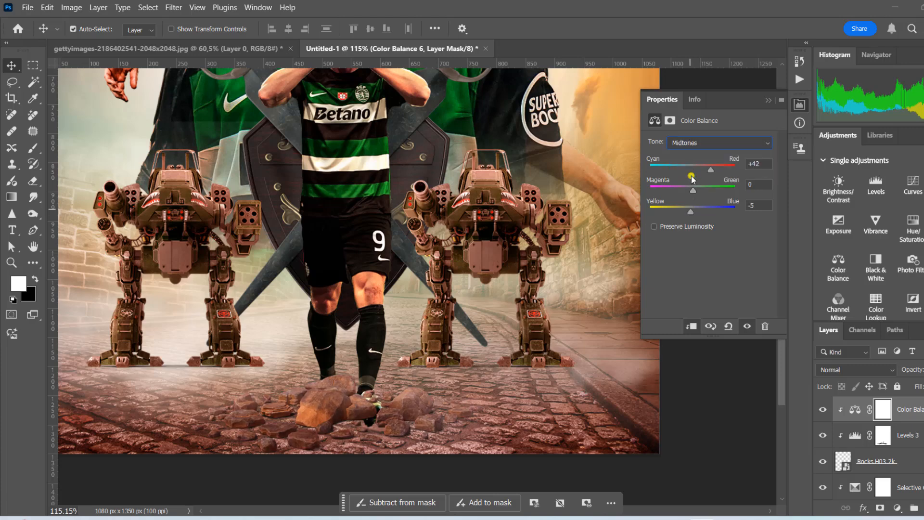
Add an Exposure adjustment of -1.11 clipped to the rocks.
{"action": "left_click", "coordinate": [897, 508]}
{"action": "left_click", "coordinate": [893, 356]}
{"action": "key", "text": "ctrl+alt+g"}
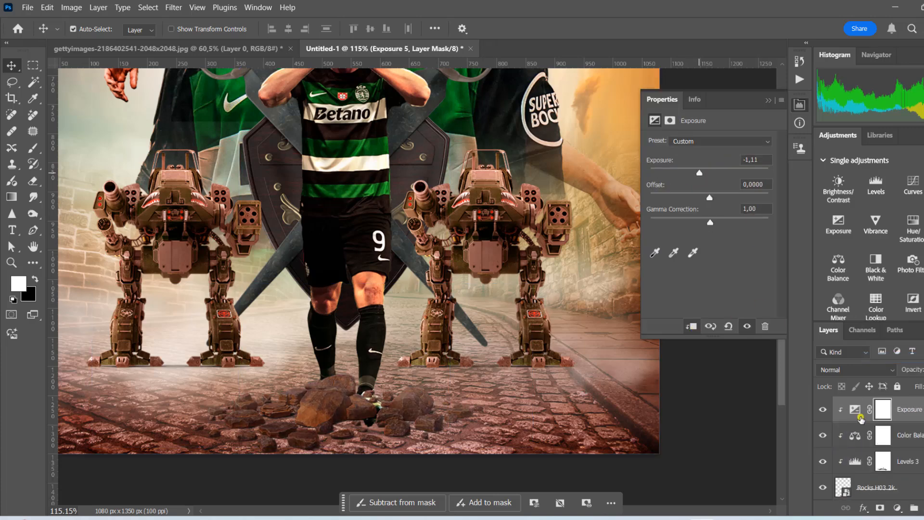
Paint black on the Exposure 5 mask with a soft size 80 brush to lift the darkening from parts of the rocks.
{"action": "key", "text": "b"}
{"action": "left_click_drag", "start_coordinate": [366, 376], "coordinate": [301, 409]}
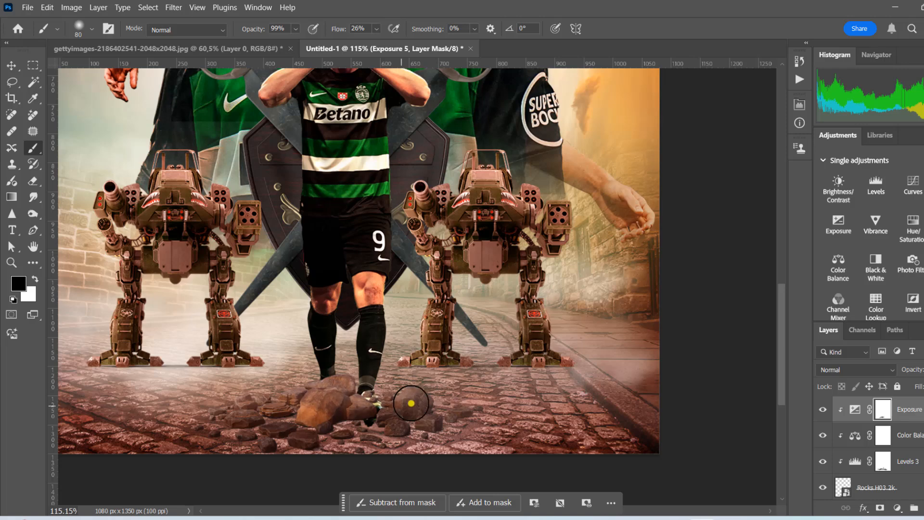
{"action": "left_click_drag", "start_coordinate": [247, 427], "coordinate": [310, 447]}
{"action": "scroll", "coordinate": [337, 368], "scroll_direction": "down", "scroll_amount": 5}
{"action": "scroll", "coordinate": [394, 249], "scroll_direction": "up", "scroll_amount": 1}
{"action": "key", "text": "v"}
{"action": "scroll", "coordinate": [380, 259], "scroll_direction": "down", "scroll_amount": 4}
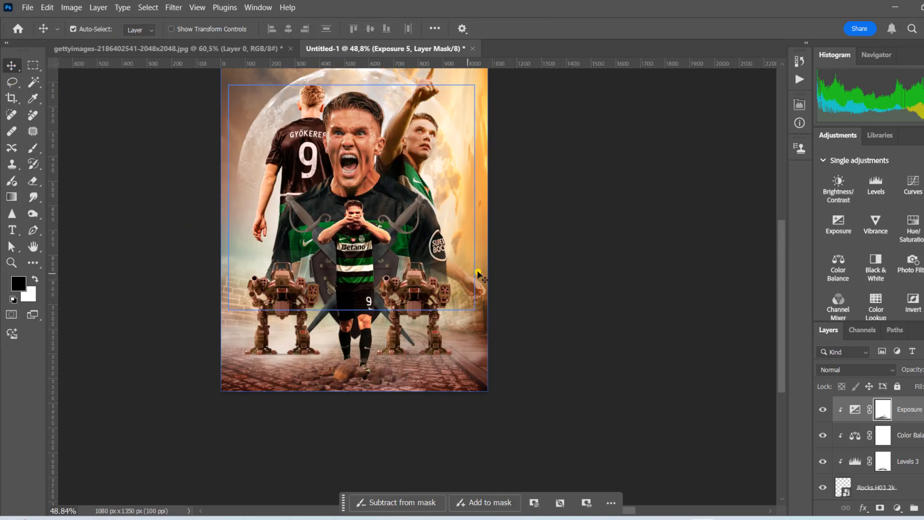
Add a Color Balance adjustment clipped to the dramatic sky layer with midtones red +44, magenta -32 and yellow -17.
{"action": "scroll", "coordinate": [489, 270], "scroll_direction": "up", "scroll_amount": 1}
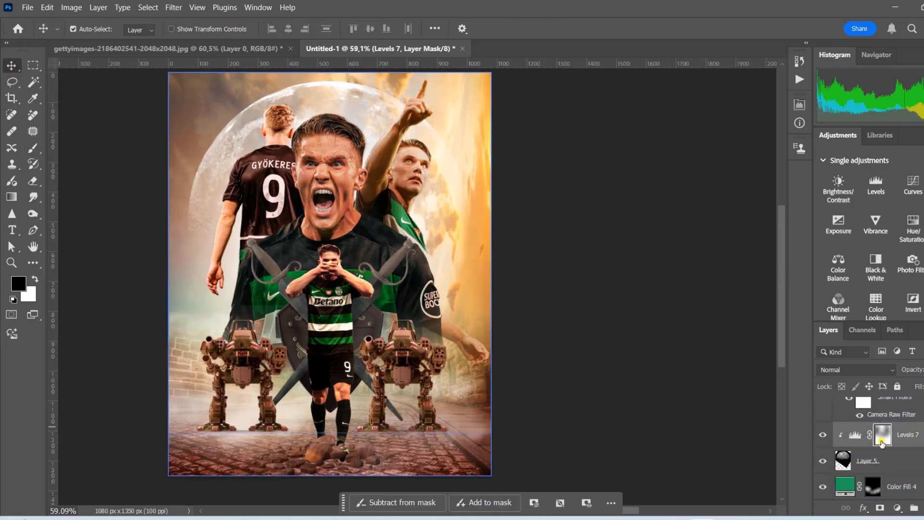
{"action": "scroll", "coordinate": [879, 450], "scroll_direction": "down", "scroll_amount": 10}
{"action": "left_click", "coordinate": [878, 445]}
{"action": "left_click", "coordinate": [896, 507]}
{"action": "left_click", "coordinate": [897, 396]}
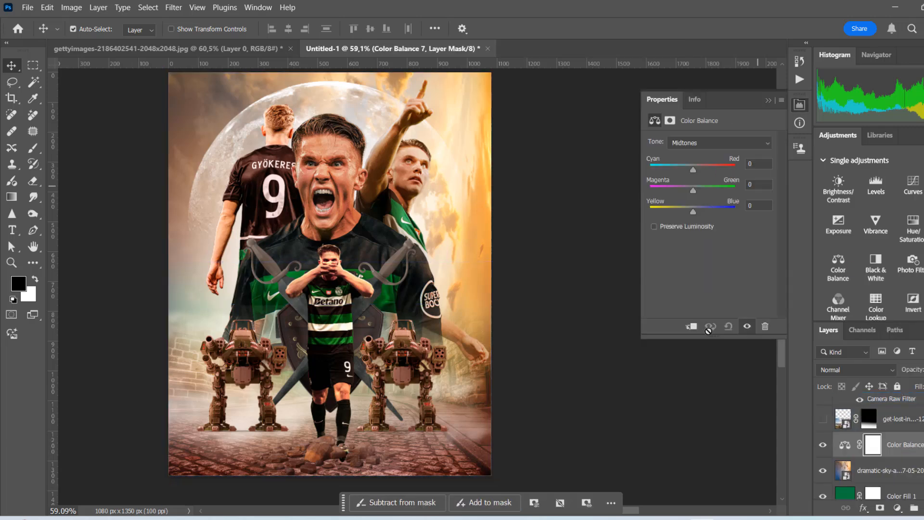
{"action": "left_click_drag", "start_coordinate": [693, 192], "coordinate": [704, 168]}
{"action": "left_click", "coordinate": [688, 142]}
{"action": "left_click", "coordinate": [685, 176]}
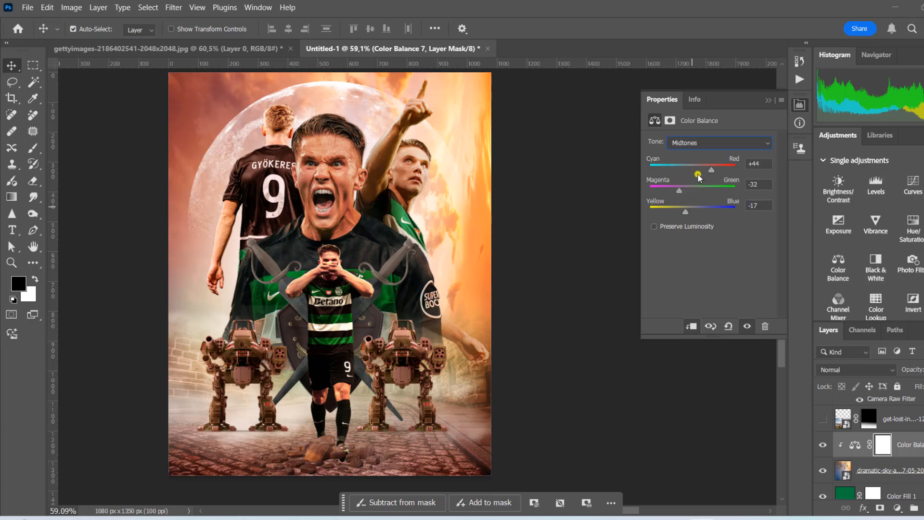
{"action": "left_click", "coordinate": [546, 309]}
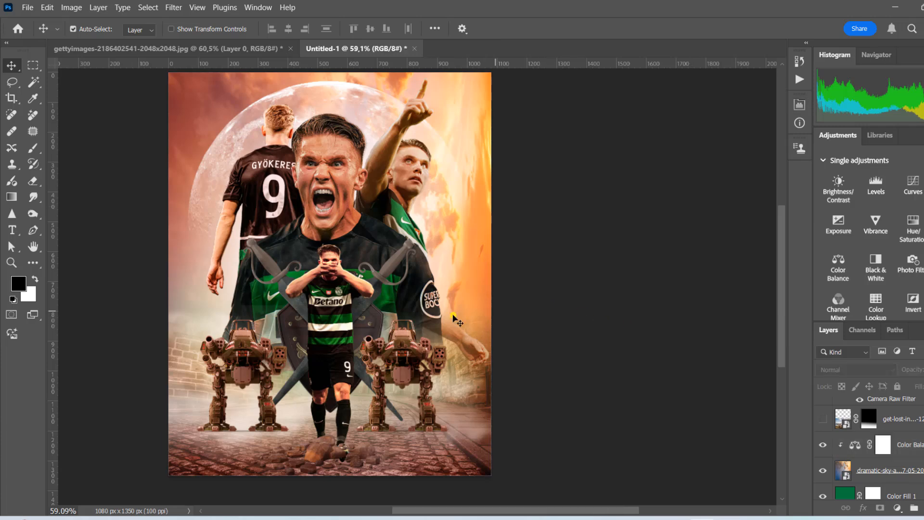
Add a colorized Hue/Saturation adjustment clipped to the shield and swords: hue 89, saturation 38, lightness raised.
{"action": "scroll", "coordinate": [317, 302], "scroll_direction": "up", "scroll_amount": 4}
{"action": "left_click", "coordinate": [419, 437]}
{"action": "left_click", "coordinate": [887, 436]}
{"action": "left_click", "coordinate": [897, 508]}
{"action": "left_click", "coordinate": [897, 385]}
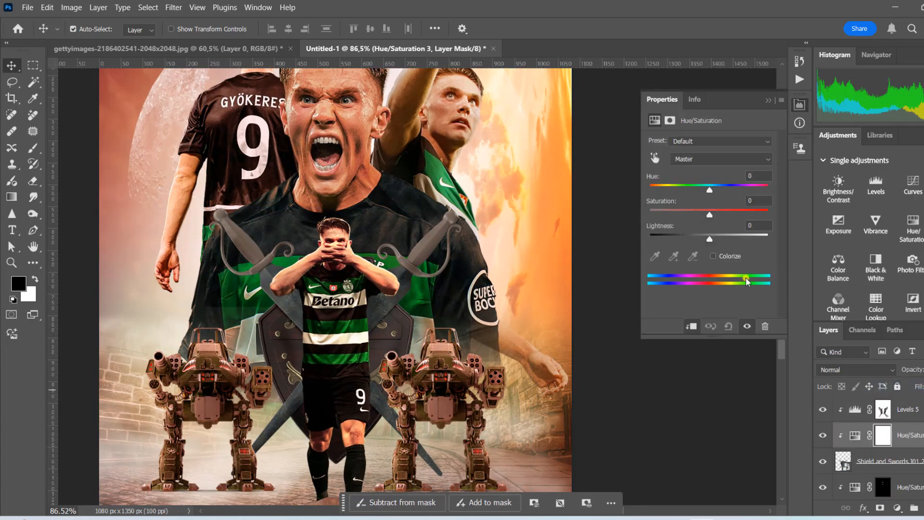
{"action": "left_click", "coordinate": [713, 256]}
{"action": "left_click_drag", "start_coordinate": [650, 189], "coordinate": [671, 190]}
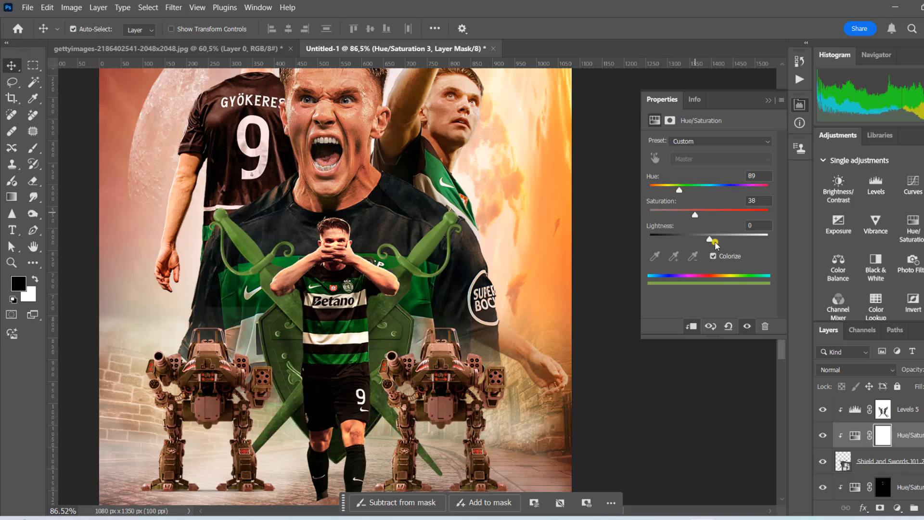
{"action": "left_click_drag", "start_coordinate": [710, 239], "coordinate": [730, 239]}
Invert the Hue/Saturation 3 mask to black and paint white over both swords with a soft size 80 brush to tint only them.
{"action": "left_click", "coordinate": [883, 435]}
{"action": "key", "text": "ctrl+i"}
{"action": "left_click", "coordinate": [33, 152]}
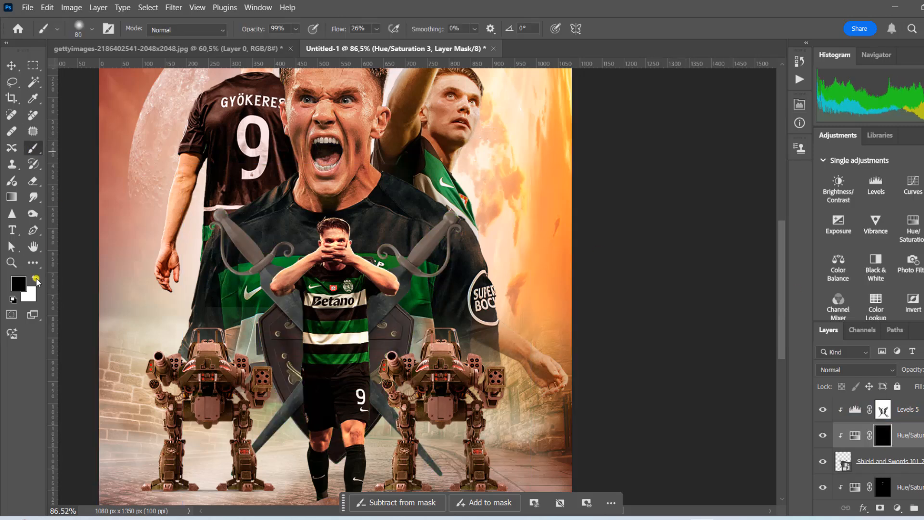
{"action": "mouse_move", "coordinate": [269, 254]}
{"action": "left_mouse_down"}
{"action": "mouse_move", "coordinate": [226, 219]}
{"action": "mouse_move", "coordinate": [303, 269]}
{"action": "mouse_move", "coordinate": [376, 276]}
{"action": "mouse_move", "coordinate": [437, 223]}
{"action": "mouse_move", "coordinate": [391, 288]}
{"action": "mouse_move", "coordinate": [294, 340]}
{"action": "left_mouse_up"}
{"action": "scroll", "coordinate": [369, 391], "scroll_direction": "down", "scroll_amount": 1}
{"action": "scroll", "coordinate": [346, 361], "scroll_direction": "up", "scroll_amount": 1}
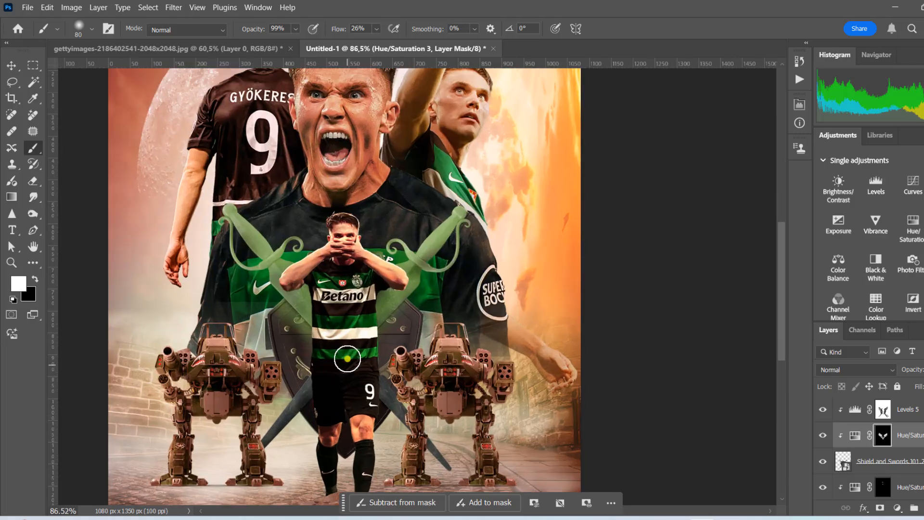
{"action": "left_click_drag", "start_coordinate": [346, 359], "coordinate": [394, 403]}
Change the swords' colorized Hue/Saturation to hue 33, saturation 60 and lightness +16 for a golden tint.
{"action": "double_click", "coordinate": [854, 435]}
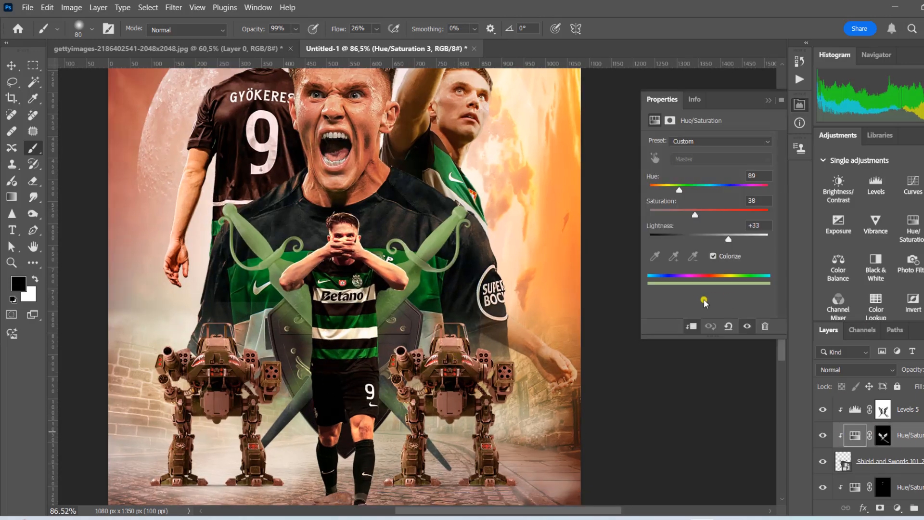
{"action": "left_click_drag", "start_coordinate": [664, 191], "coordinate": [660, 190]}
{"action": "left_click_drag", "start_coordinate": [728, 240], "coordinate": [719, 239]}
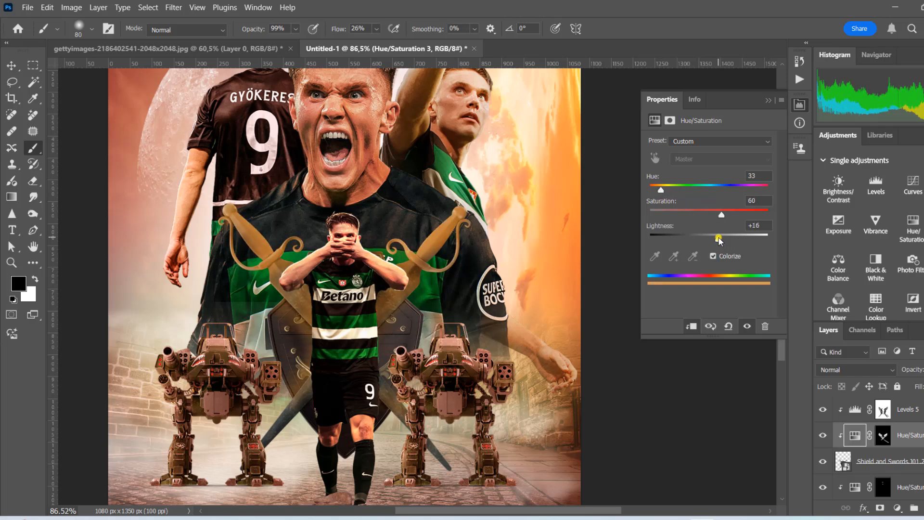
Split the underlying-layer shadow Blend If of Hue/Saturation 3 to 44 / 128 in its blending options.
{"action": "double_click", "coordinate": [917, 435]}
{"action": "left_click_drag", "start_coordinate": [650, 455], "coordinate": [676, 456]}
{"action": "left_click_drag", "start_coordinate": [696, 456], "coordinate": [727, 456]}
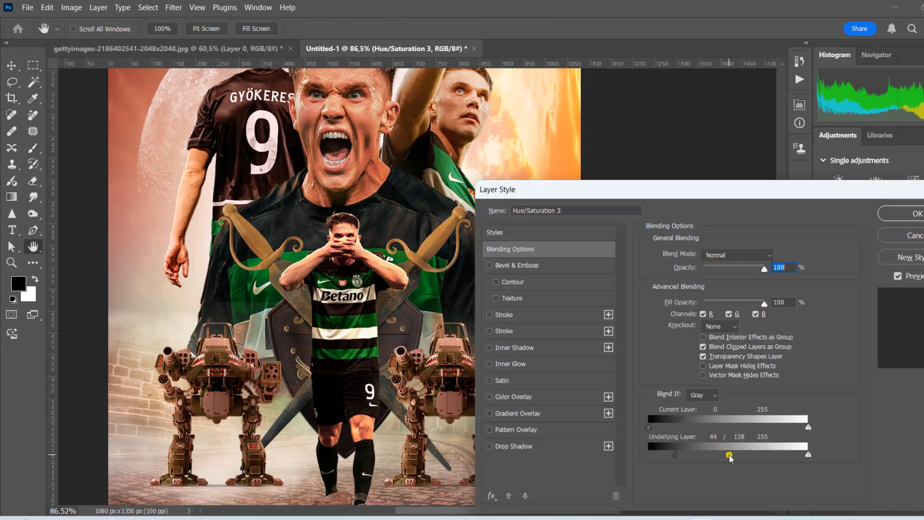
{"action": "left_click", "coordinate": [917, 214]}
{"action": "scroll", "coordinate": [645, 241], "scroll_direction": "down", "scroll_amount": 6}
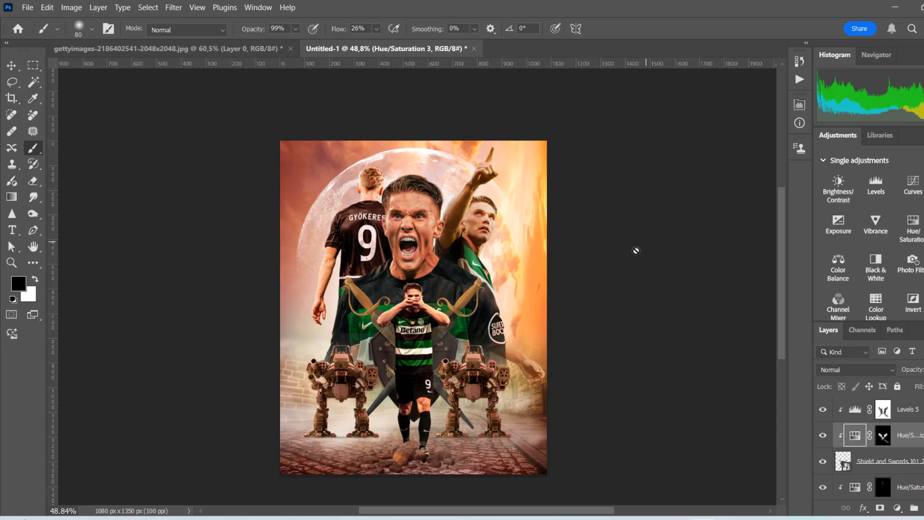
{"action": "key", "text": "v"}
{"action": "scroll", "coordinate": [490, 327], "scroll_direction": "up", "scroll_amount": 4}
{"action": "scroll", "coordinate": [489, 289], "scroll_direction": "down", "scroll_amount": 3}
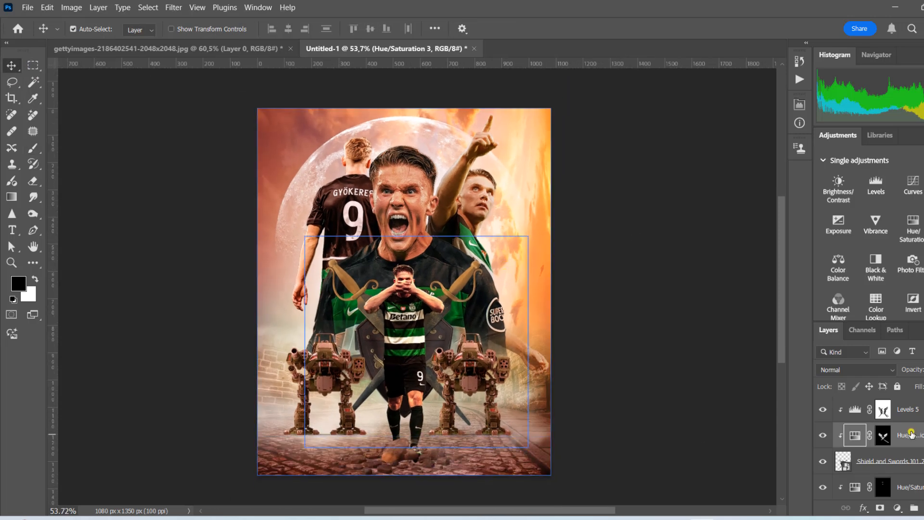
Add a Color Lookup adjustment above all layers and set its 3DLUT file to FallColors.look.
{"action": "scroll", "coordinate": [910, 434], "scroll_direction": "up", "scroll_amount": 5}
{"action": "left_click", "coordinate": [908, 410]}
{"action": "left_click", "coordinate": [898, 508]}
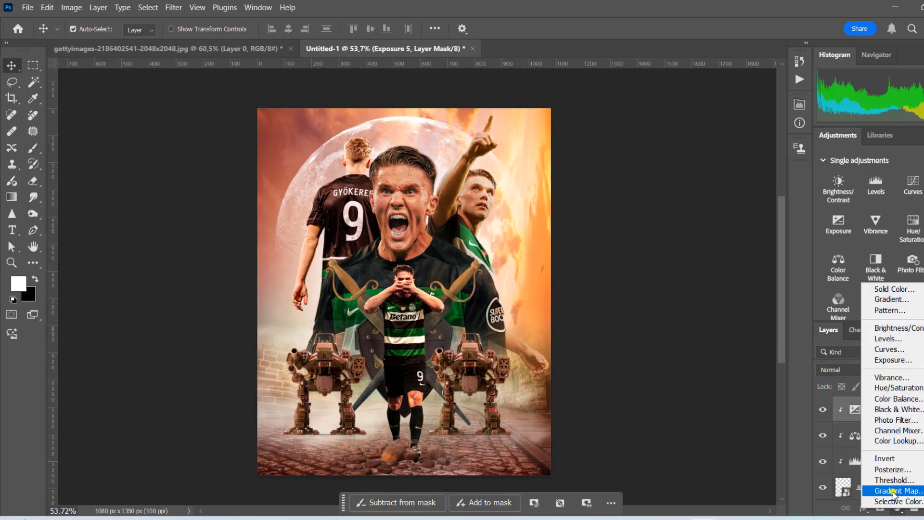
{"action": "left_click", "coordinate": [896, 442]}
{"action": "left_click", "coordinate": [729, 142]}
{"action": "left_click", "coordinate": [730, 190]}
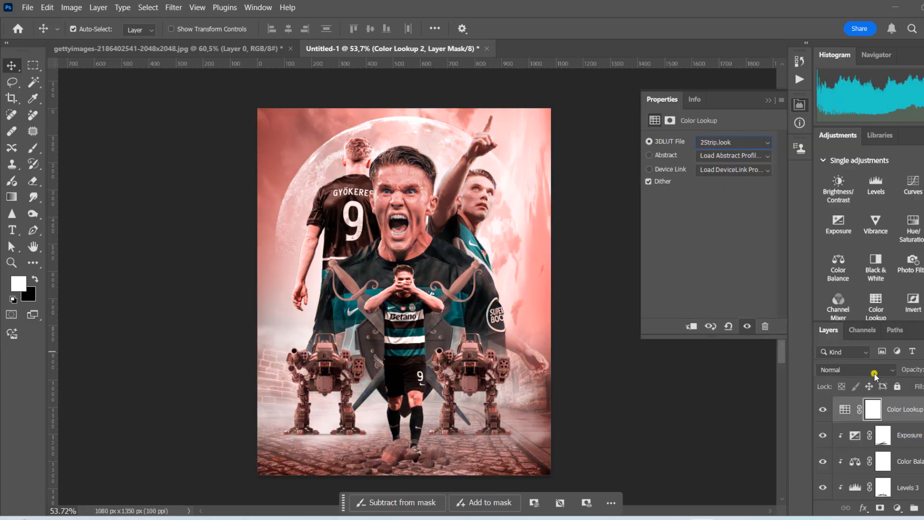
{"action": "scroll", "coordinate": [732, 146], "scroll_direction": "down", "scroll_amount": 7}
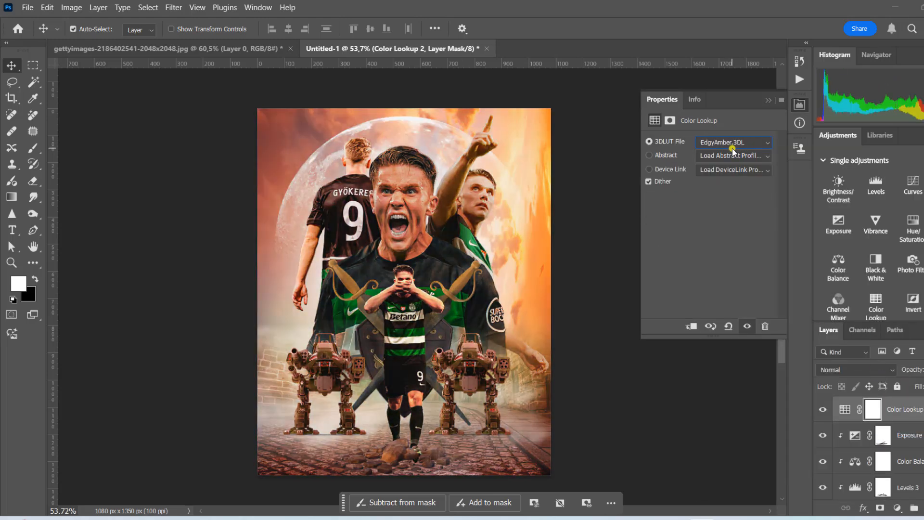
{"action": "scroll", "coordinate": [732, 147], "scroll_direction": "down", "scroll_amount": 1}
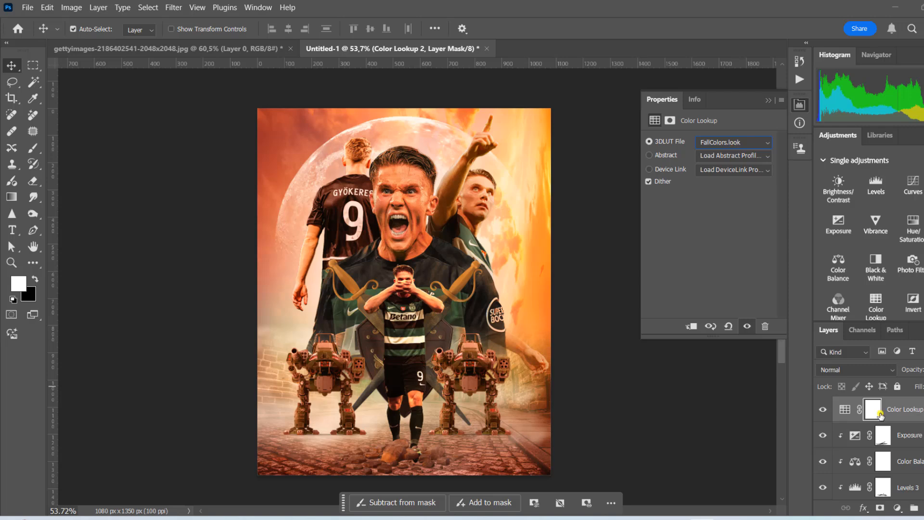
Compare the poster with and without Color Lookup 2, and raise its underlying-layer shadow Blend If to 69.
{"action": "left_click", "coordinate": [822, 409]}
{"action": "left_click", "coordinate": [823, 409]}
{"action": "double_click", "coordinate": [905, 402]}
{"action": "left_click_drag", "start_coordinate": [648, 454], "coordinate": [691, 455]}
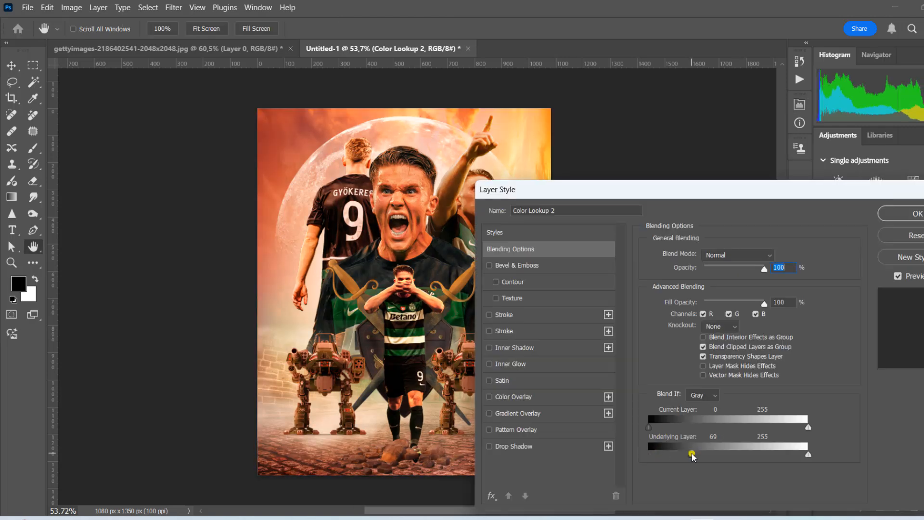
{"action": "left_click", "coordinate": [904, 213]}
Invert the Color Lookup 2 mask and paint white over the players and robots with a soft size 200 brush.
{"action": "left_click", "coordinate": [873, 409]}
{"action": "key", "text": "ctrl+i"}
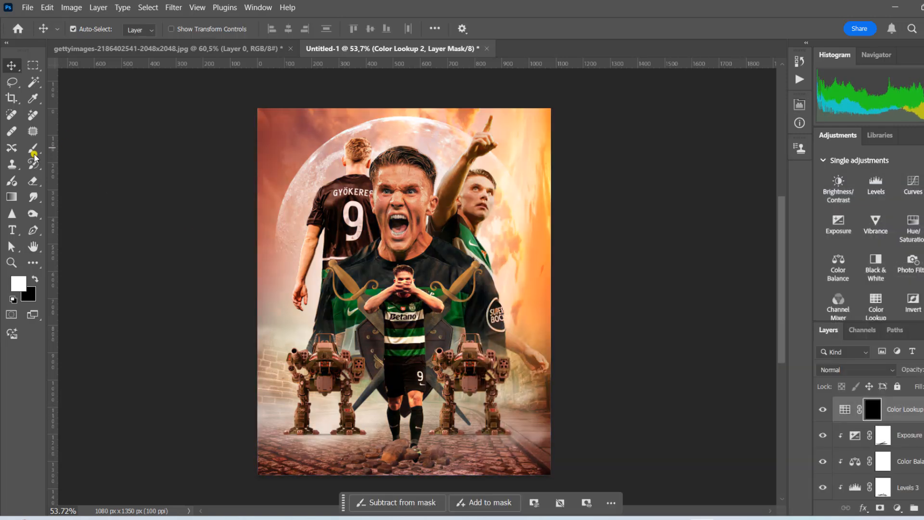
{"action": "left_click", "coordinate": [33, 149]}
{"action": "scroll", "coordinate": [358, 202], "scroll_direction": "up", "scroll_amount": 4}
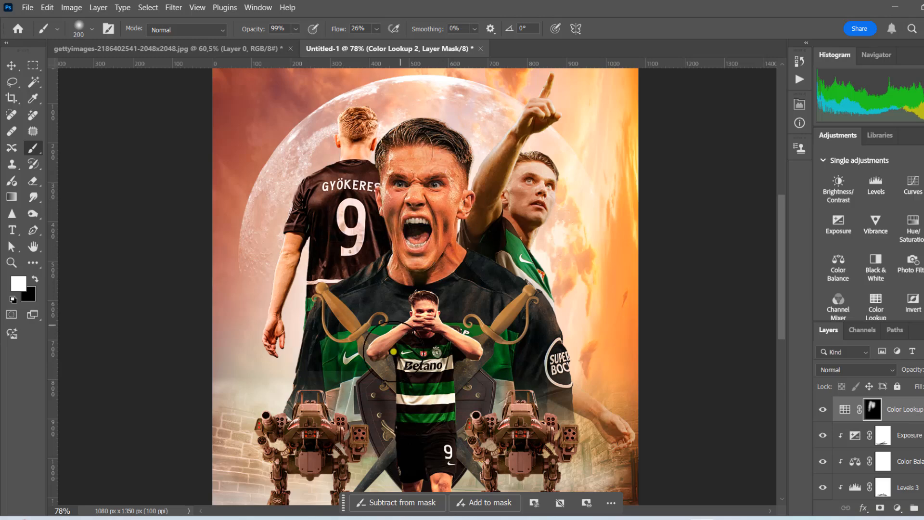
{"action": "left_click_drag", "start_coordinate": [553, 254], "coordinate": [534, 246]}
{"action": "scroll", "coordinate": [572, 407], "scroll_direction": "down", "scroll_amount": 2}
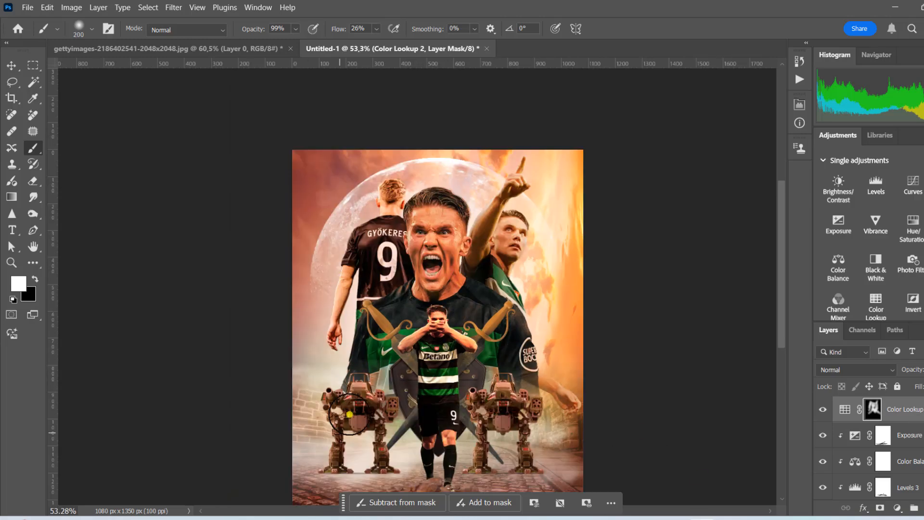
{"action": "scroll", "coordinate": [456, 476], "scroll_direction": "down", "scroll_amount": 1}
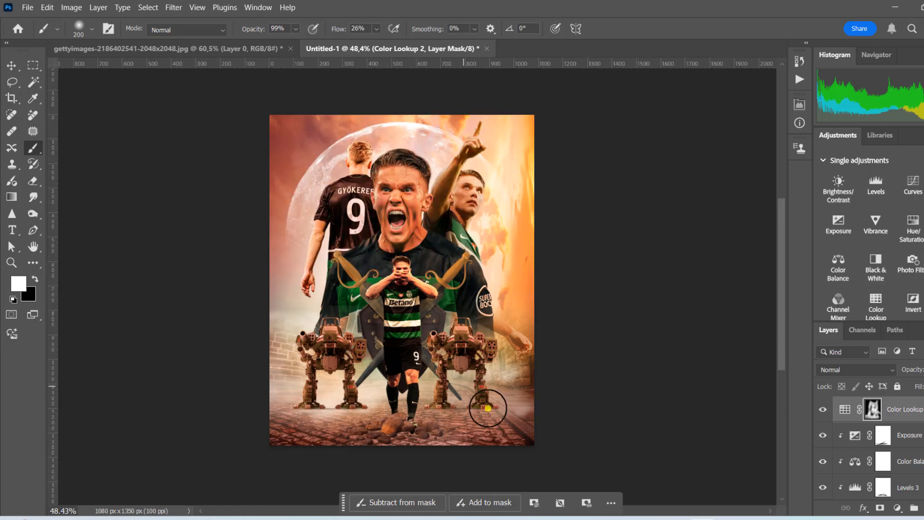
Add another Color Lookup adjustment on top with FoggyNight.3DL, set it to Soft Light and lower its opacity.
{"action": "left_click", "coordinate": [897, 507]}
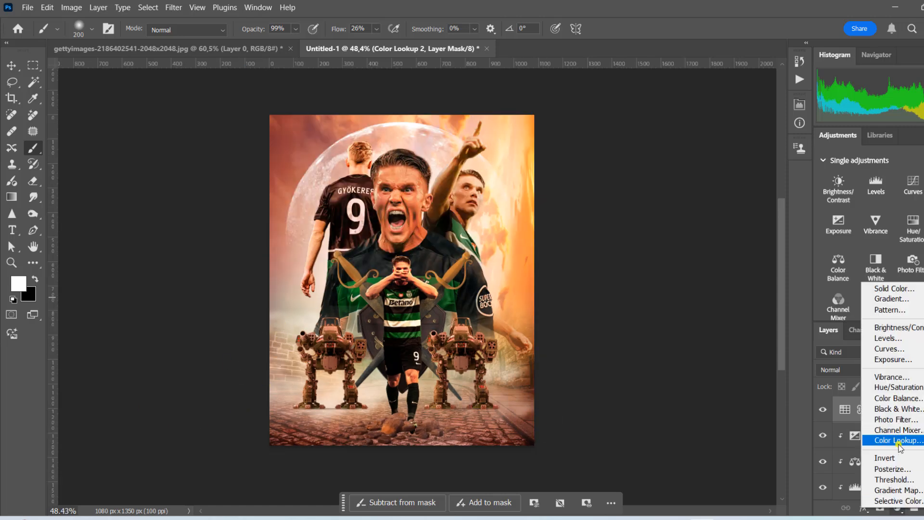
{"action": "left_click", "coordinate": [873, 439]}
{"action": "left_click", "coordinate": [733, 142]}
{"action": "left_click", "coordinate": [740, 308]}
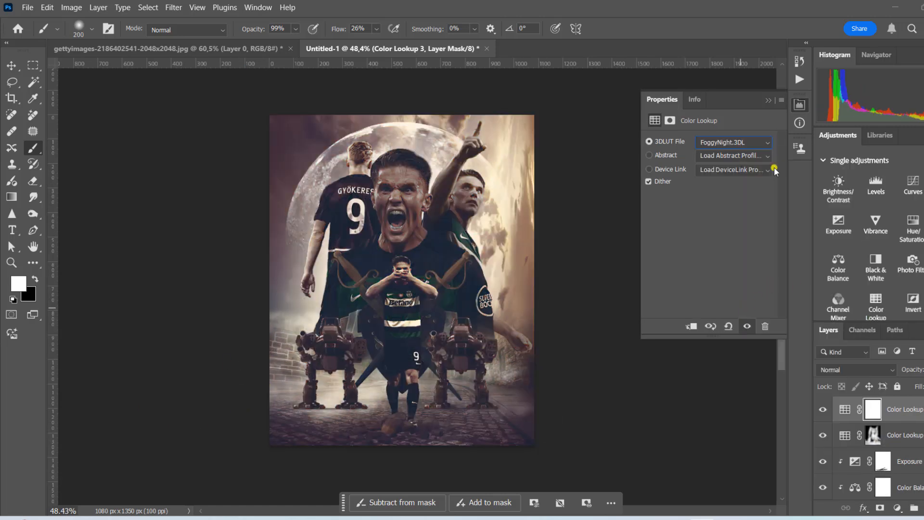
{"action": "left_click", "coordinate": [856, 370]}
{"action": "left_click", "coordinate": [838, 331]}
{"action": "key", "text": "v"}
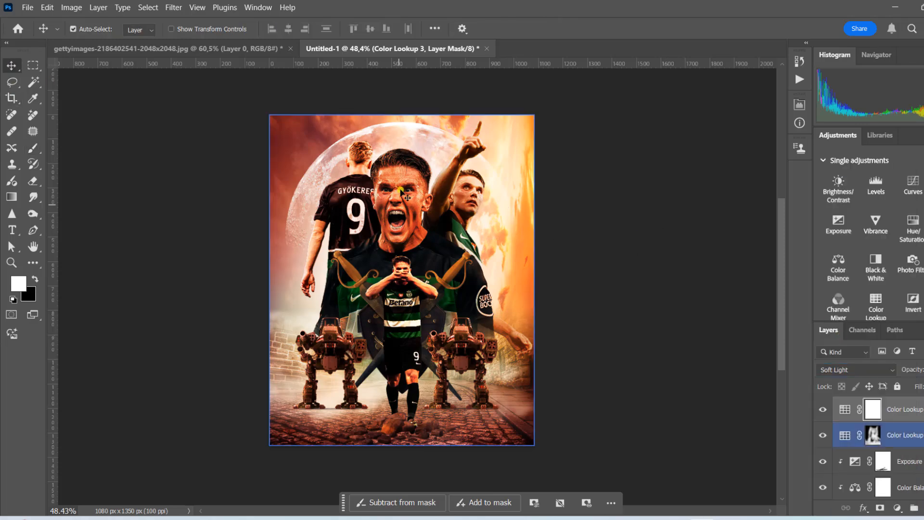
{"action": "scroll", "coordinate": [401, 192], "scroll_direction": "up", "scroll_amount": 7}
{"action": "left_click", "coordinate": [823, 410]}
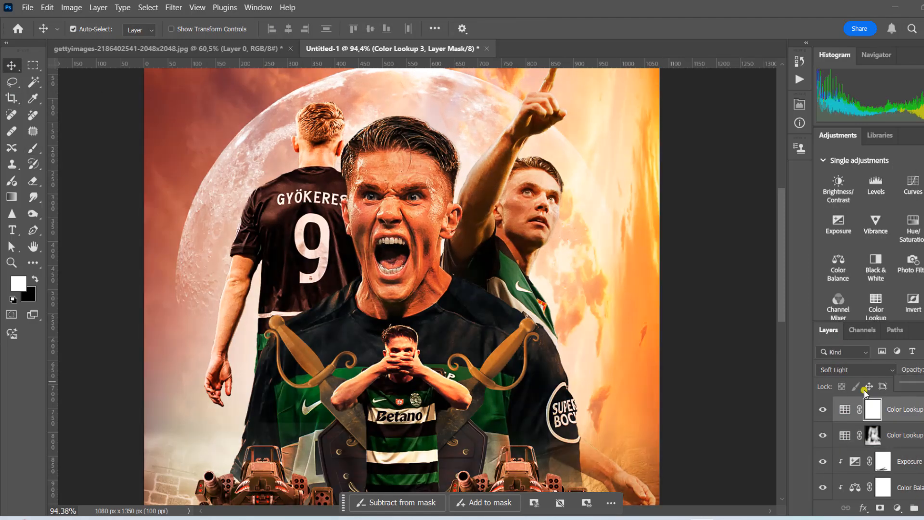
{"action": "left_click", "coordinate": [824, 410]}
Paint black on the Color Lookup 3 mask with a soft size 200 brush to reduce the effect on the upper players.
{"action": "scroll", "coordinate": [328, 276], "scroll_direction": "down", "scroll_amount": 4}
{"action": "left_click_drag", "start_coordinate": [328, 276], "coordinate": [284, 214]}
{"action": "key", "text": "x"}
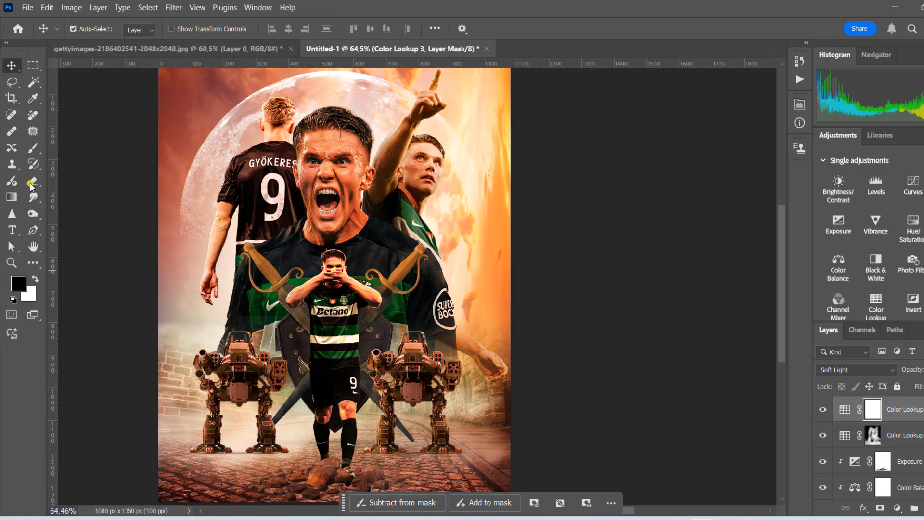
{"action": "key", "text": "b"}
{"action": "left_click_drag", "start_coordinate": [445, 85], "coordinate": [435, 102]}
{"action": "scroll", "coordinate": [458, 270], "scroll_direction": "down", "scroll_amount": 3}
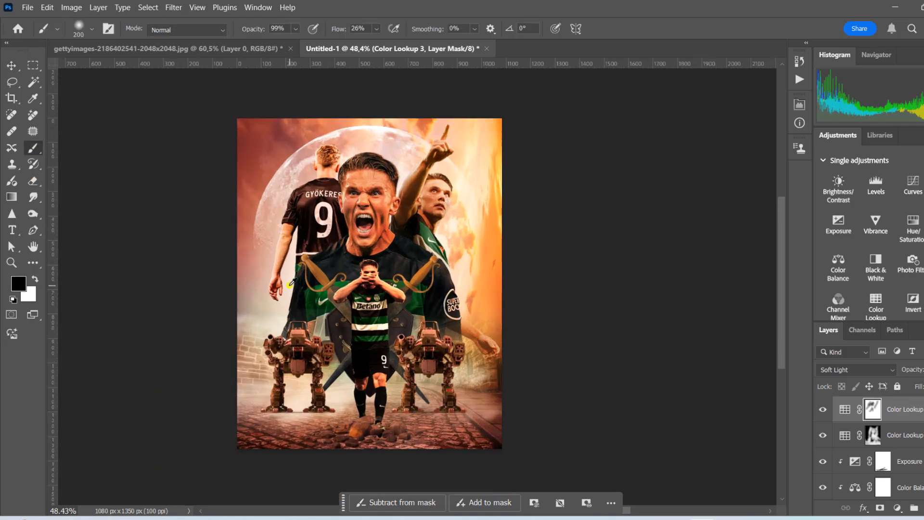
{"action": "scroll", "coordinate": [294, 284], "scroll_direction": "up", "scroll_amount": 2}
{"action": "key", "text": "v"}
Stamp all visible layers into a new top layer and open it in the Camera Raw Filter.
{"action": "scroll", "coordinate": [260, 192], "scroll_direction": "down", "scroll_amount": 1}
{"action": "scroll", "coordinate": [245, 210], "scroll_direction": "up", "scroll_amount": 1}
{"action": "scroll", "coordinate": [288, 231], "scroll_direction": "down", "scroll_amount": 1}
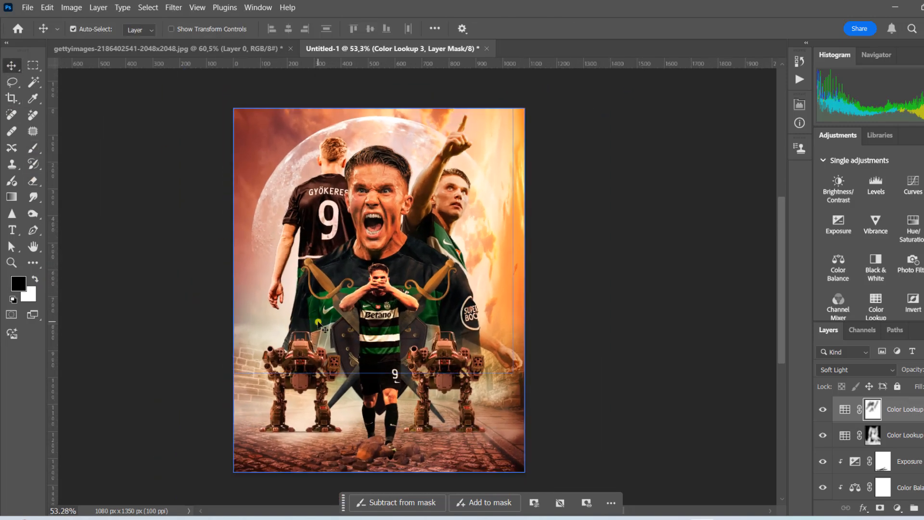
{"action": "key", "text": "ctrl+shift+alt+e"}
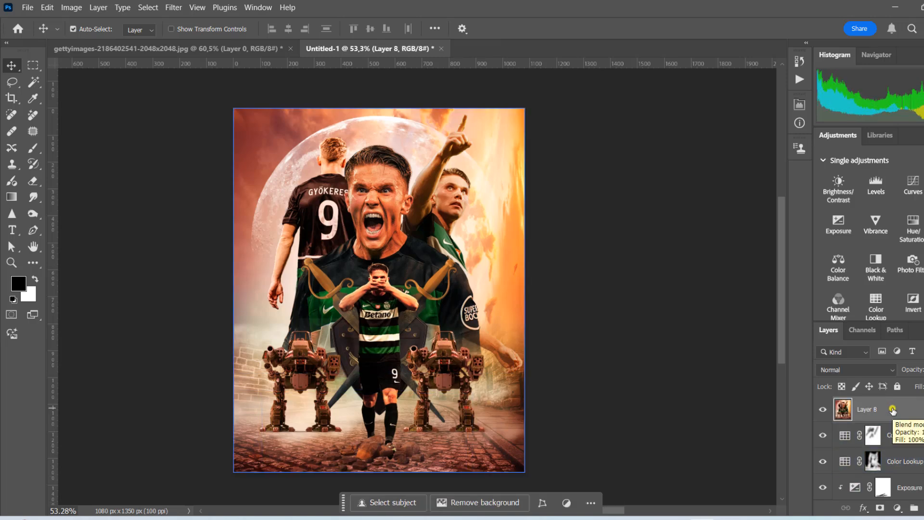
{"action": "left_click", "coordinate": [176, 8]}
{"action": "left_click", "coordinate": [207, 96]}
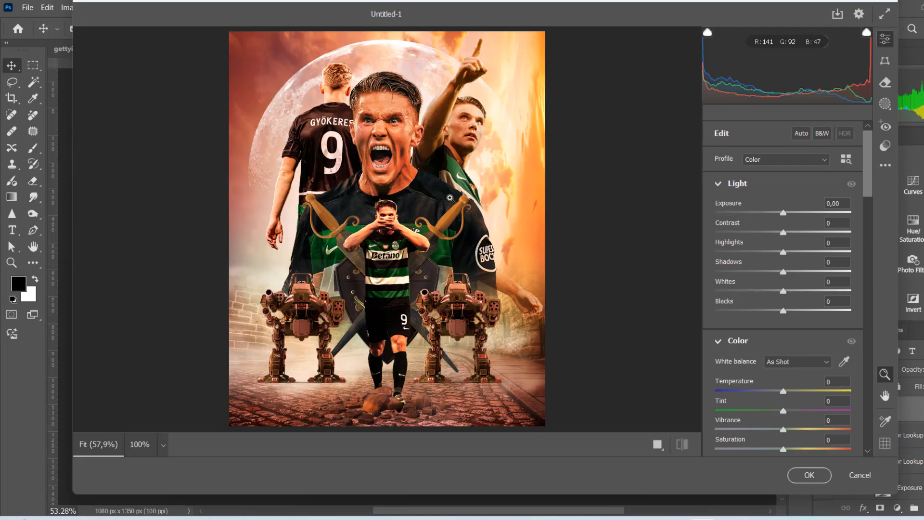
Set whites to -10, blacks to +10, temperature to -3, vibrance to +7 and vignette to -18.
{"action": "scroll", "coordinate": [801, 346], "scroll_direction": "down", "scroll_amount": 2}
{"action": "left_click_drag", "start_coordinate": [784, 291], "coordinate": [781, 315]}
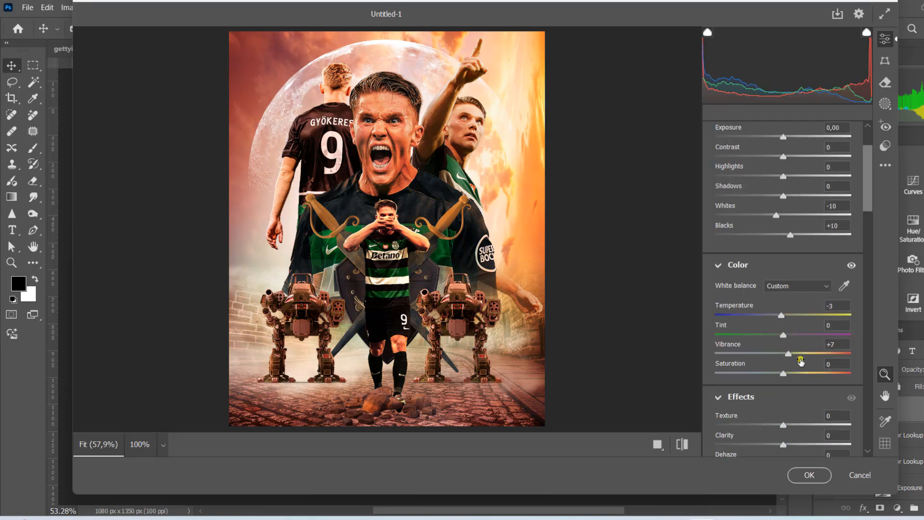
{"action": "scroll", "coordinate": [801, 361], "scroll_direction": "down", "scroll_amount": 3}
{"action": "left_click_drag", "start_coordinate": [783, 259], "coordinate": [771, 261]}
Adjust the red, green and blue channel curves with one point each, placing the blue point at input 30, output 31.
{"action": "scroll", "coordinate": [772, 259], "scroll_direction": "down", "scroll_amount": 1}
{"action": "left_click", "coordinate": [774, 250]}
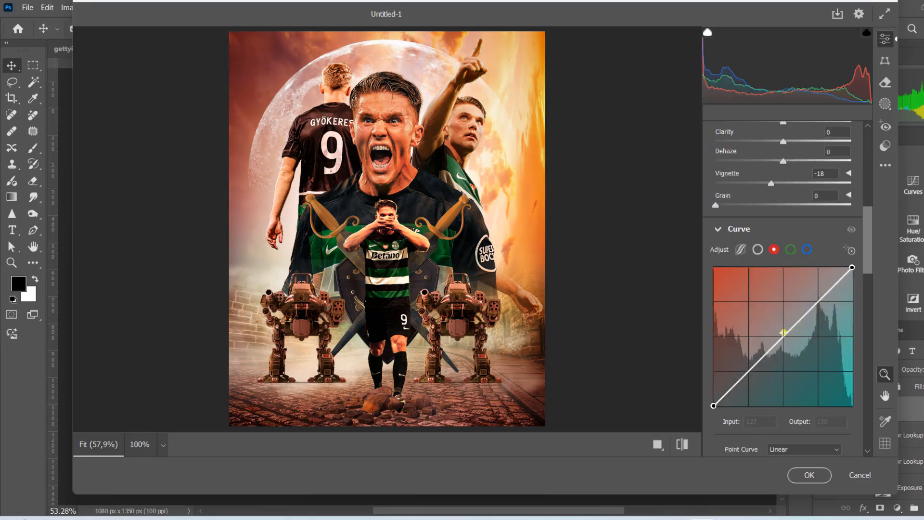
{"action": "left_click_drag", "start_coordinate": [783, 332], "coordinate": [782, 330]}
{"action": "left_click", "coordinate": [791, 251]}
{"action": "left_click_drag", "start_coordinate": [749, 377], "coordinate": [730, 388]}
{"action": "left_click", "coordinate": [808, 252]}
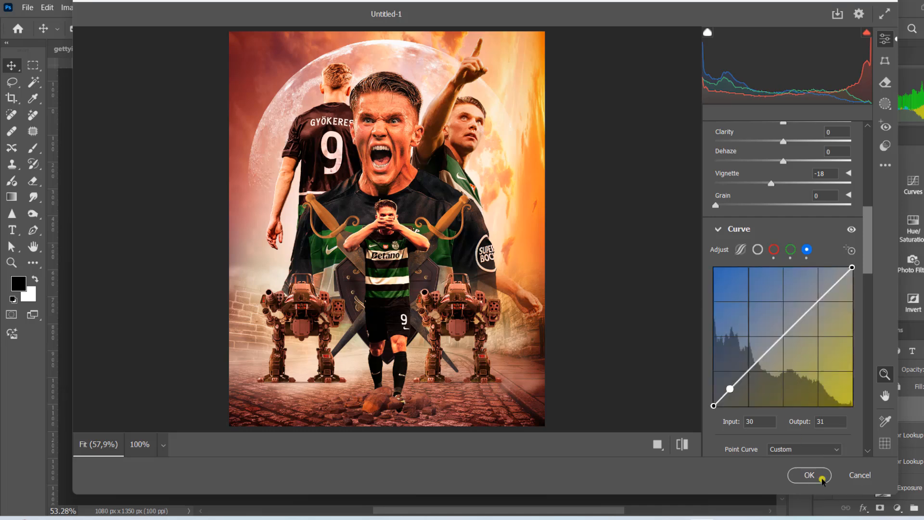
Set the HSL luminance of reds to -15, yellows to -21, greens to -38 and magentas to -4.
{"action": "scroll", "coordinate": [785, 197], "scroll_direction": "down", "scroll_amount": 10}
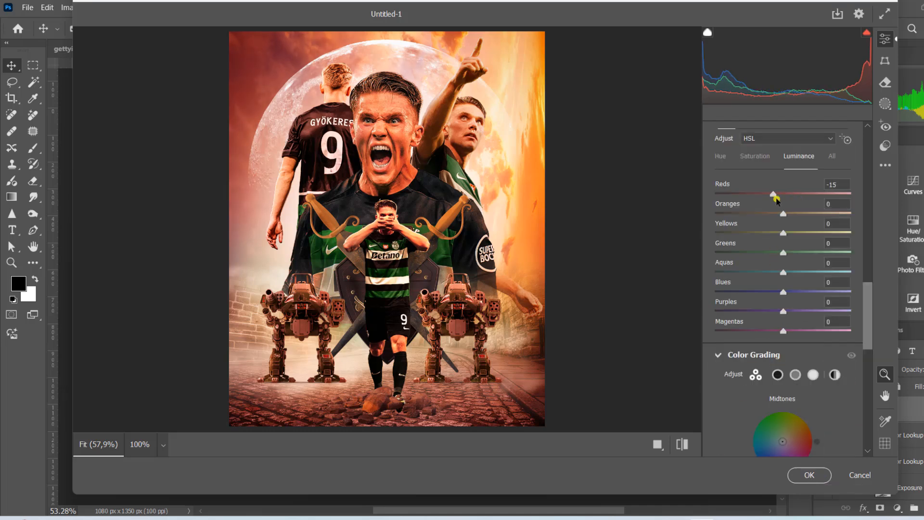
{"action": "left_click_drag", "start_coordinate": [771, 234], "coordinate": [758, 255]}
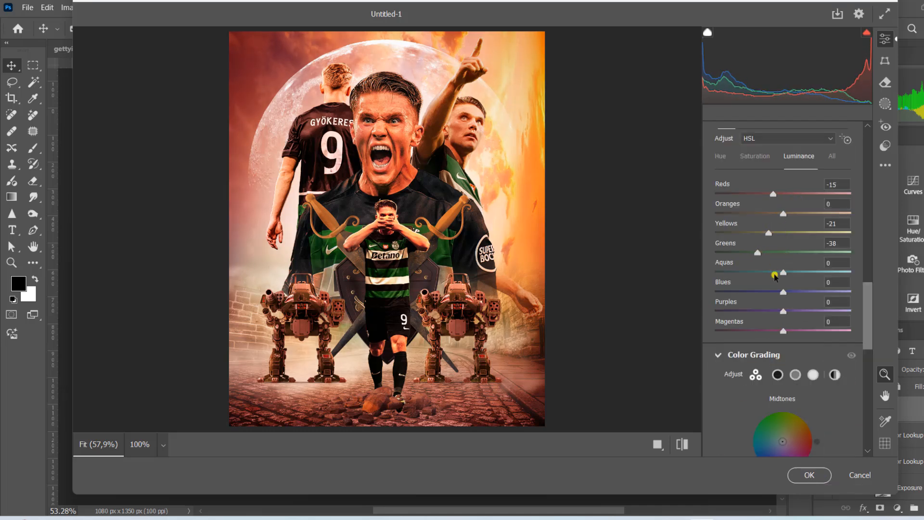
{"action": "left_click_drag", "start_coordinate": [784, 336], "coordinate": [781, 335]}
Grade the midtones to hue 52, saturation 27, tint the shadows slightly orange, set sharpening to 14 and apply the Camera Raw filter.
{"action": "scroll", "coordinate": [779, 346], "scroll_direction": "down", "scroll_amount": 4}
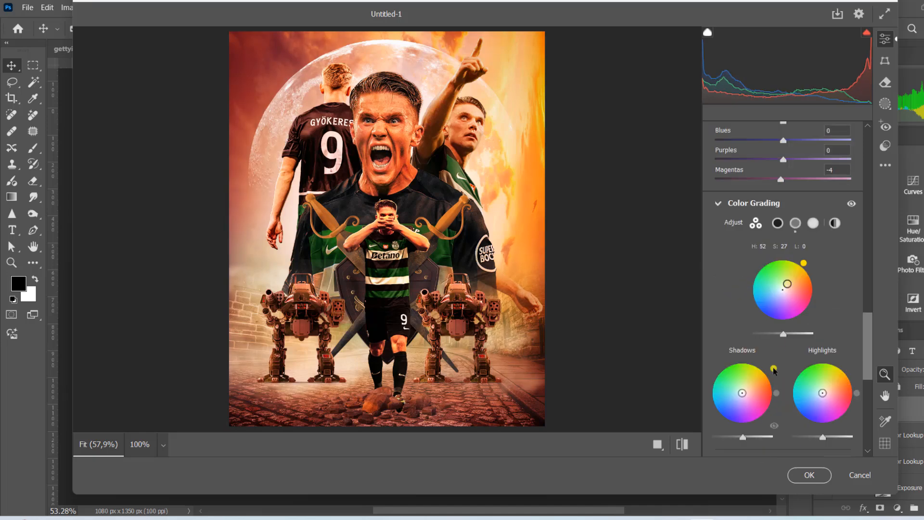
{"action": "scroll", "coordinate": [829, 375], "scroll_direction": "down", "scroll_amount": 3}
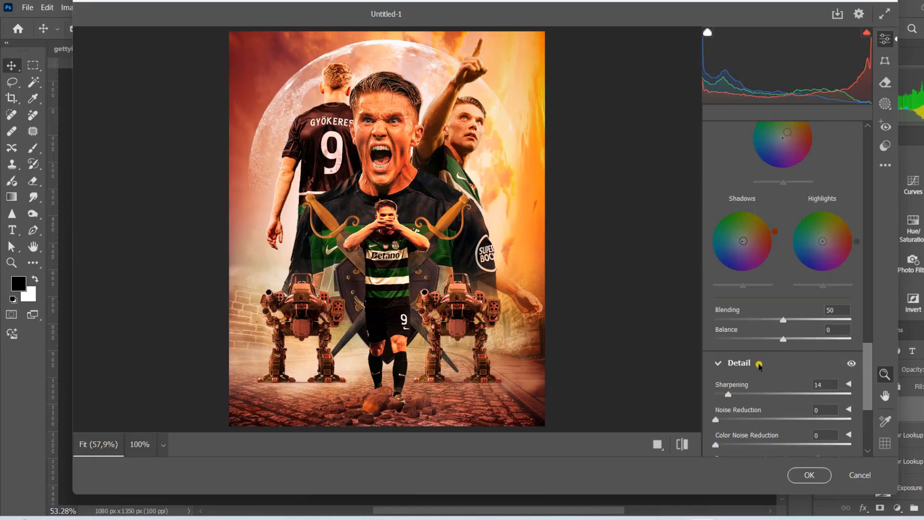
{"action": "scroll", "coordinate": [760, 366], "scroll_direction": "down", "scroll_amount": 2}
{"action": "scroll", "coordinate": [750, 361], "scroll_direction": "down", "scroll_amount": 3}
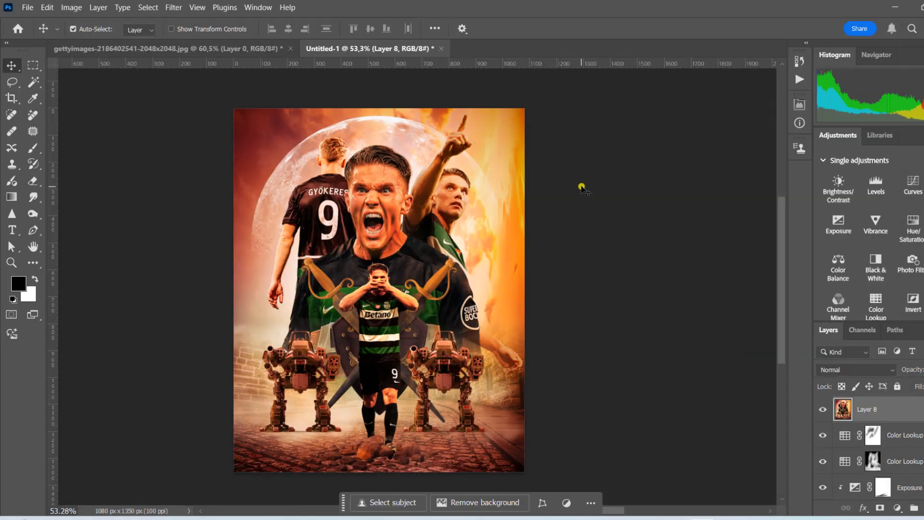
{"action": "left_click", "coordinate": [808, 474]}
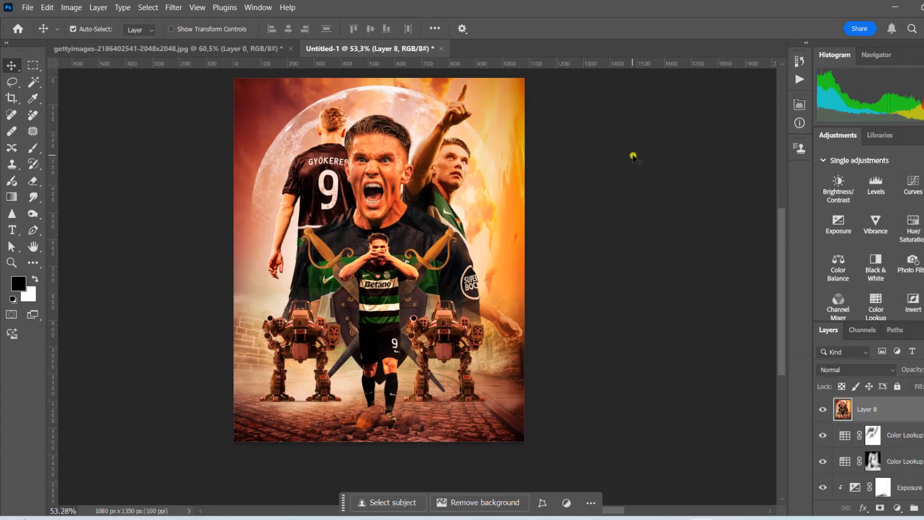
{"action": "scroll", "coordinate": [543, 157], "scroll_direction": "up", "scroll_amount": 3}
{"action": "scroll", "coordinate": [559, 160], "scroll_direction": "down", "scroll_amount": 3}
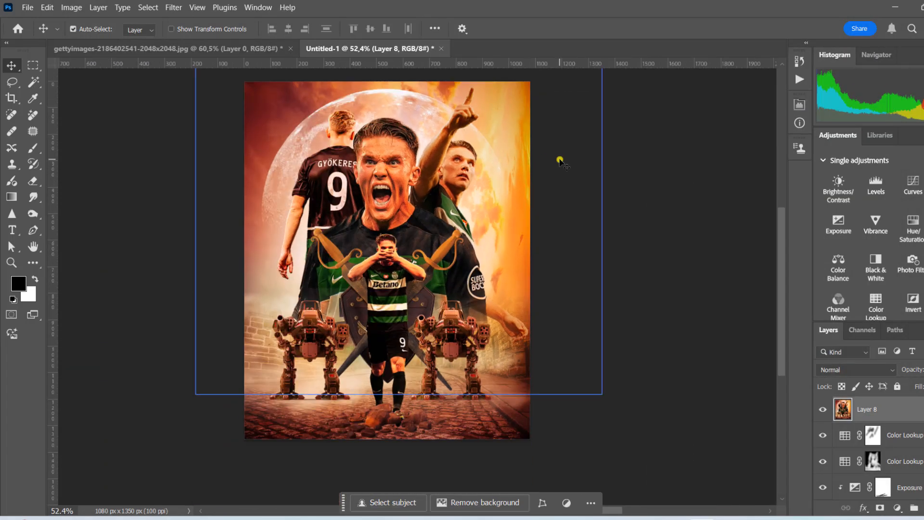
Duplicate the graded poster layer and open the copy in the Camera Raw filter.
{"action": "scroll", "coordinate": [559, 161], "scroll_direction": "down", "scroll_amount": 1}
{"action": "scroll", "coordinate": [243, 144], "scroll_direction": "up", "scroll_amount": 1}
{"action": "left_click_drag", "start_coordinate": [433, 171], "coordinate": [471, 180]}
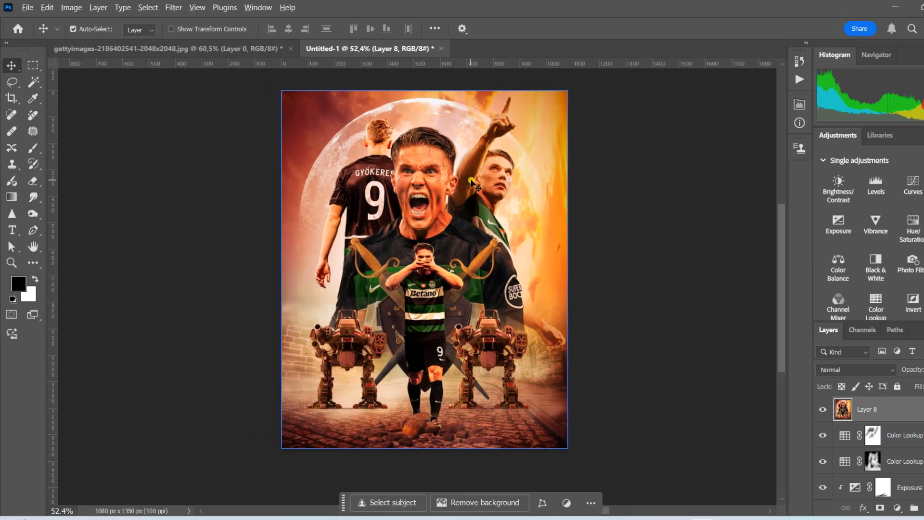
{"action": "scroll", "coordinate": [471, 181], "scroll_direction": "up", "scroll_amount": 1}
{"action": "key", "text": "ctrl+j"}
{"action": "left_click", "coordinate": [181, 7]}
{"action": "left_click", "coordinate": [219, 98]}
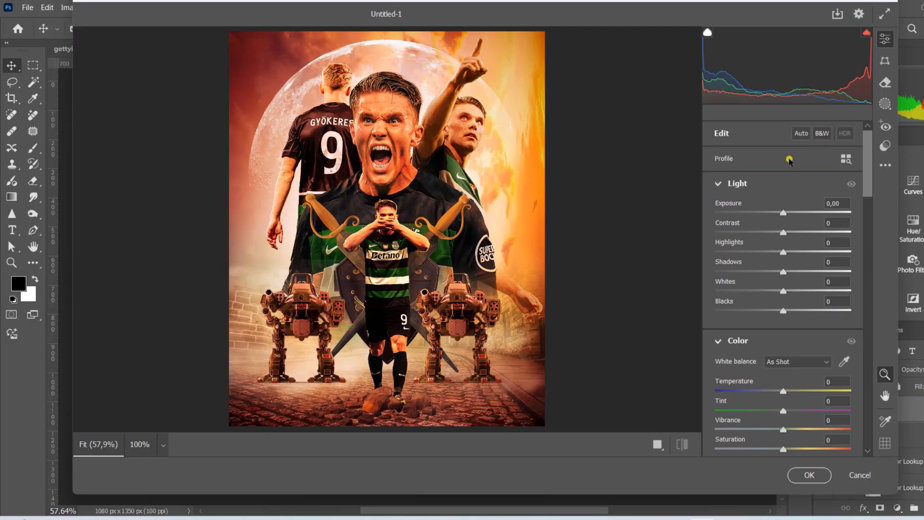
Choose the Artistic 07 profile at amount 100 and apply the Camera Raw filter.
{"action": "left_click", "coordinate": [789, 160]}
{"action": "left_click", "coordinate": [788, 202]}
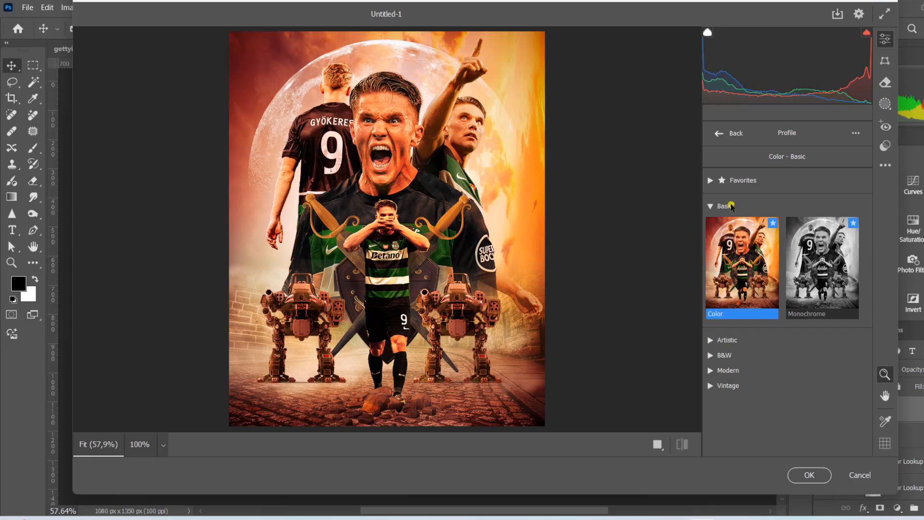
{"action": "left_click", "coordinate": [710, 340]}
{"action": "scroll", "coordinate": [811, 388], "scroll_direction": "down", "scroll_amount": 2}
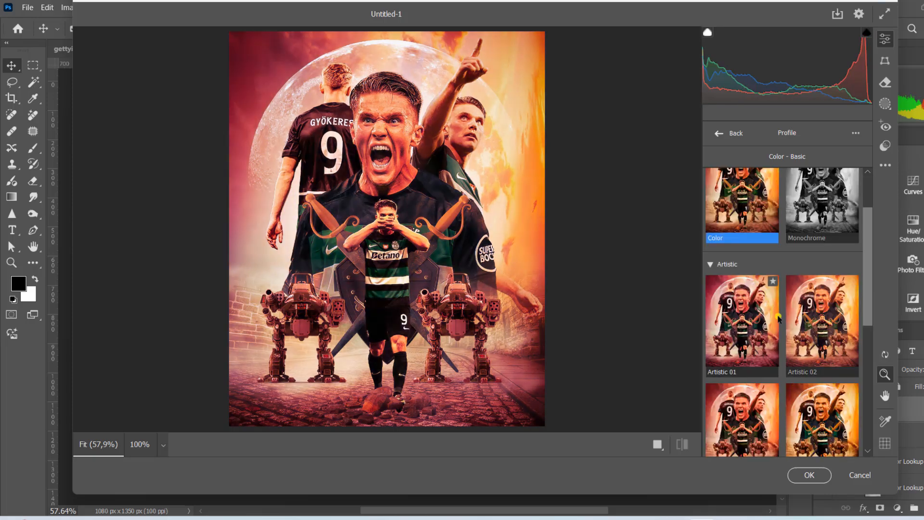
{"action": "scroll", "coordinate": [811, 388], "scroll_direction": "down", "scroll_amount": 3}
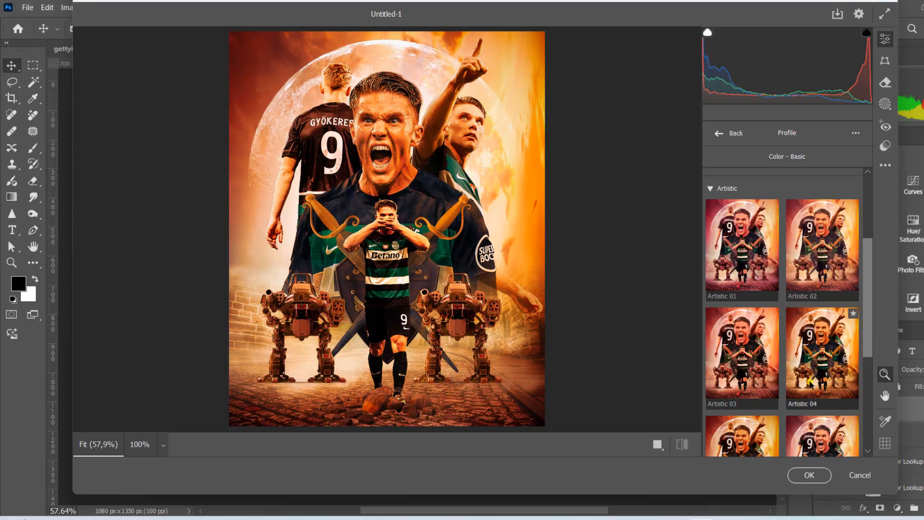
{"action": "scroll", "coordinate": [759, 389], "scroll_direction": "down", "scroll_amount": 2}
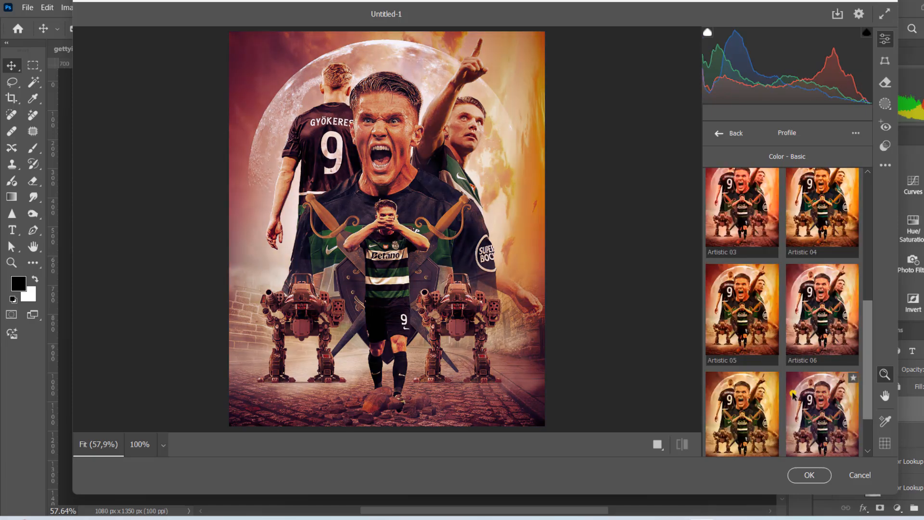
{"action": "left_click", "coordinate": [763, 394]}
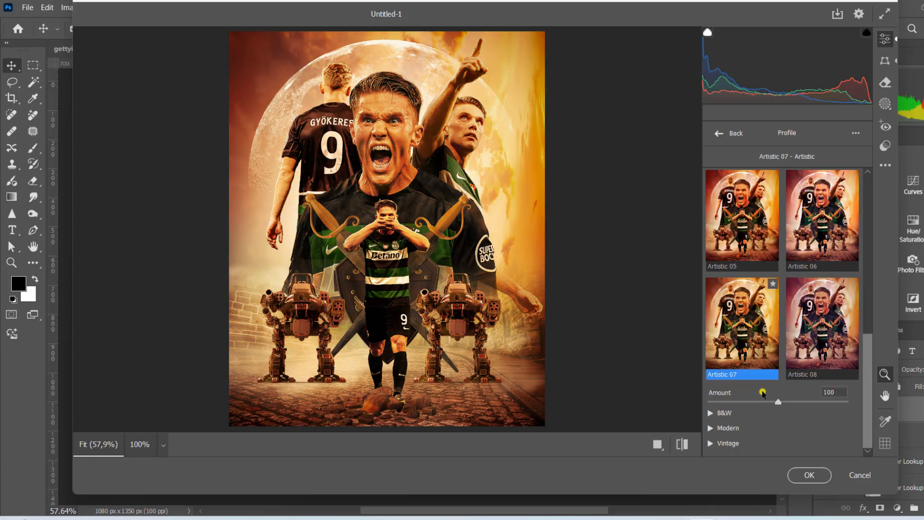
{"action": "left_click", "coordinate": [810, 475]}
Compare the poster with and without the new profile by toggling the copied layer's visibility.
{"action": "scroll", "coordinate": [810, 472], "scroll_direction": "down", "scroll_amount": 1}
{"action": "left_click", "coordinate": [825, 411]}
{"action": "left_click", "coordinate": [824, 412]}
{"action": "left_click", "coordinate": [825, 412]}
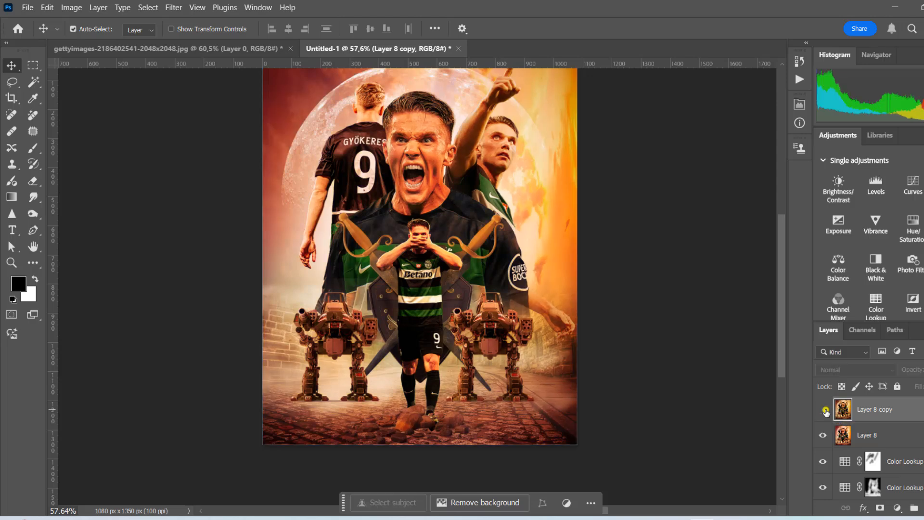
{"action": "left_click", "coordinate": [825, 412]}
{"action": "scroll", "coordinate": [584, 212], "scroll_direction": "up", "scroll_amount": 1, "text": "alt"}
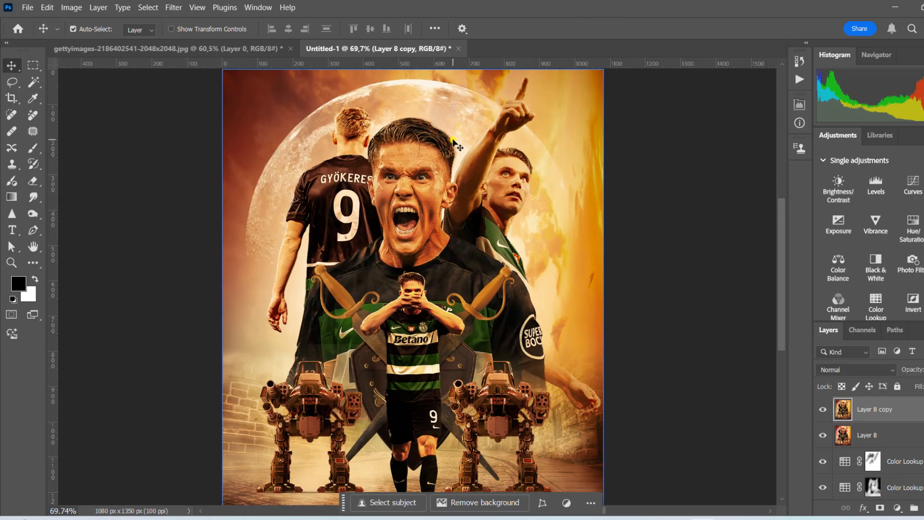
Add a white (ffffff) Solid Color fill layer on top and set its blend mode to Linear Dodge (Add).
{"action": "left_click", "coordinate": [896, 507]}
{"action": "left_click", "coordinate": [837, 285]}
{"action": "left_click_drag", "start_coordinate": [659, 258], "coordinate": [538, 244]}
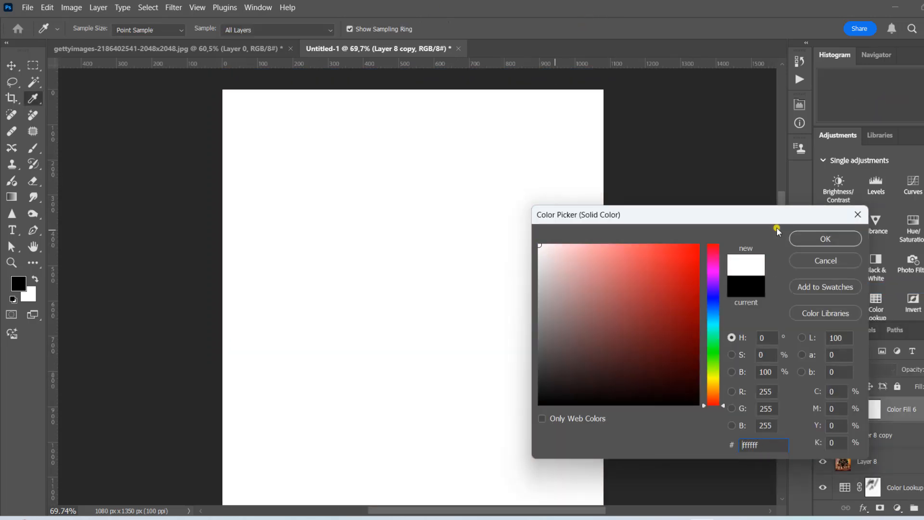
{"action": "left_click", "coordinate": [814, 237]}
{"action": "left_click", "coordinate": [855, 369]}
{"action": "left_click", "coordinate": [848, 291]}
Split the Underlying Layer black slider in the white fill layer's Blend If options to protect the dark areas.
{"action": "mouse_move", "coordinate": [880, 408]}
{"action": "left_mouse_down"}
{"action": "mouse_move", "coordinate": [903, 435]}
{"action": "mouse_move", "coordinate": [923, 506]}
{"action": "left_mouse_up"}
{"action": "double_click", "coordinate": [896, 395]}
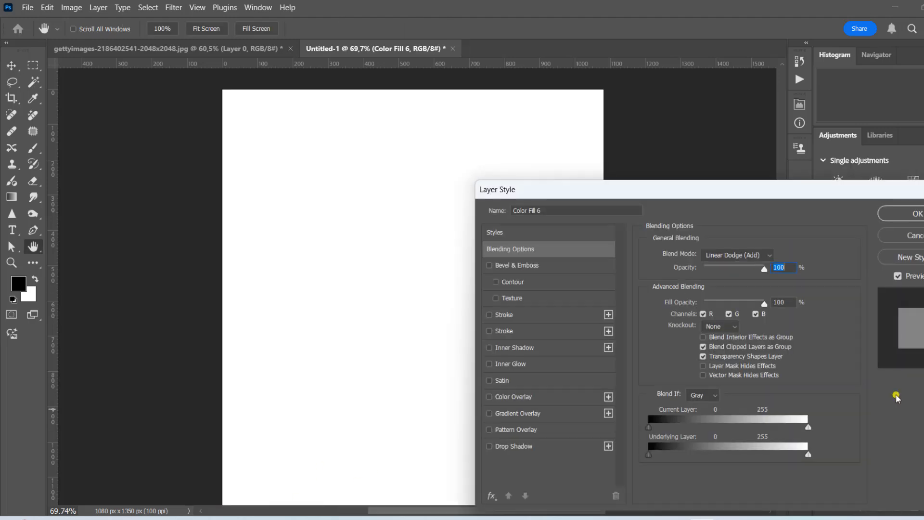
{"action": "mouse_move", "coordinate": [648, 454]}
{"action": "left_mouse_down"}
{"action": "mouse_move", "coordinate": [685, 454]}
{"action": "mouse_move", "coordinate": [648, 455]}
{"action": "left_mouse_up"}
{"action": "left_click_drag", "start_coordinate": [685, 454], "coordinate": [731, 455]}
{"action": "key", "text": "Return"}
Invert the white fill layer's mask to black and switch to the Brush tool with white as foreground color.
{"action": "left_click", "coordinate": [880, 410]}
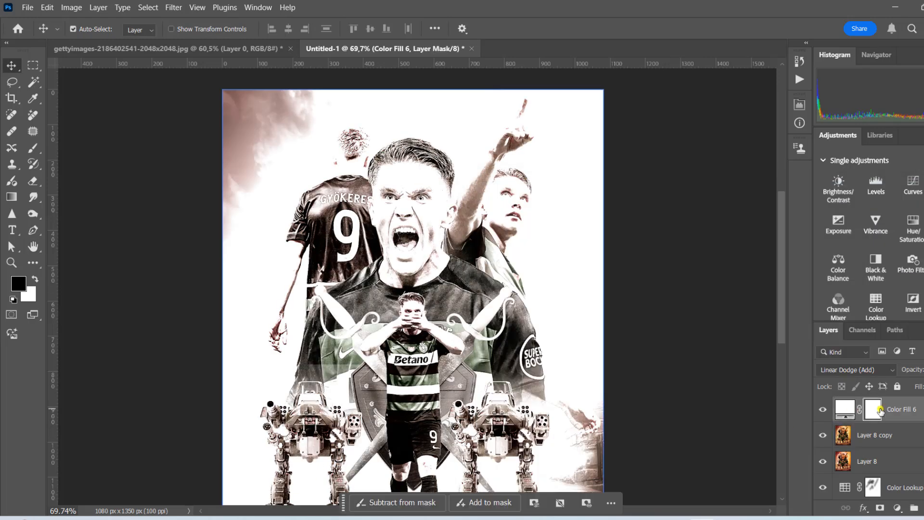
{"action": "key", "text": "ctrl+i"}
{"action": "key", "text": "b"}
{"action": "key", "text": "x"}
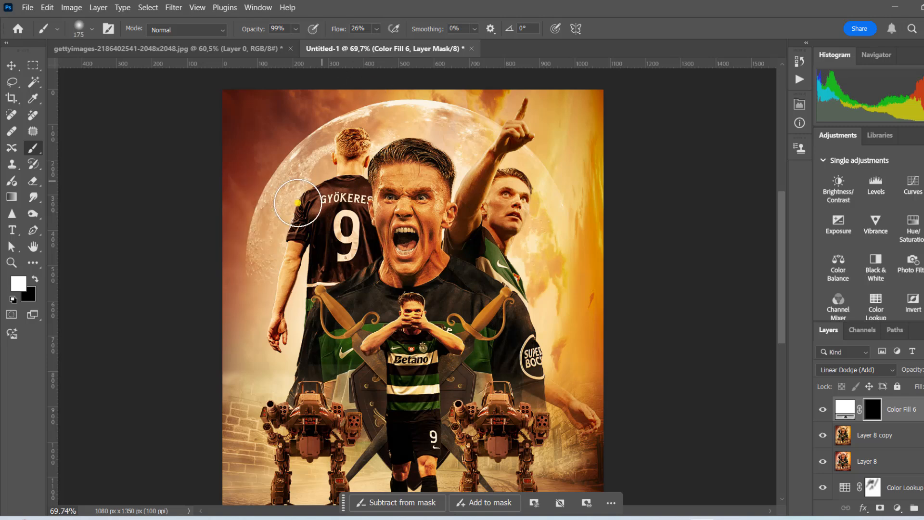
Reduce the brush size to 60, undo the test stroke on the moon's edge, and set opacity to 5% and flow to 58%.
{"action": "key", "text": "bracketleft"}
{"action": "key", "text": "bracketleft"}
{"action": "key", "text": "bracketleft"}
{"action": "key", "text": "bracketleft"}
{"action": "key", "text": "bracketleft"}
{"action": "key", "text": "bracketleft"}
{"action": "key", "text": "bracketleft"}
{"action": "left_click_drag", "start_coordinate": [253, 268], "coordinate": [272, 208]}
{"action": "key", "text": "ctrl+z"}
{"action": "key", "text": "shift+5"}
{"action": "key", "text": "shift+8"}
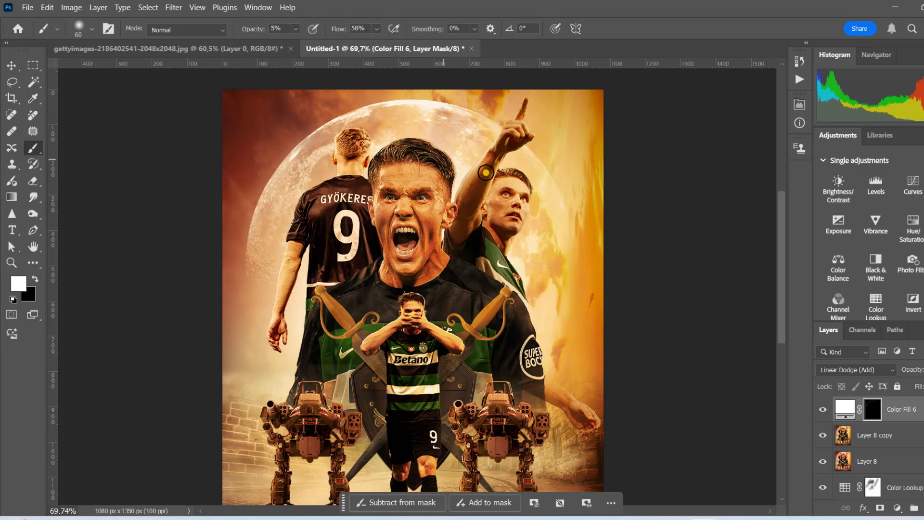
Paint subtle highlights across the poster's figures on the white fill layer's mask.
{"action": "scroll", "coordinate": [356, 204], "scroll_direction": "down", "scroll_amount": 4}
{"action": "scroll", "coordinate": [306, 269], "scroll_direction": "up", "scroll_amount": 4}
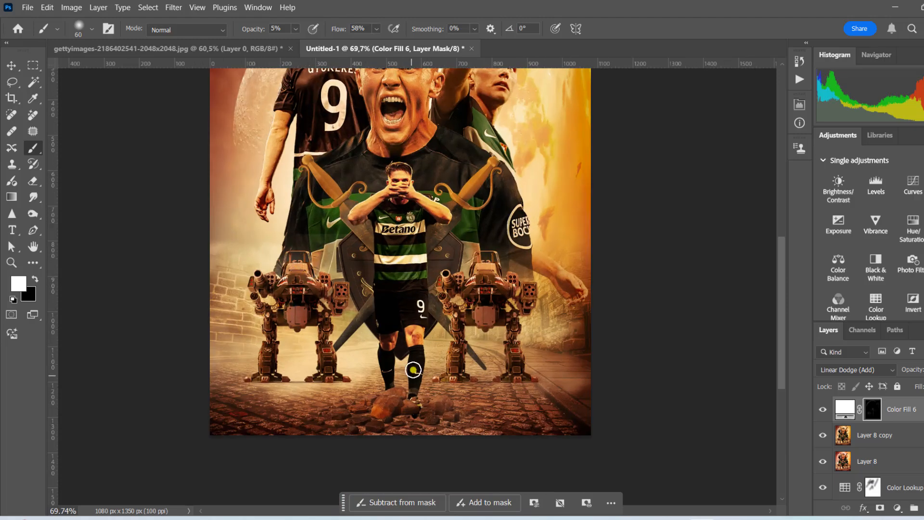
{"action": "scroll", "coordinate": [564, 385], "scroll_direction": "down", "scroll_amount": 4}
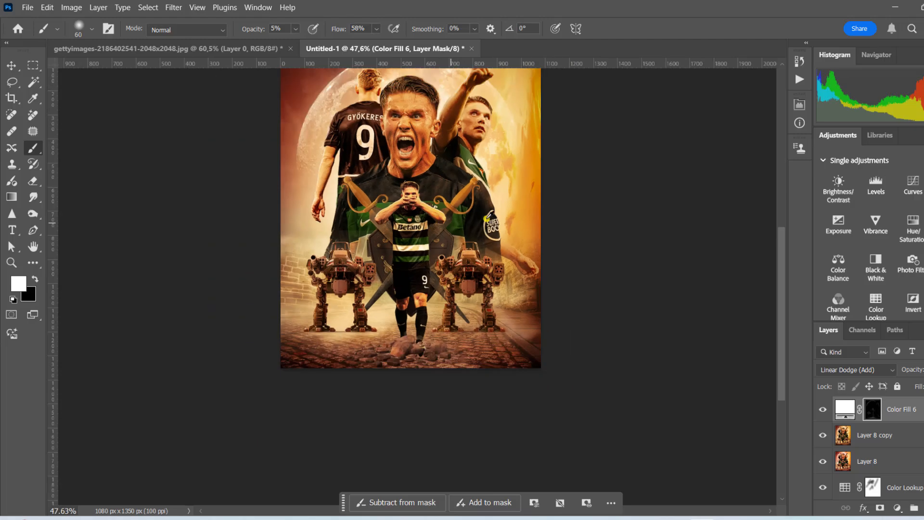
{"action": "scroll", "coordinate": [375, 171], "scroll_direction": "up", "scroll_amount": 4}
{"action": "scroll", "coordinate": [539, 279], "scroll_direction": "down", "scroll_amount": 2}
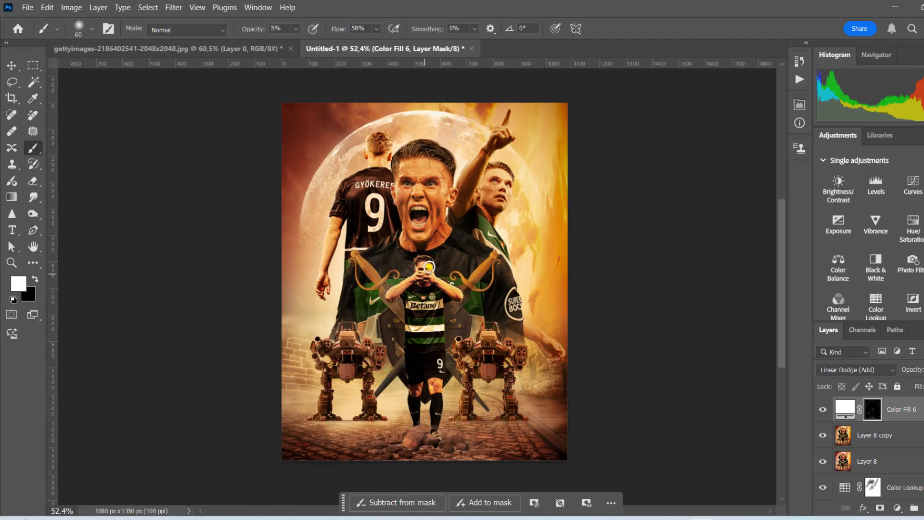
Stamp all visible layers into a new top layer and apply Unsharp Mask with amount 100%, radius 2.0 pixels and threshold 1.
{"action": "key", "text": "ctrl+shift+alt+n"}
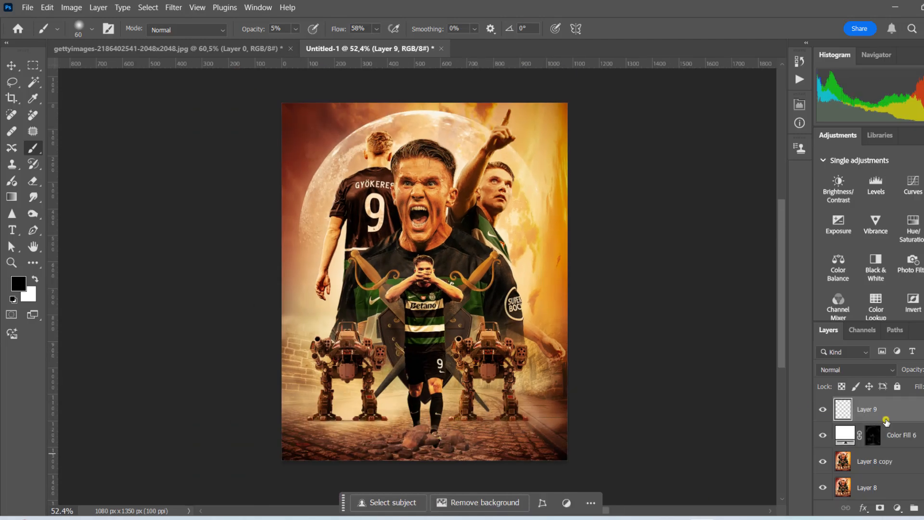
{"action": "left_click", "coordinate": [173, 7]}
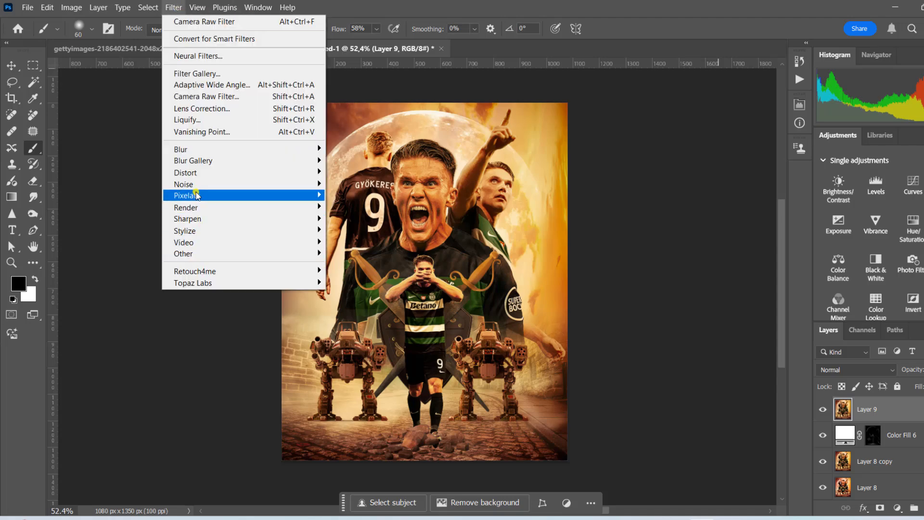
{"action": "mouse_move", "coordinate": [315, 223]}
{"action": "left_click", "coordinate": [365, 265]}
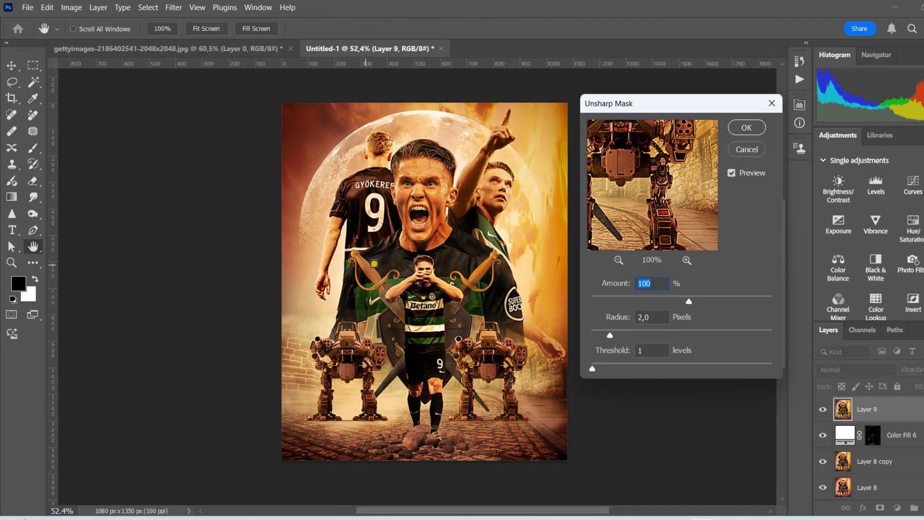
{"action": "left_click", "coordinate": [745, 128]}
Examine the sharpening up close by toggling its layer's visibility, and review the whole poster in full-screen mode.
{"action": "scroll", "coordinate": [407, 193], "scroll_direction": "up", "scroll_amount": 5}
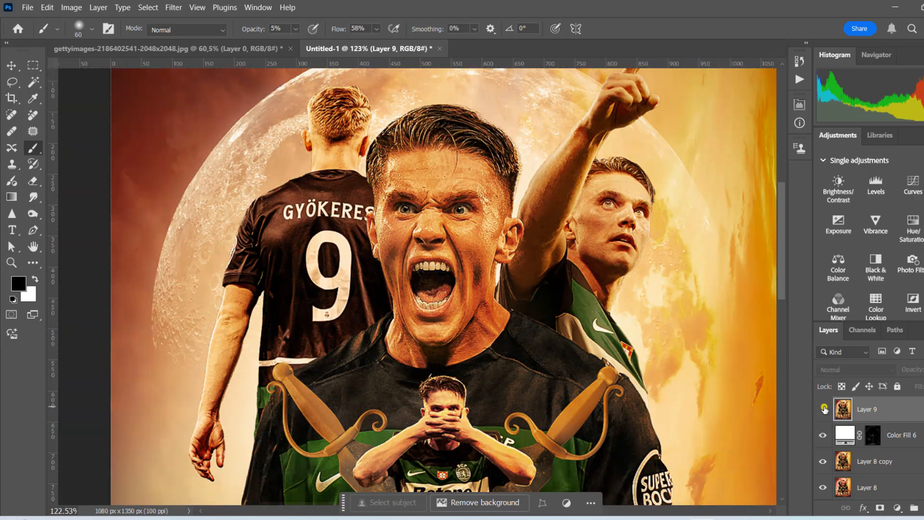
{"action": "left_click", "coordinate": [823, 409]}
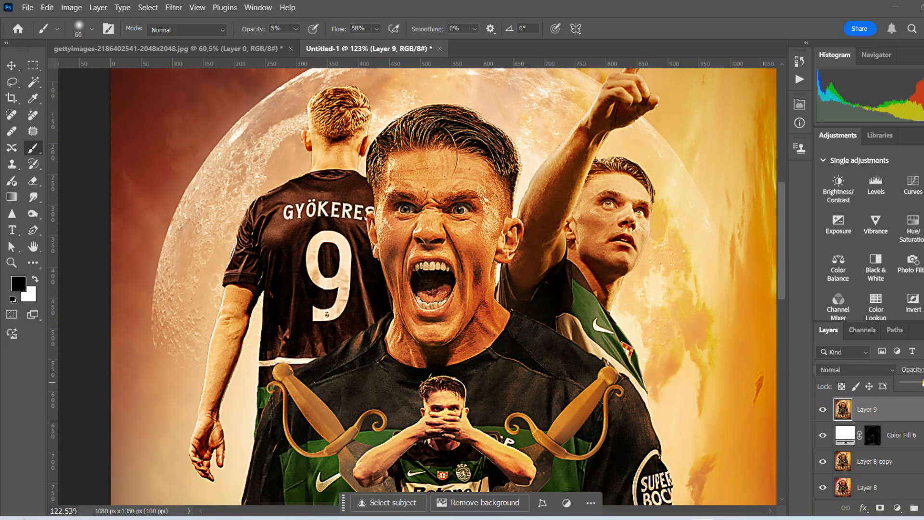
{"action": "scroll", "coordinate": [474, 175], "scroll_direction": "down", "scroll_amount": 9}
{"action": "left_click", "coordinate": [15, 66]}
{"action": "scroll", "coordinate": [453, 158], "scroll_direction": "up", "scroll_amount": 8}
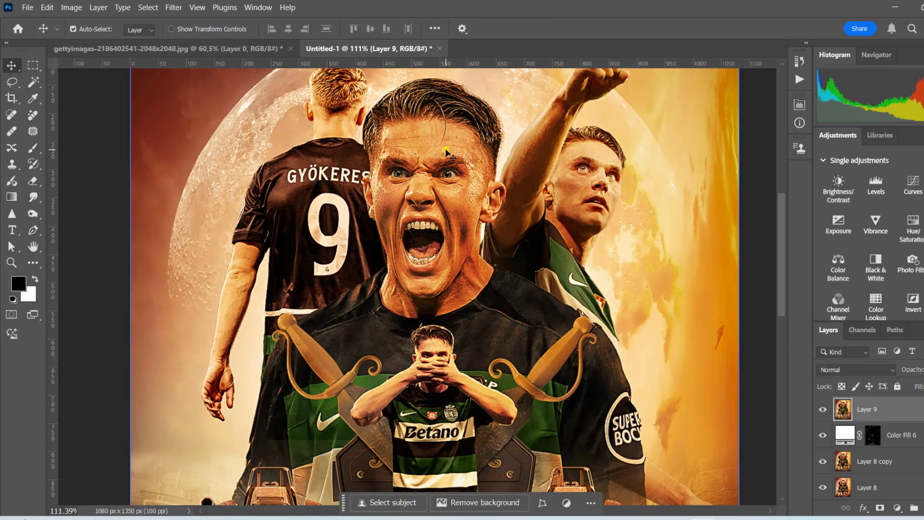
{"action": "key", "text": "f"}
{"action": "key", "text": "f"}
{"action": "scroll", "coordinate": [883, 110], "scroll_direction": "down", "scroll_amount": 3}
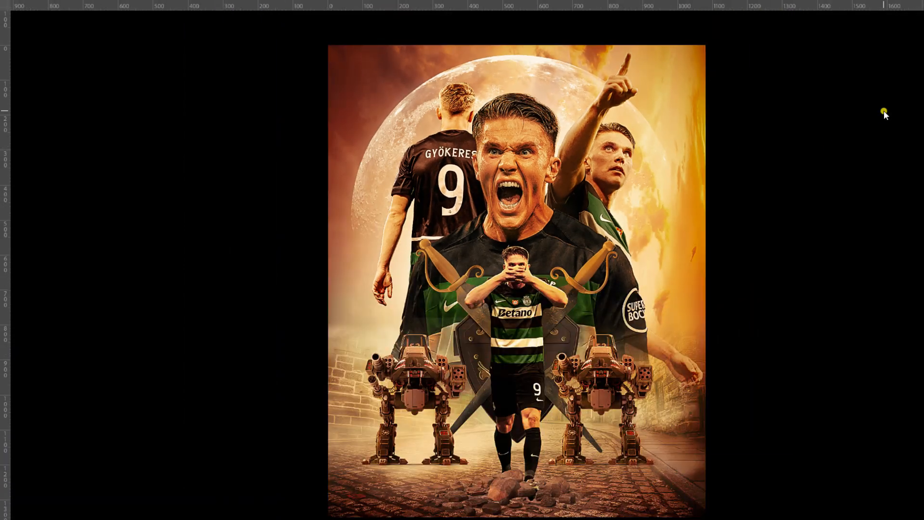